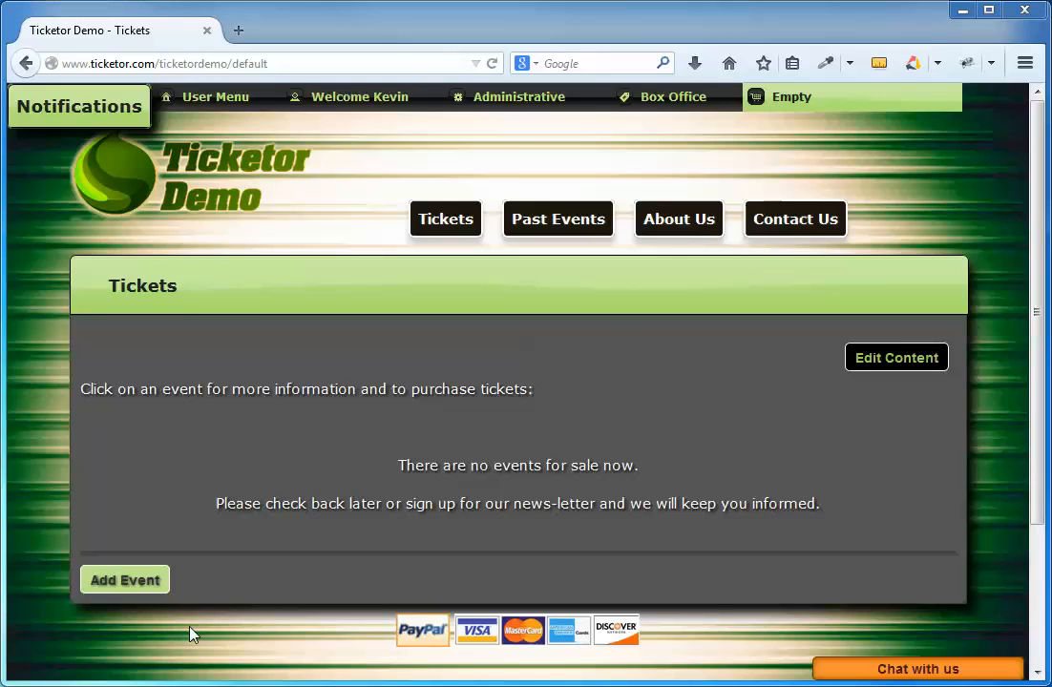
- Find Demo Venue in the administrative venues, open it for editing and continue to its seating chart designer
left_click(659, 205)
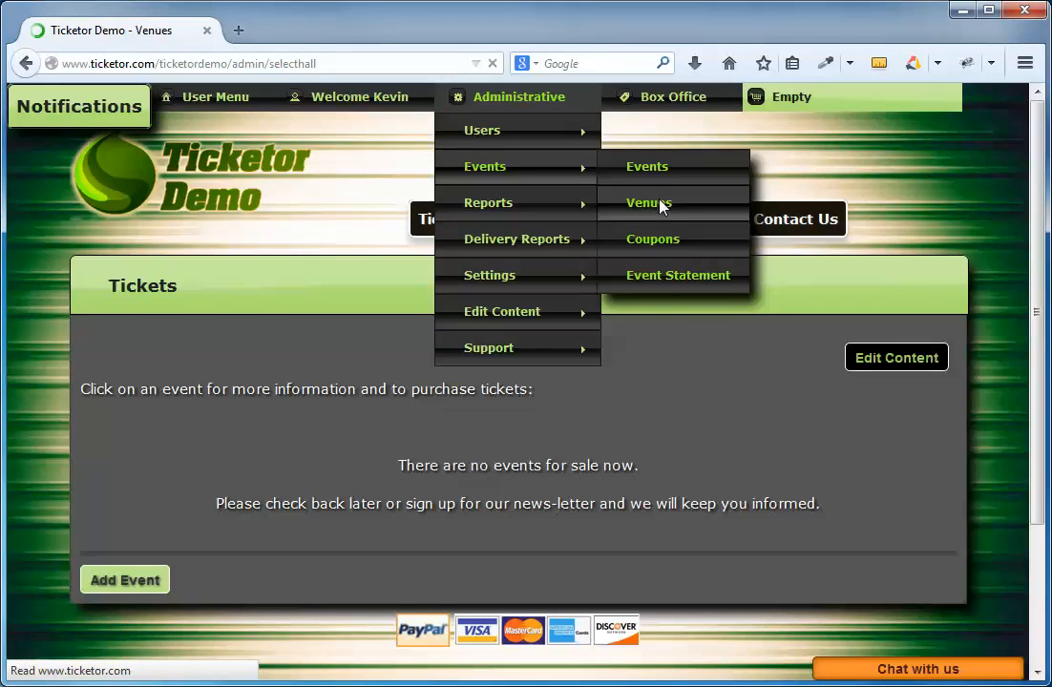
left_click(424, 409)
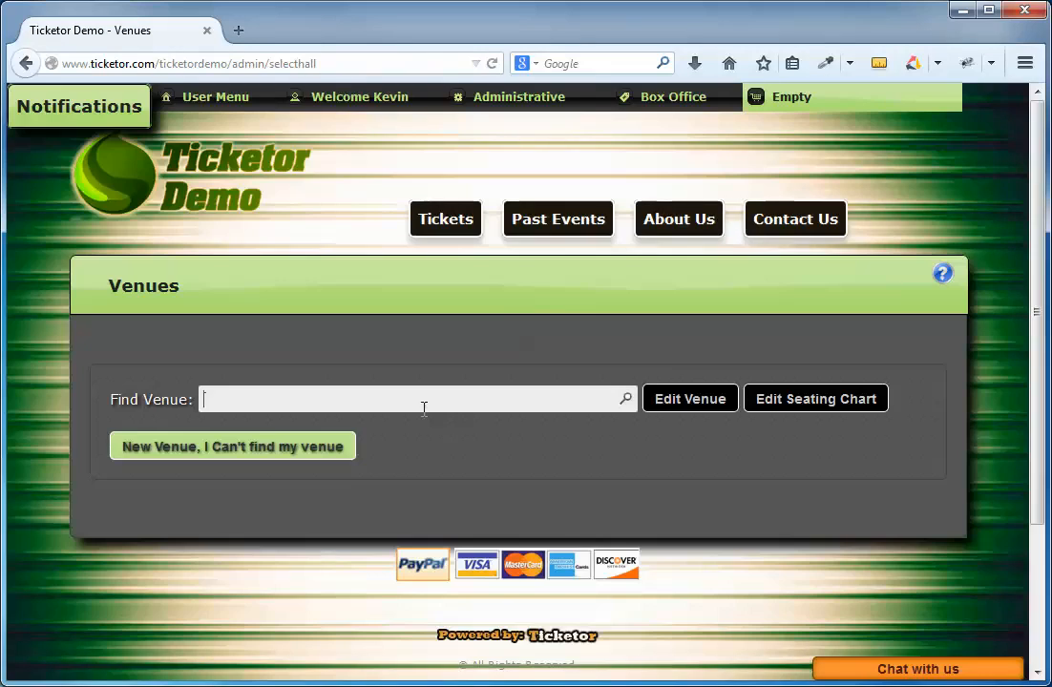
type("d")
left_click(721, 400)
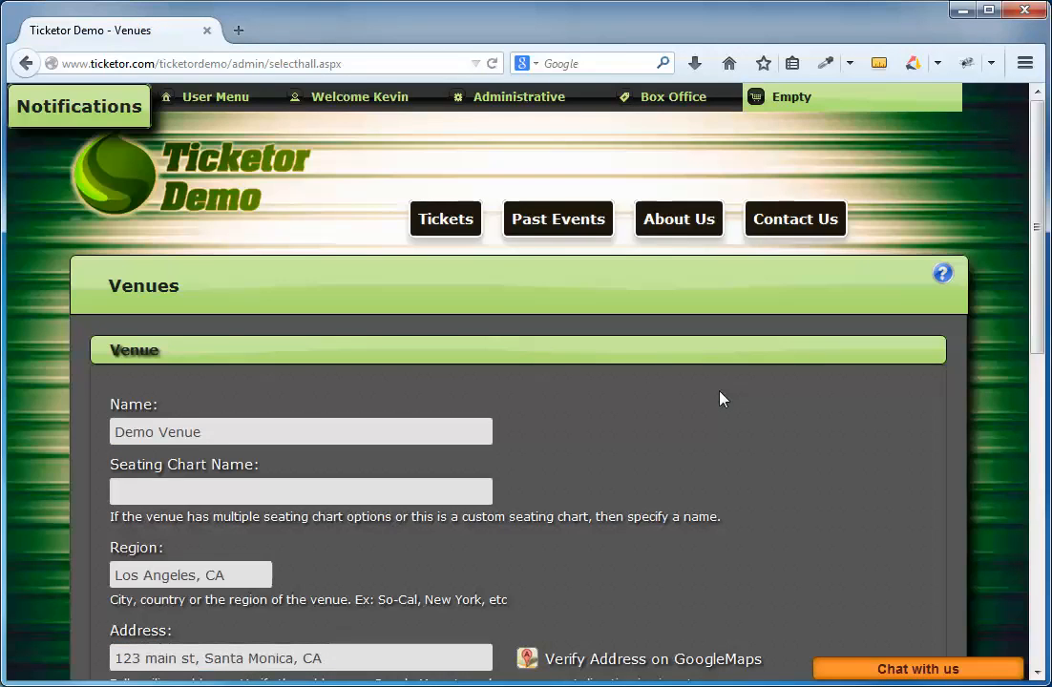
scroll(721, 400, "down", 5)
left_click(177, 537)
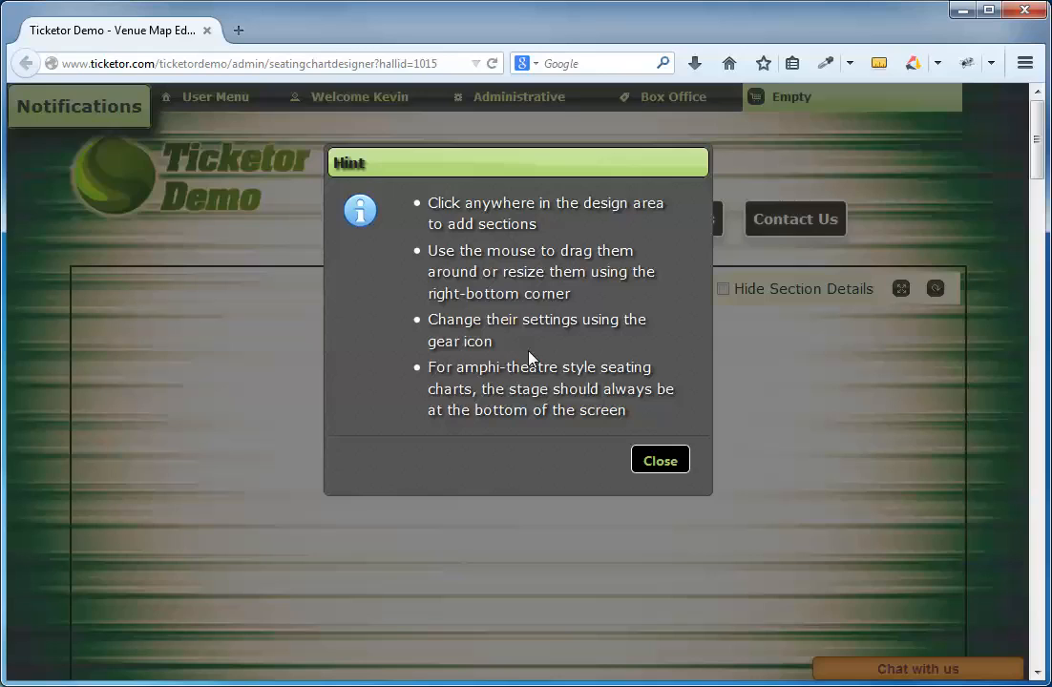
- Read the four hints about adding, moving, resizing and configuring sections, and dismiss them
left_click_drag(428, 203, 544, 235)
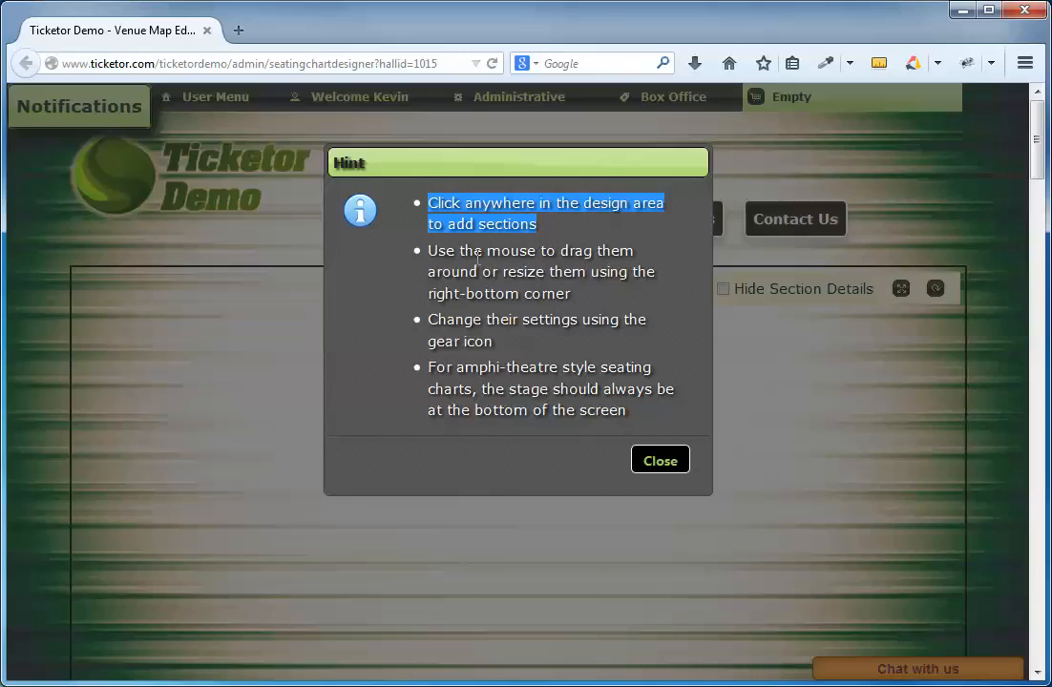
left_click_drag(427, 250, 435, 318)
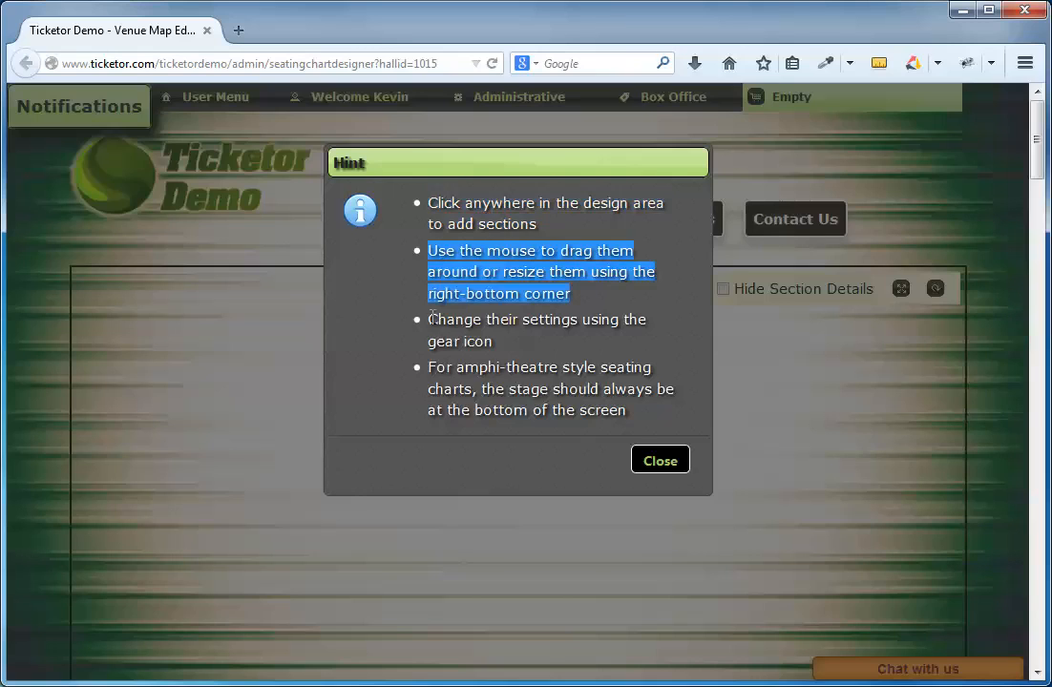
left_click_drag(429, 319, 493, 342)
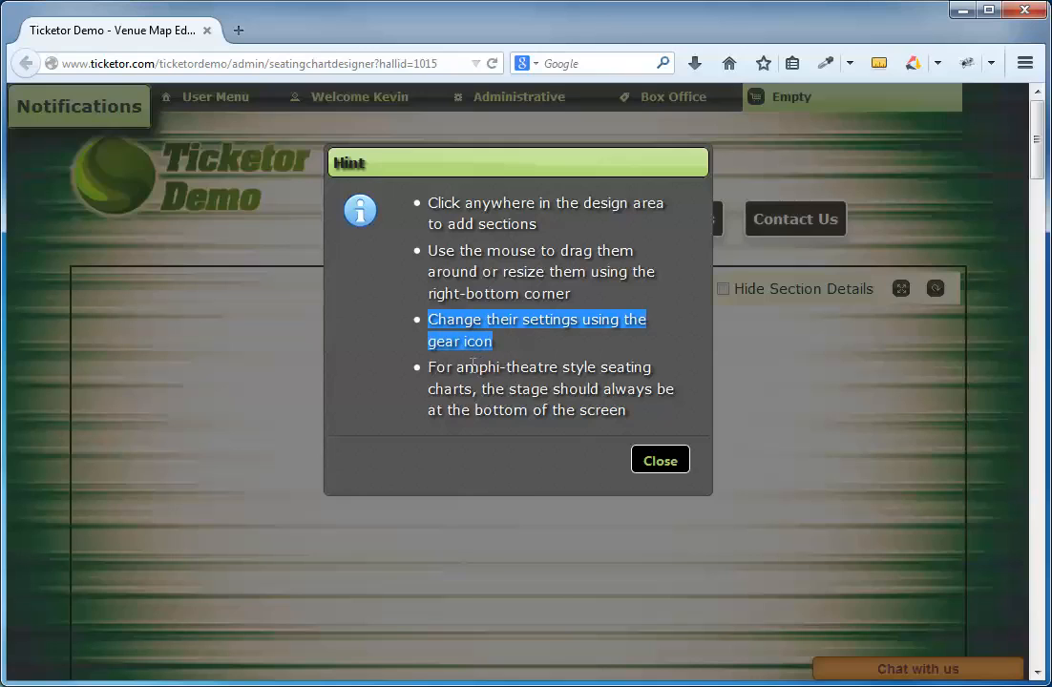
left_click_drag(428, 367, 623, 420)
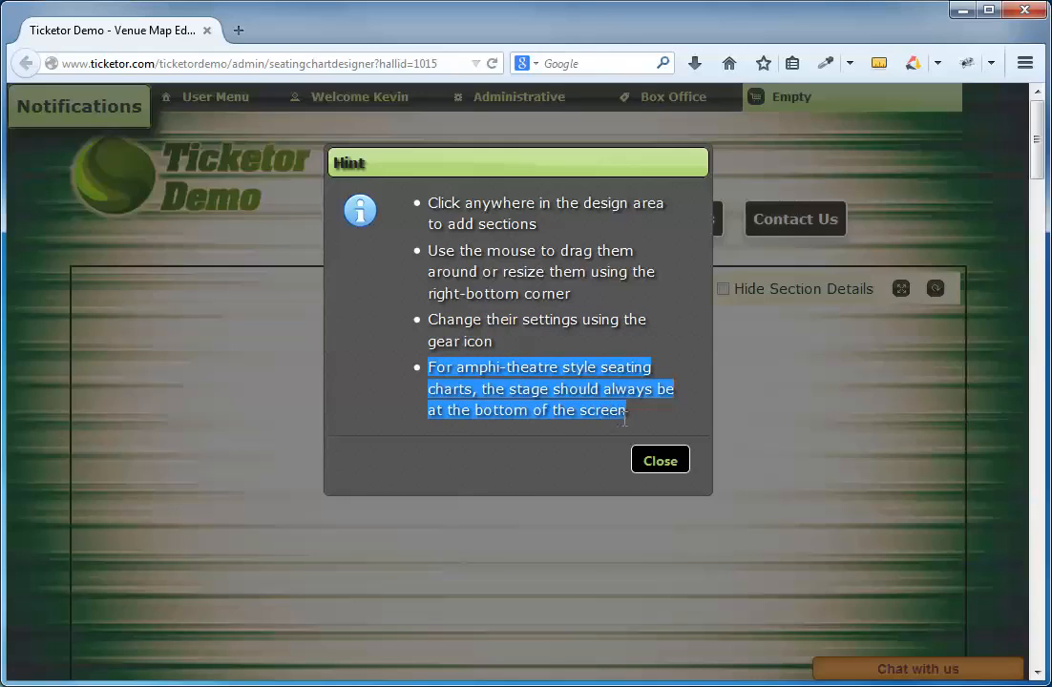
left_click(660, 462)
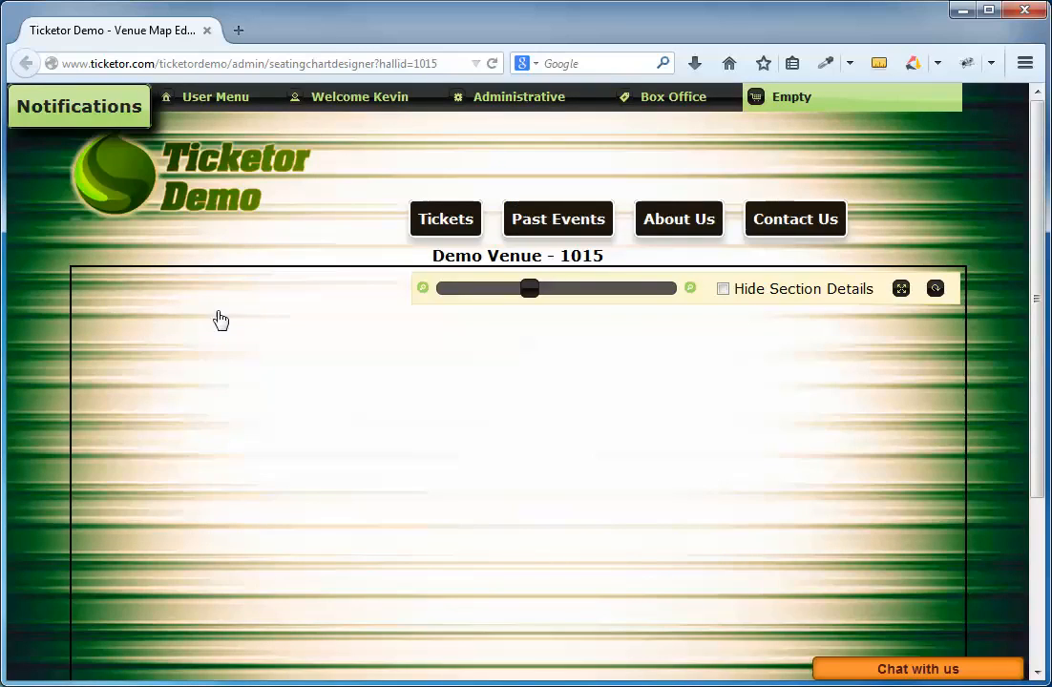
right_click(245, 378)
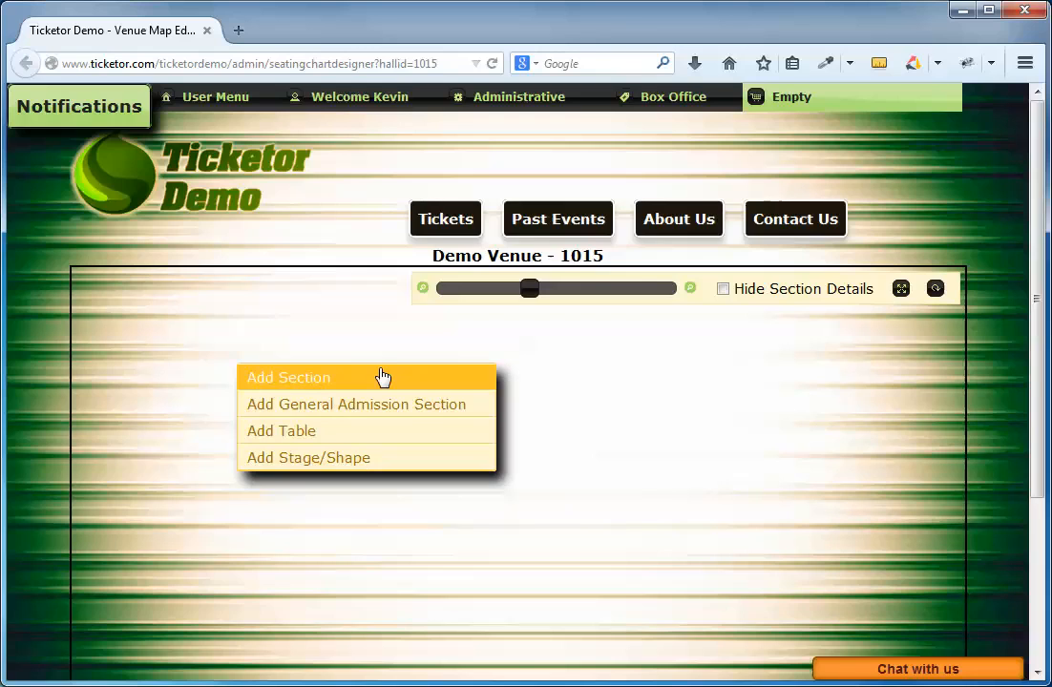
scroll(910, 526, "down", 2)
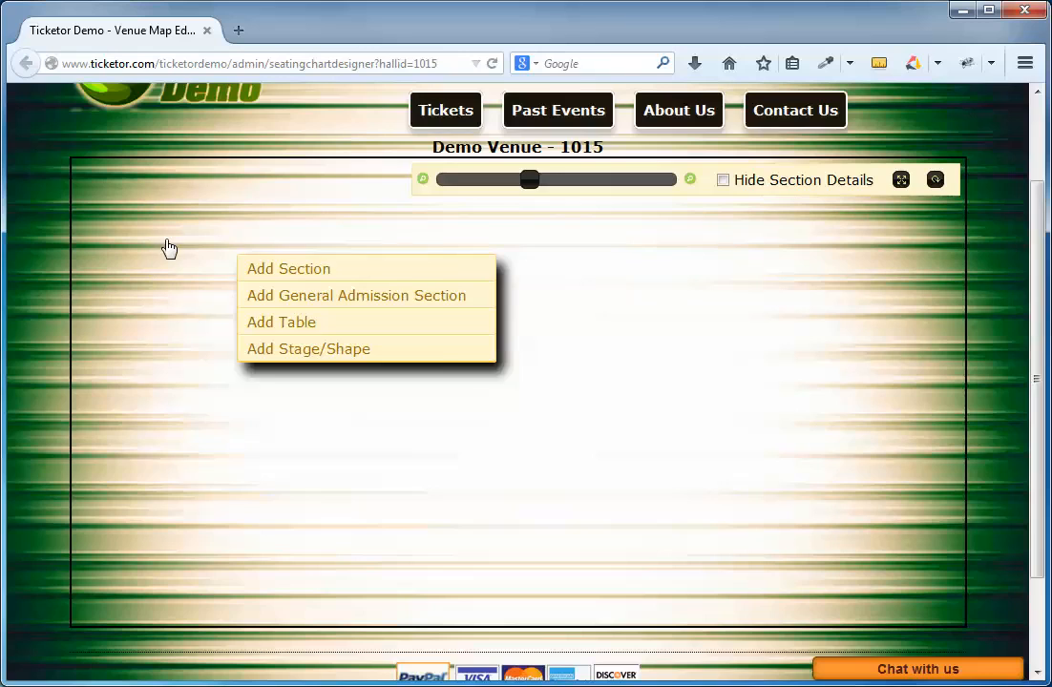
left_click(732, 239)
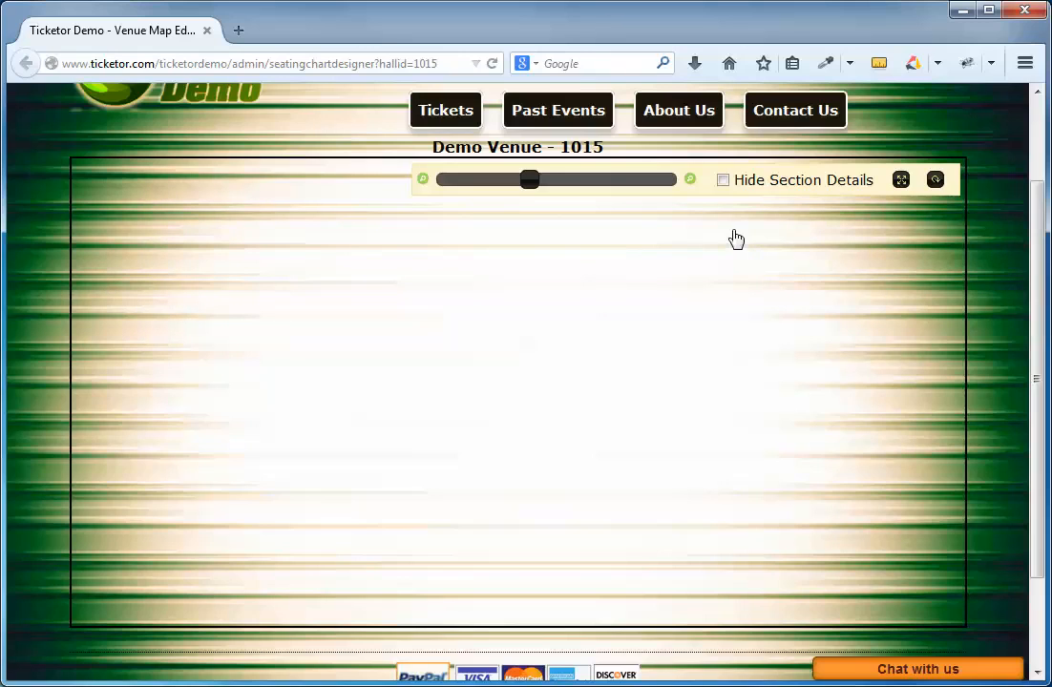
right_click(733, 234)
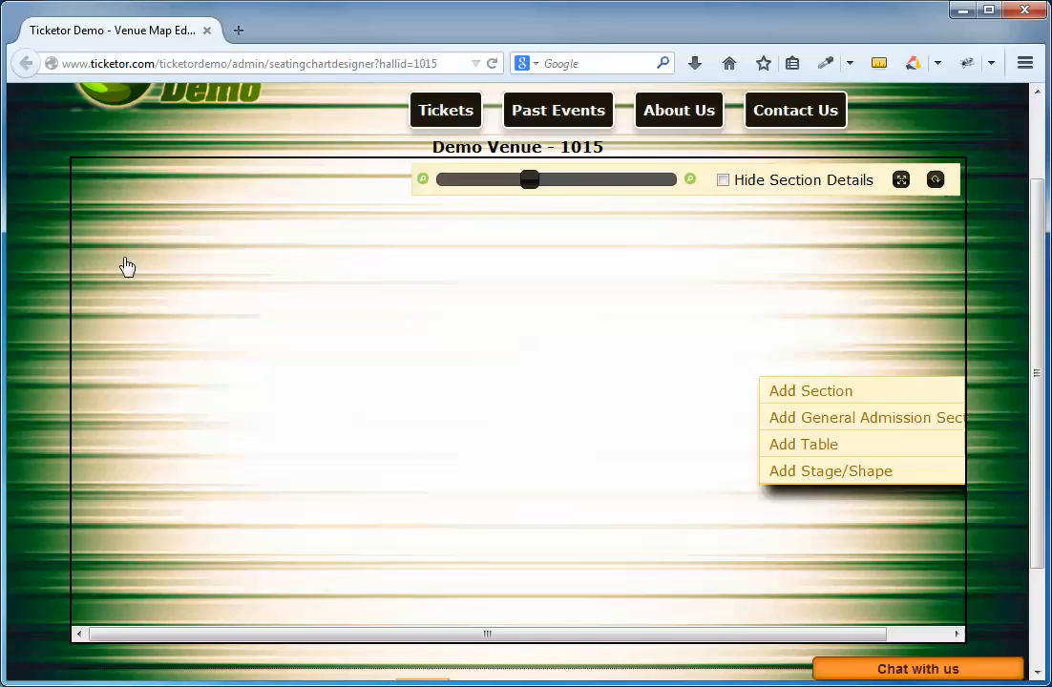
right_click(140, 223)
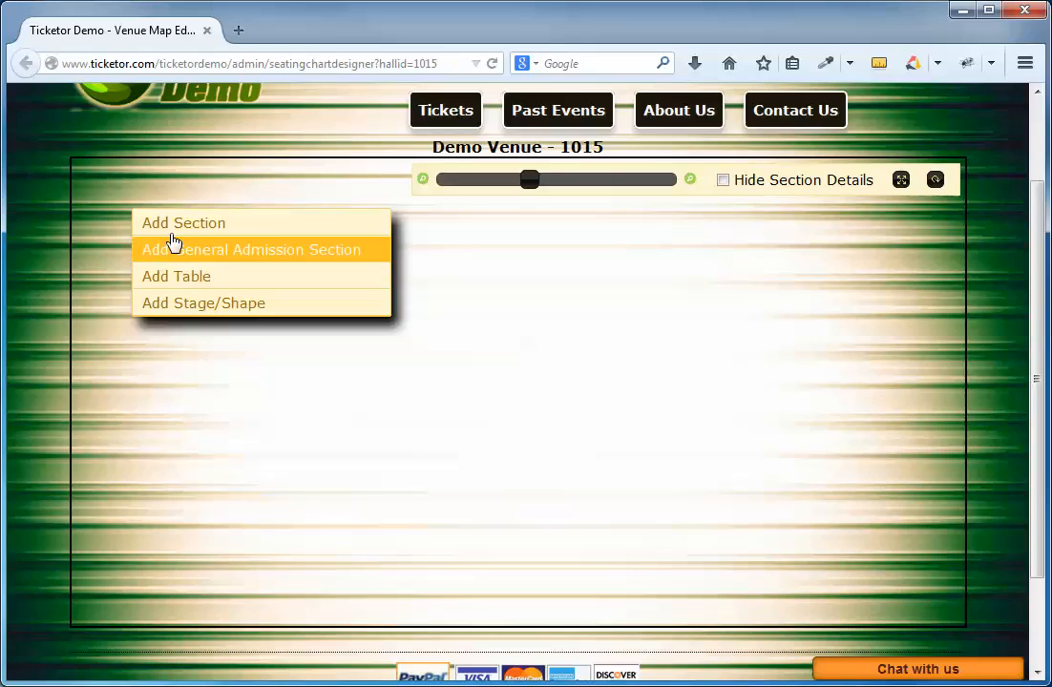
right_click(450, 281)
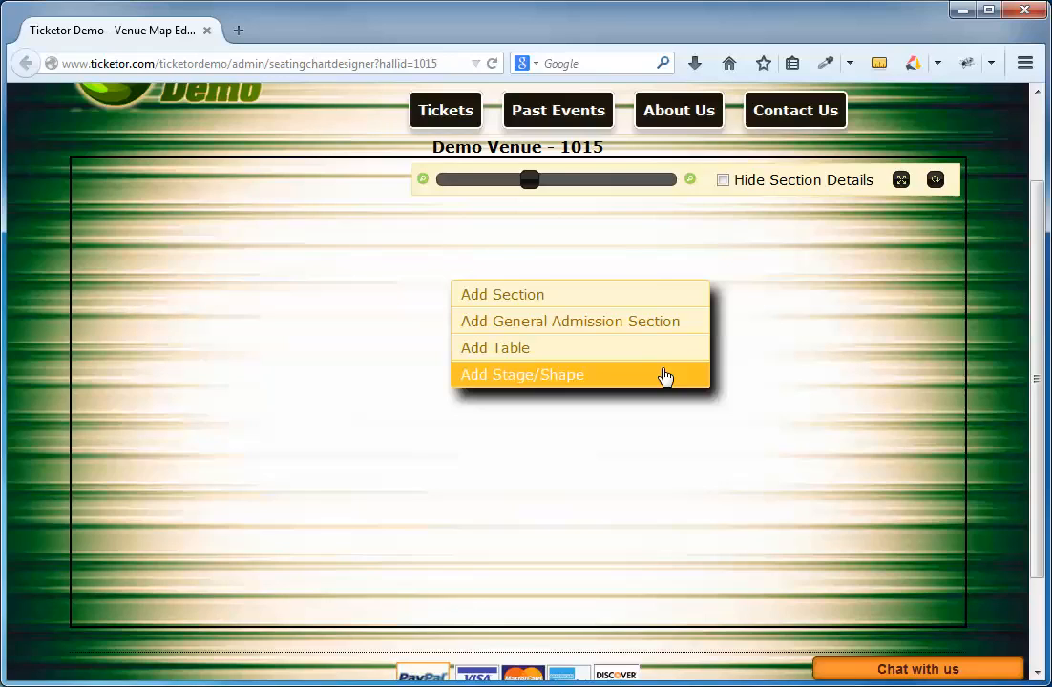
- Add a section named Balcony Right near the design area's upper-left corner, with sale priority 4, left alignment and Right to Left sell preference
right_click(106, 227)
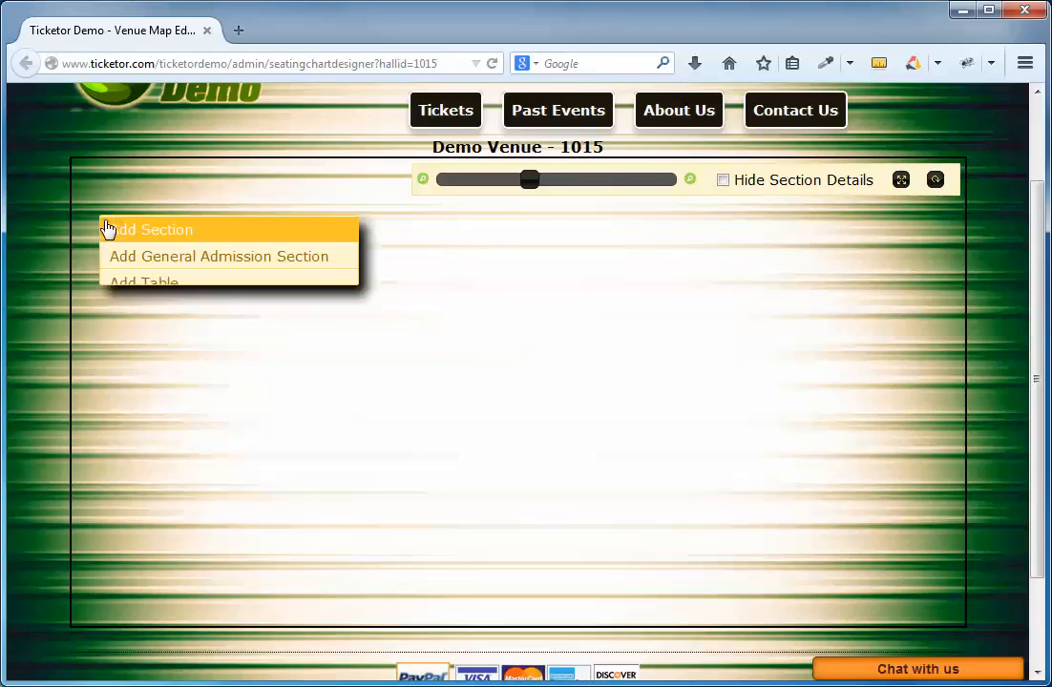
left_click(226, 234)
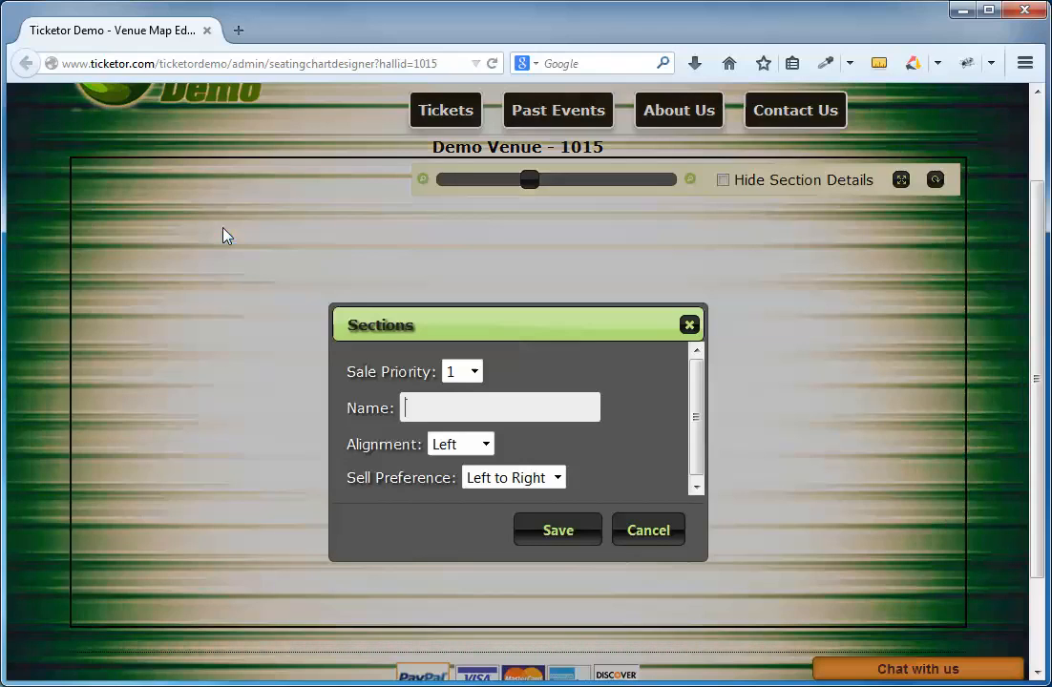
left_click(475, 375)
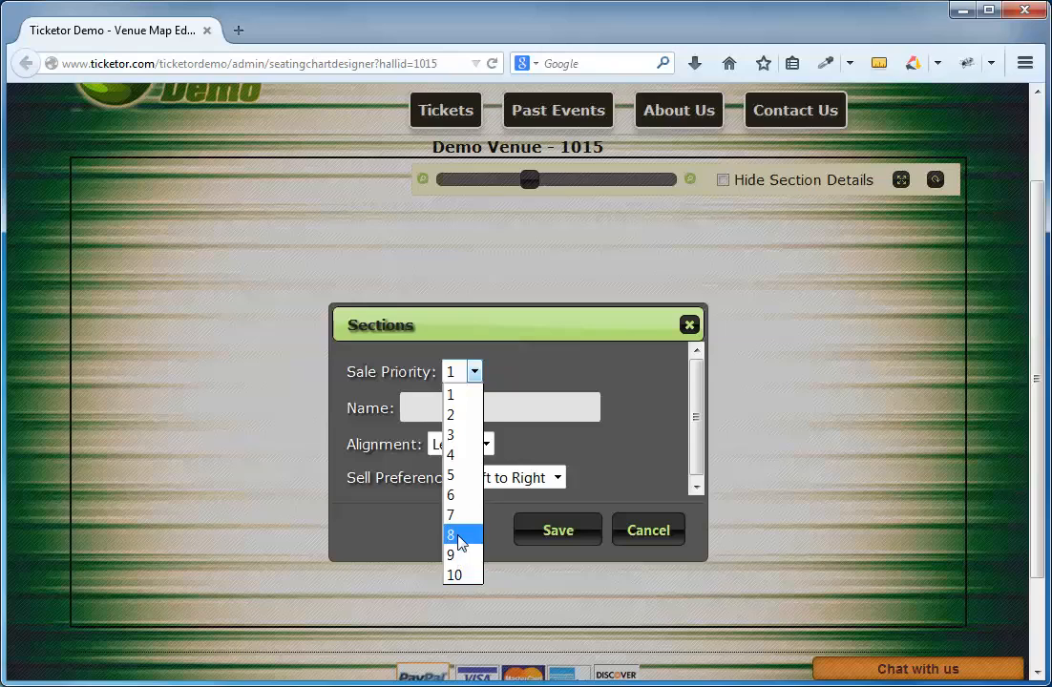
left_click(459, 455)
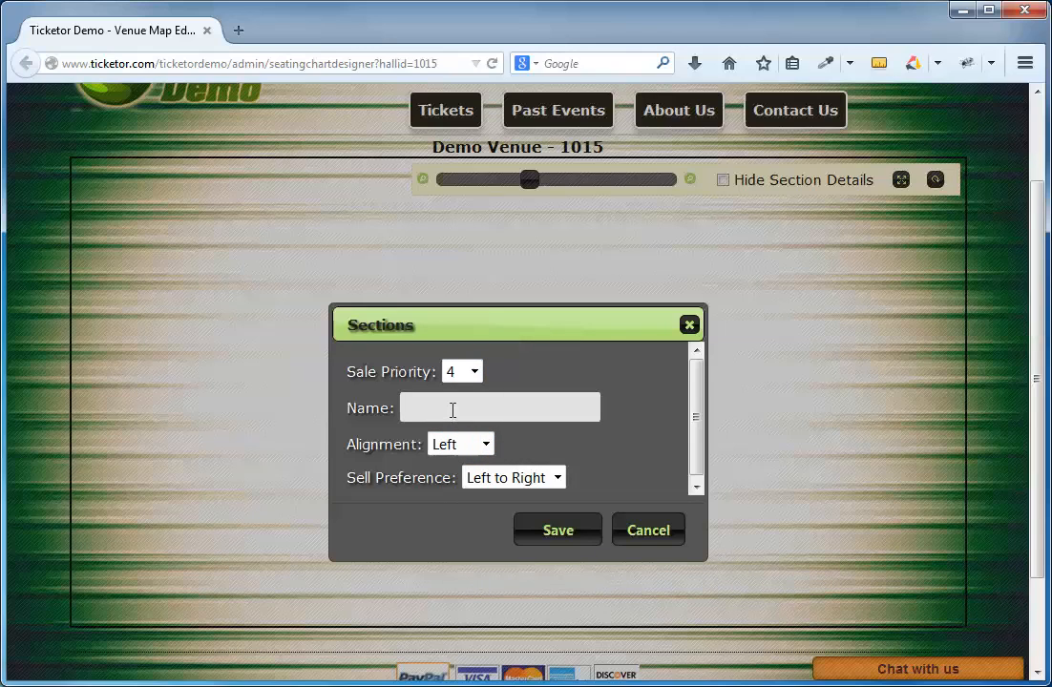
left_click(452, 411)
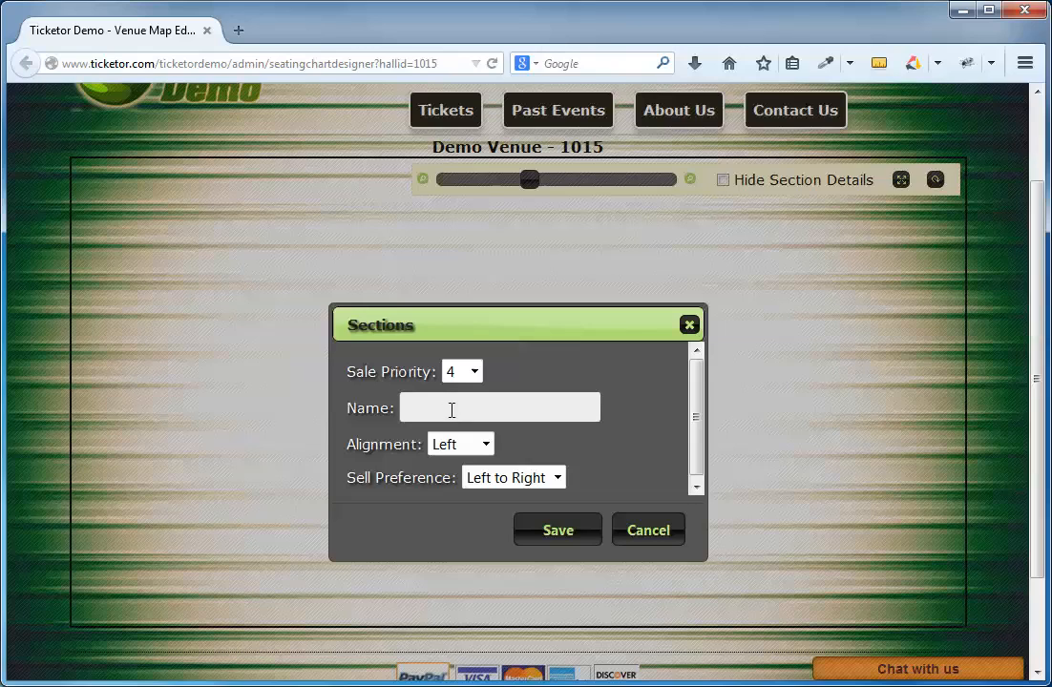
type("Balcony Right")
left_click(485, 444)
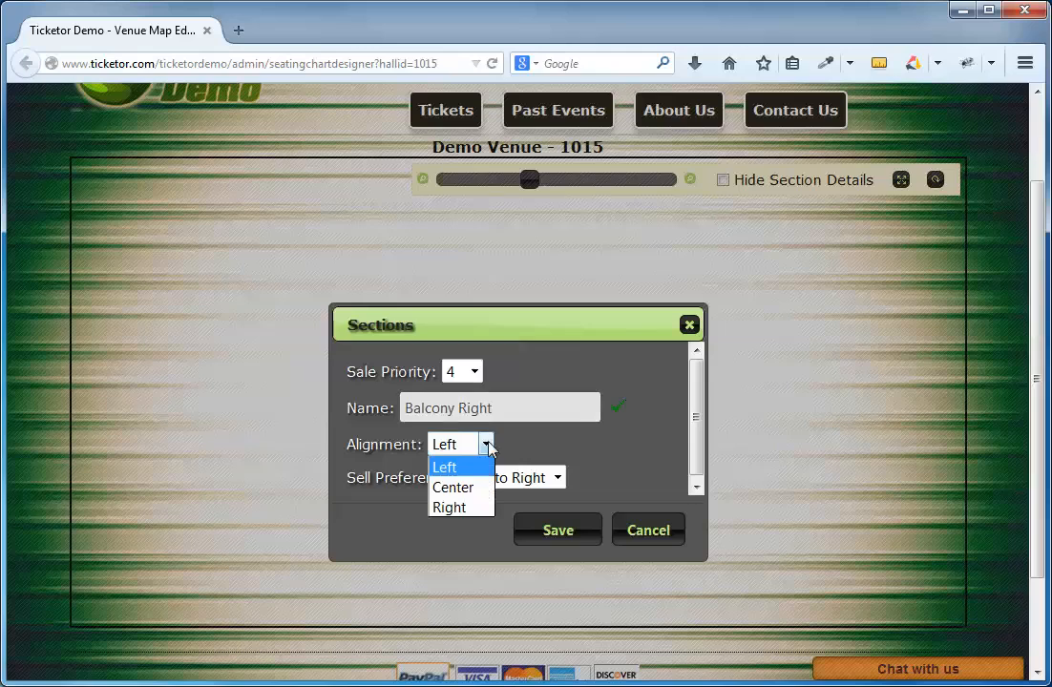
left_click(539, 480)
left_click(542, 482)
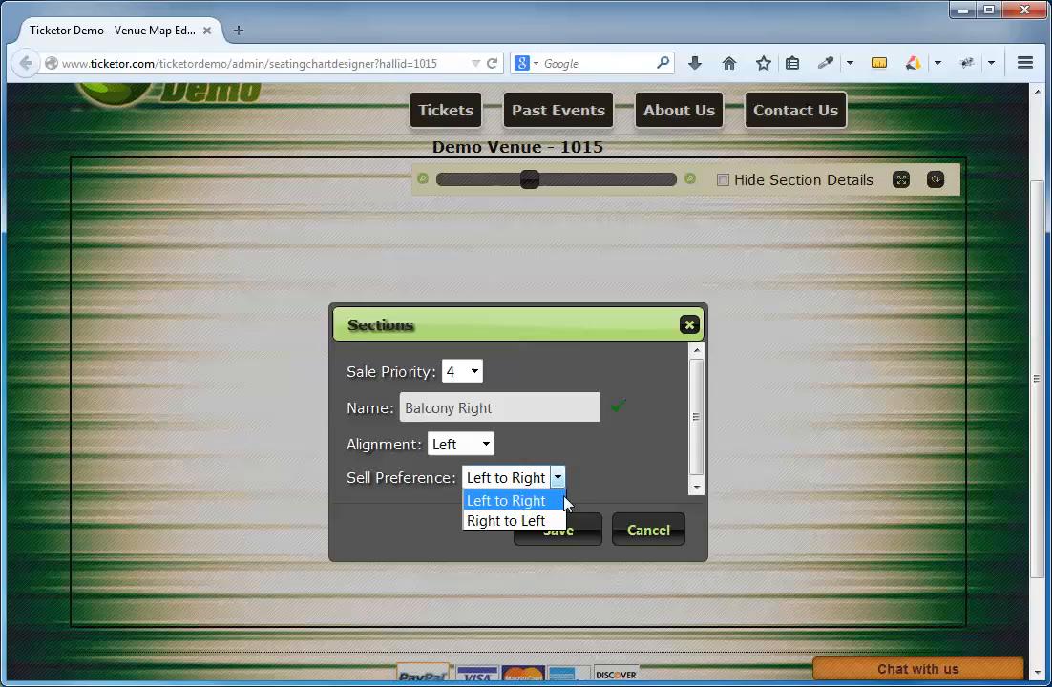
left_click(515, 520)
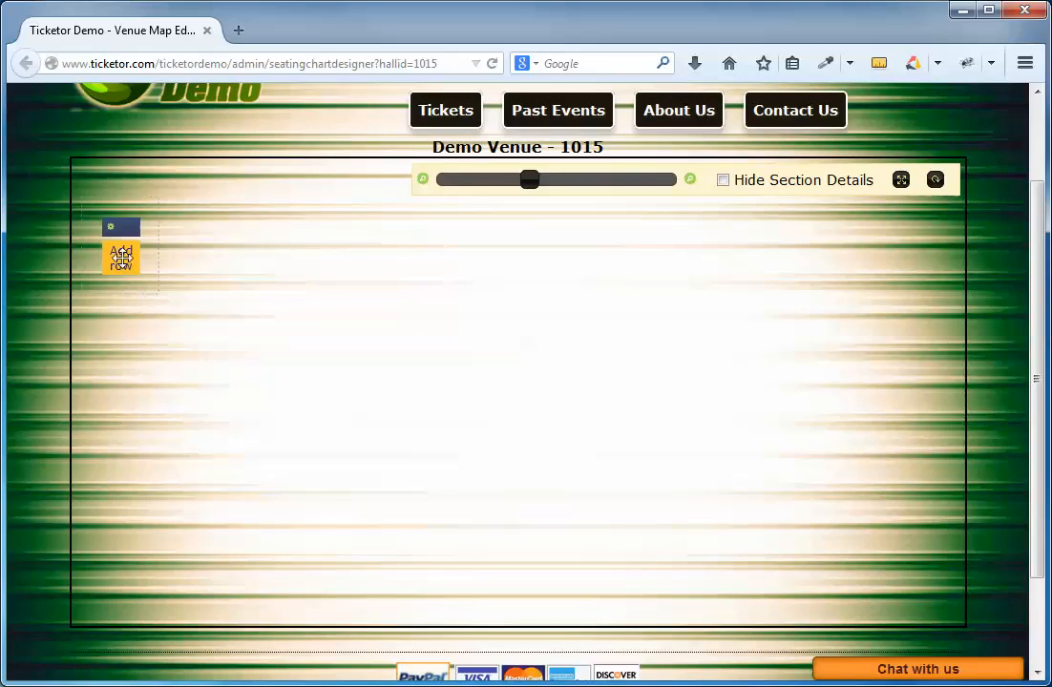
- Start a new row in Balcony Right with the name A, from seat 1 to seat 20
left_click(121, 256)
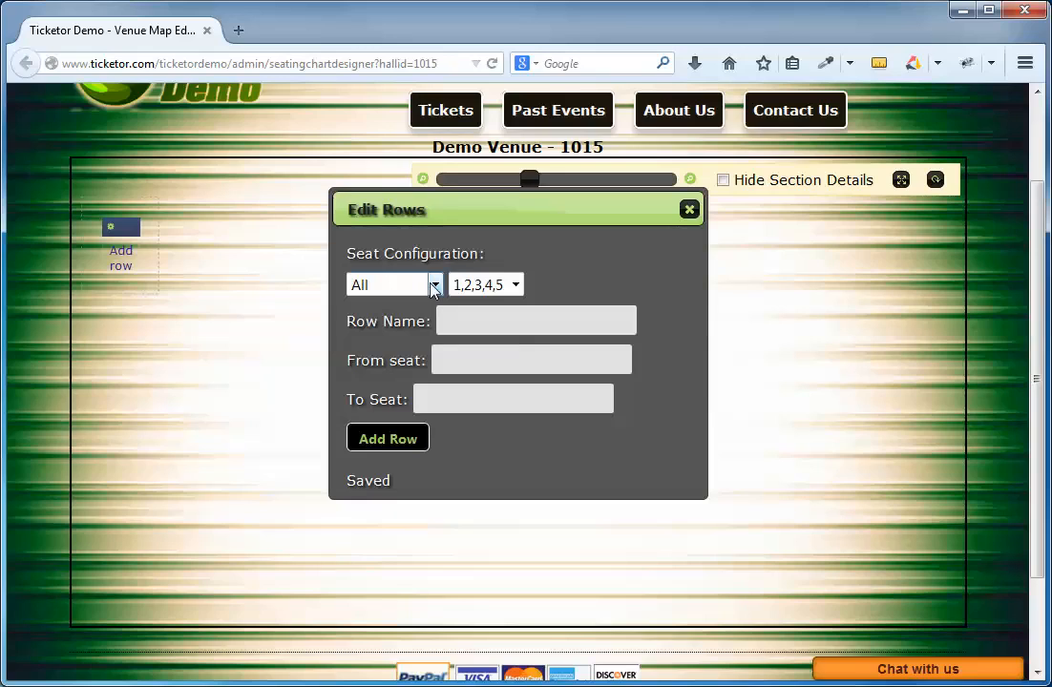
left_click(516, 321)
type("A")
left_click(469, 362)
type("1")
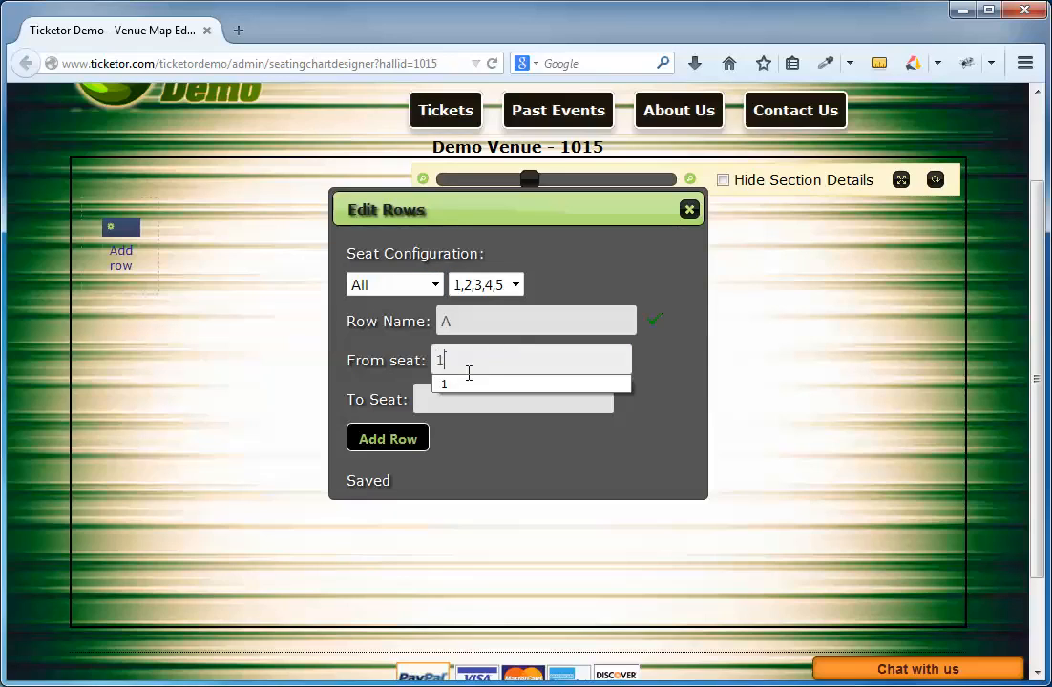
left_click(445, 401)
type("2")
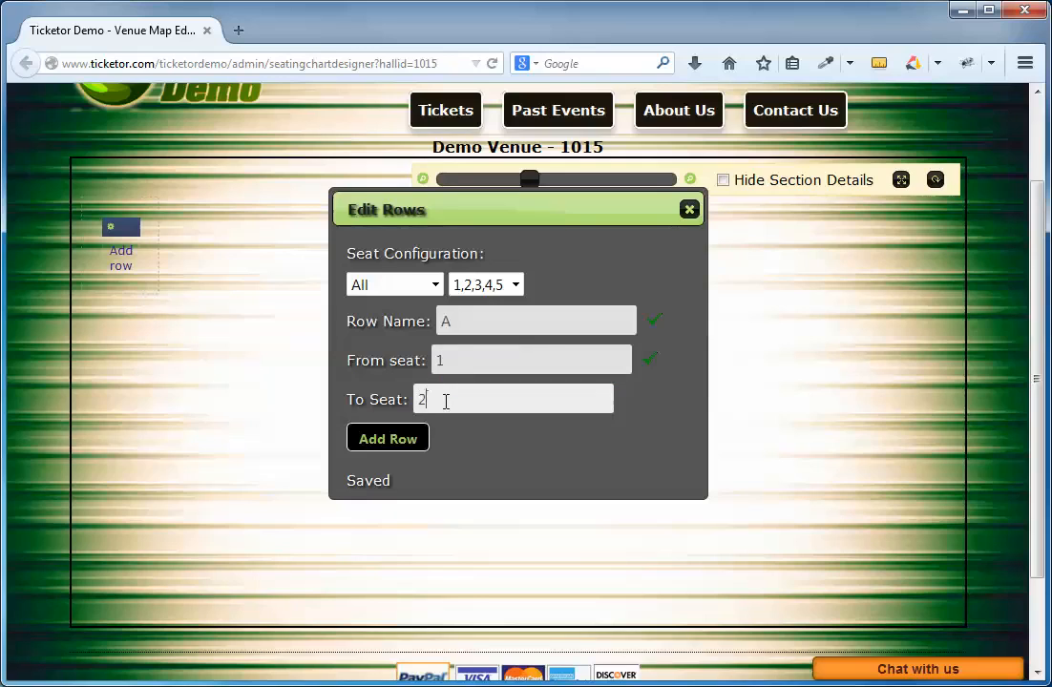
type("0")
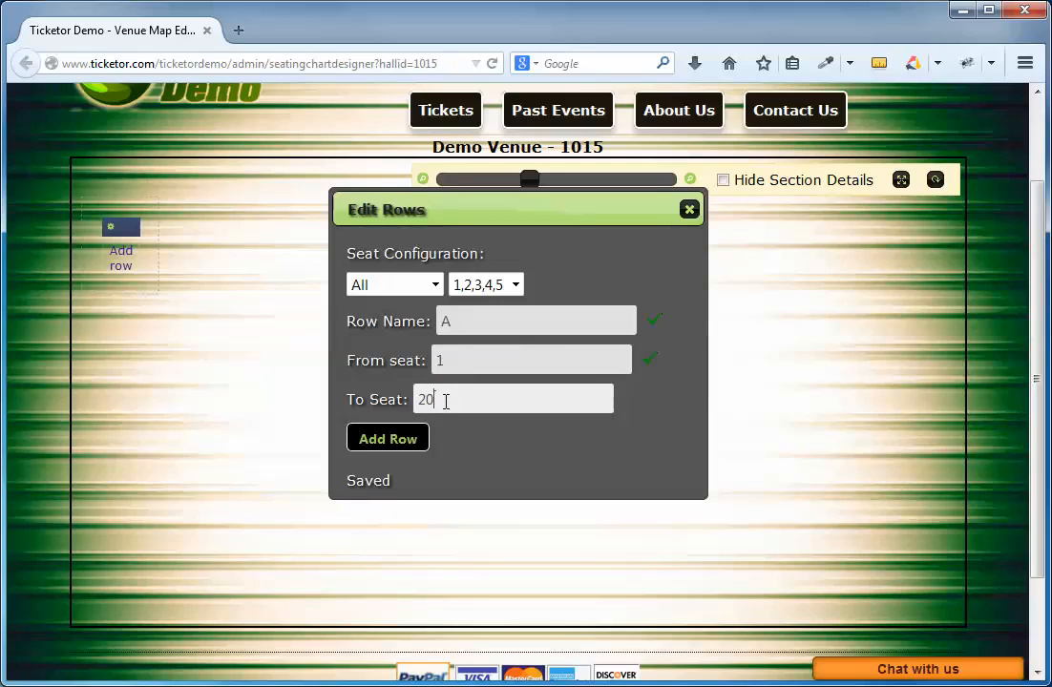
- Keep all seat numbers, set the seat order to 5,4,3,2,1 and add row A to the section
left_click(435, 289)
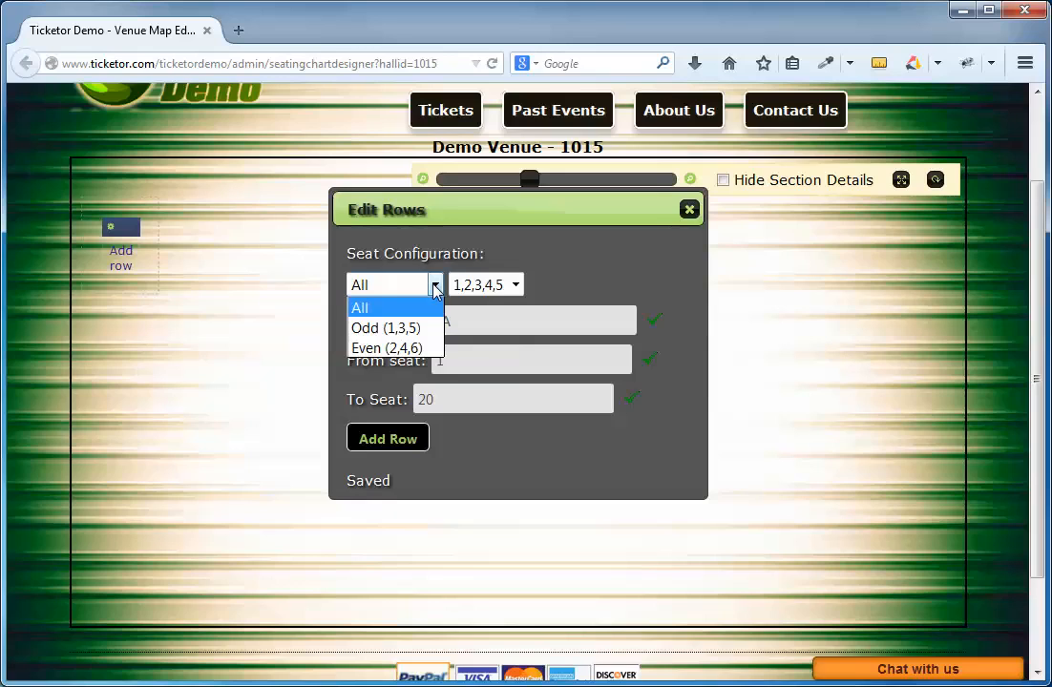
left_click(434, 286)
left_click(516, 285)
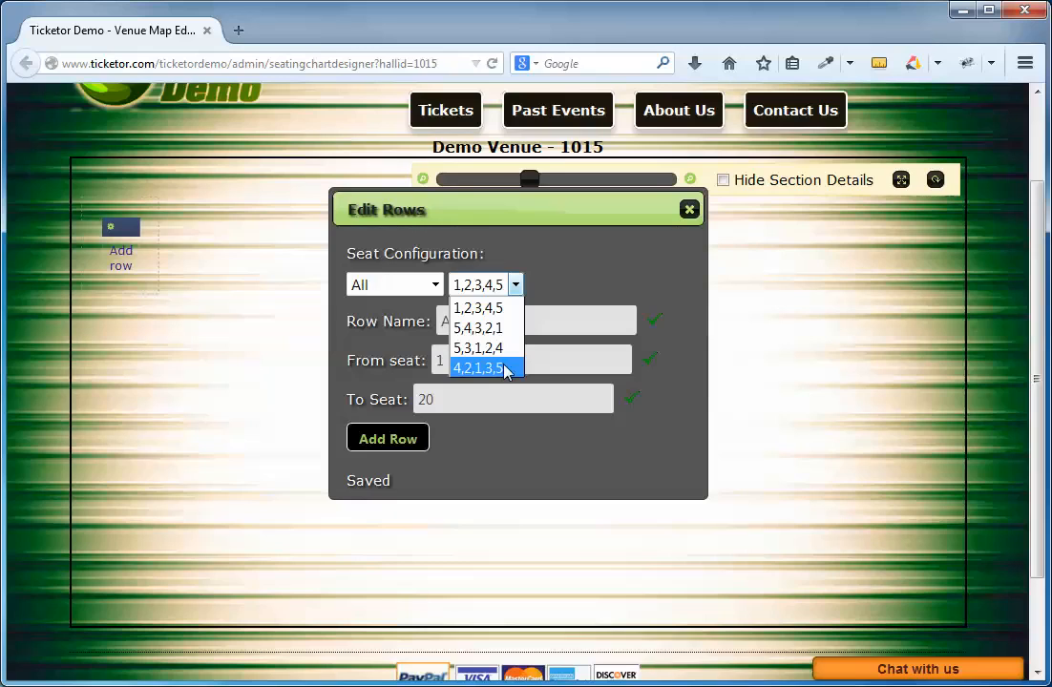
left_click(512, 327)
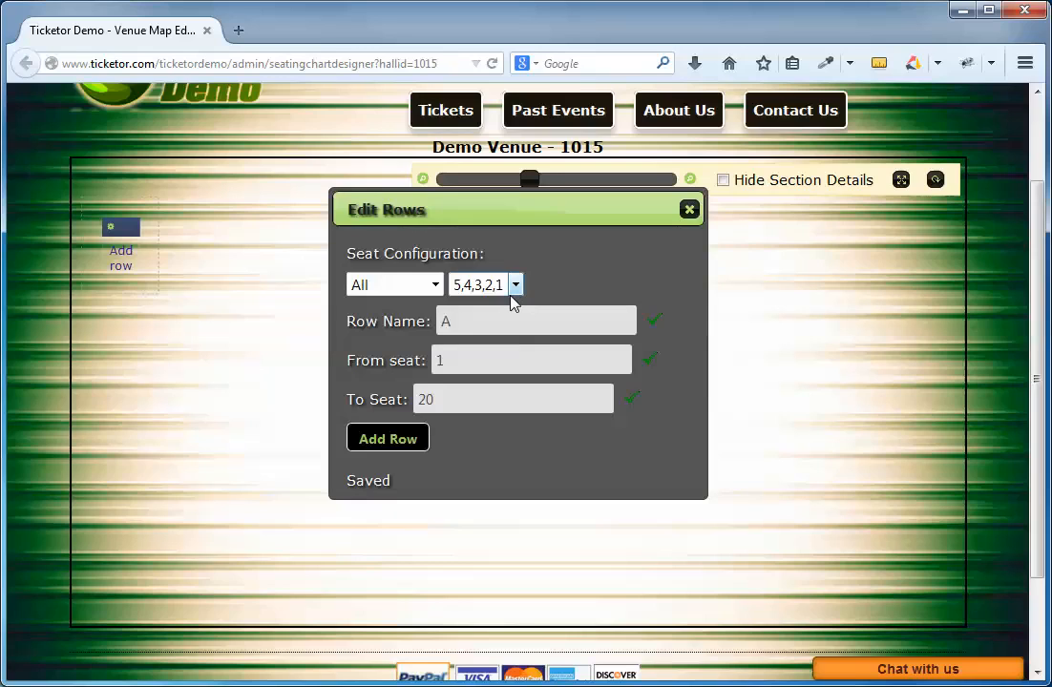
left_click(397, 438)
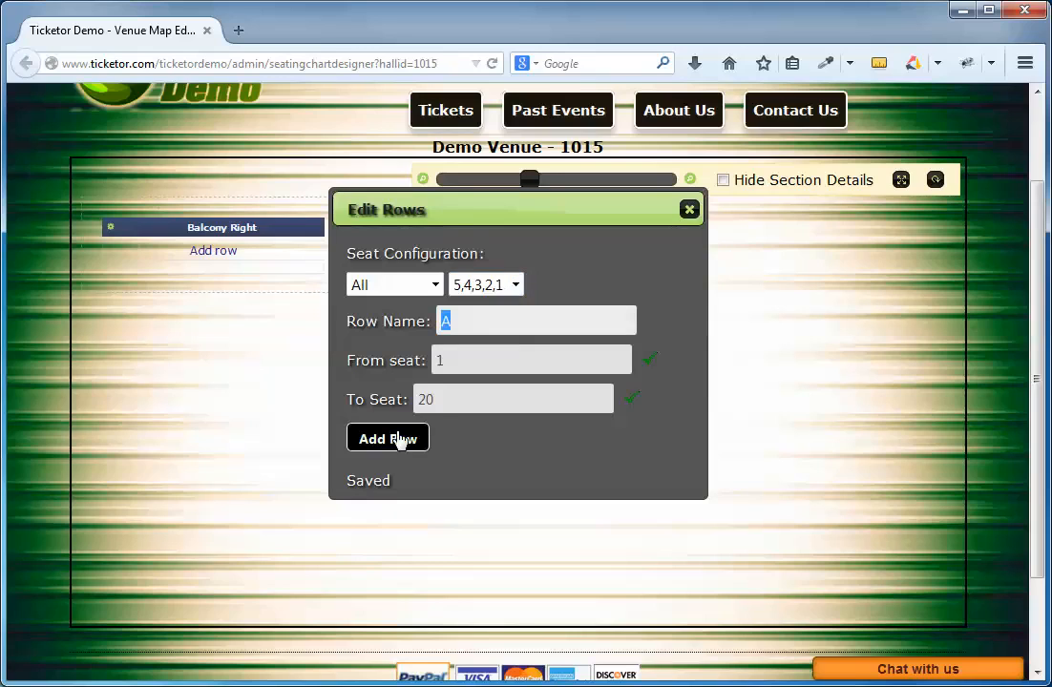
- Move the row settings clear of the section and add row B with seats 1 to 21
left_click_drag(467, 218, 707, 251)
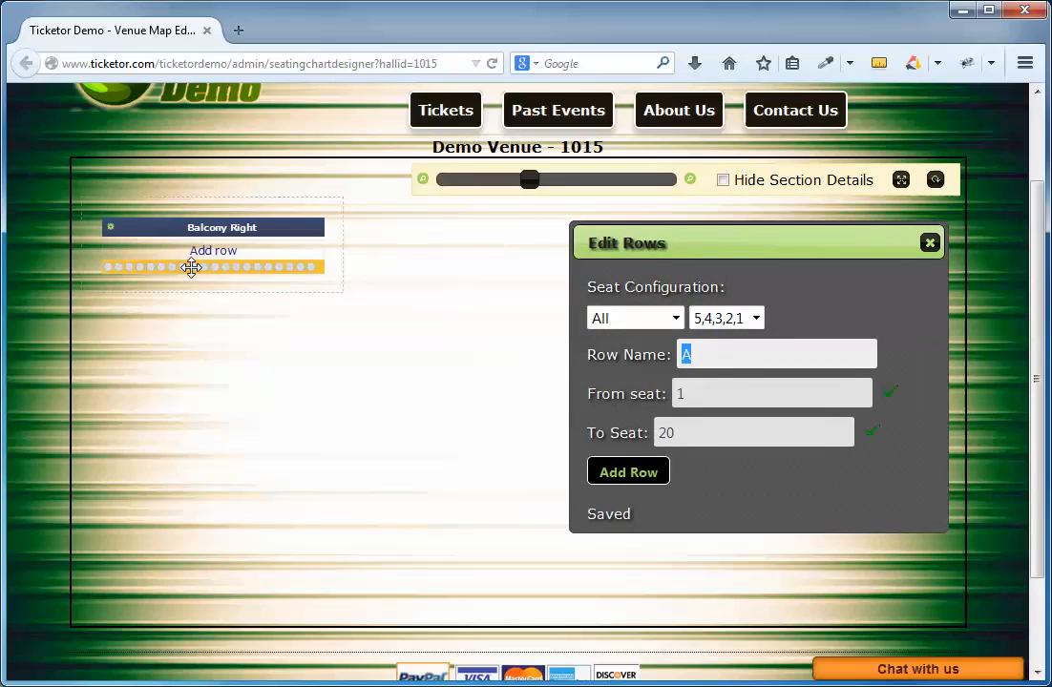
mouse_move(128, 266)
left_click(754, 357)
key("BackSpace")
type("B")
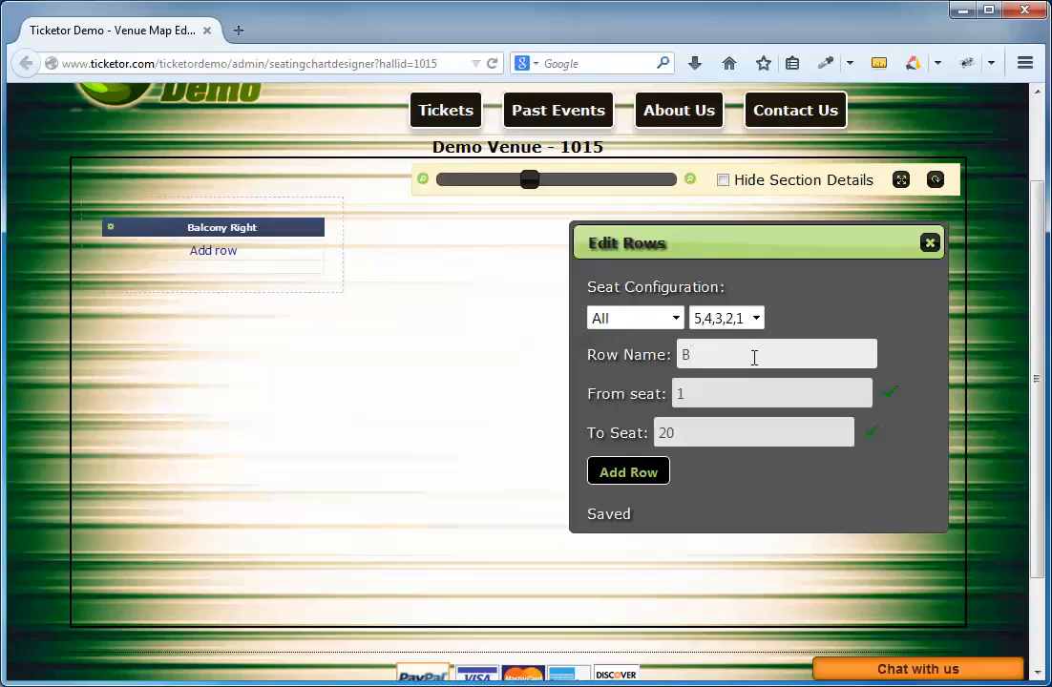
key("Tab")
key("Tab")
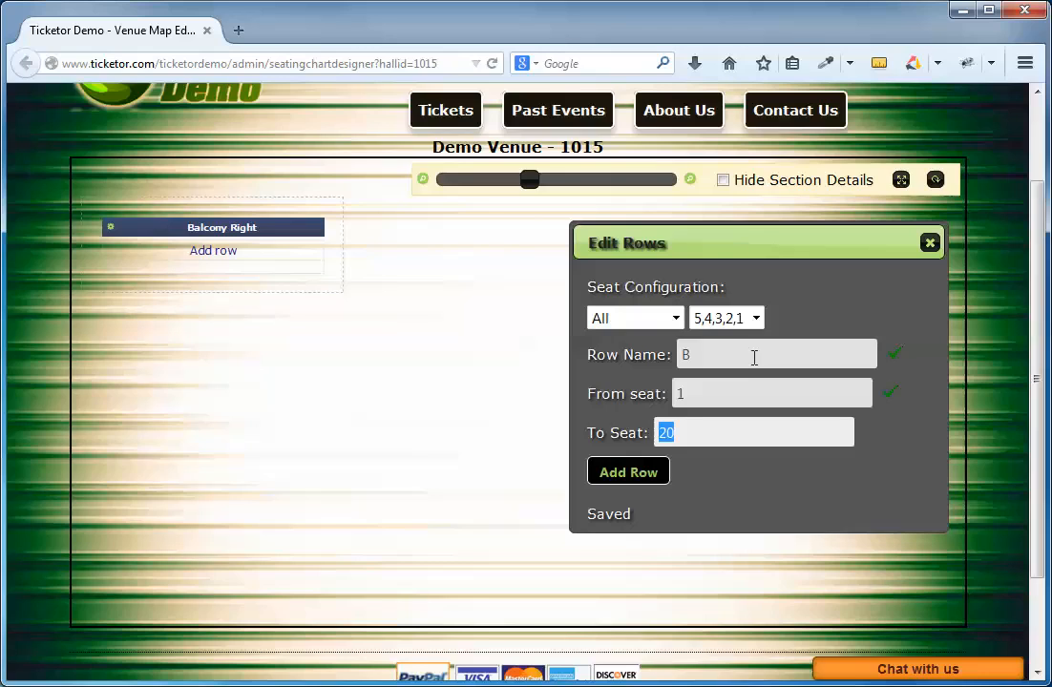
type("21")
key("Return")
- Add row C with seats 1 to 22 to the Balcony Right section
type("C")
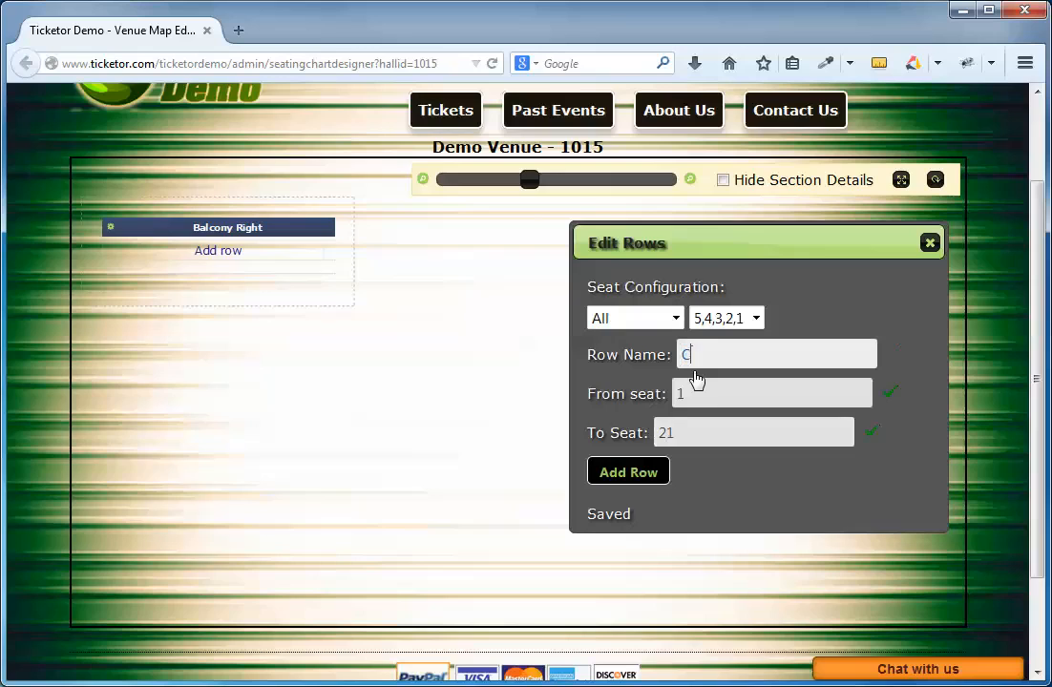
key("Tab")
key("Tab")
type("22")
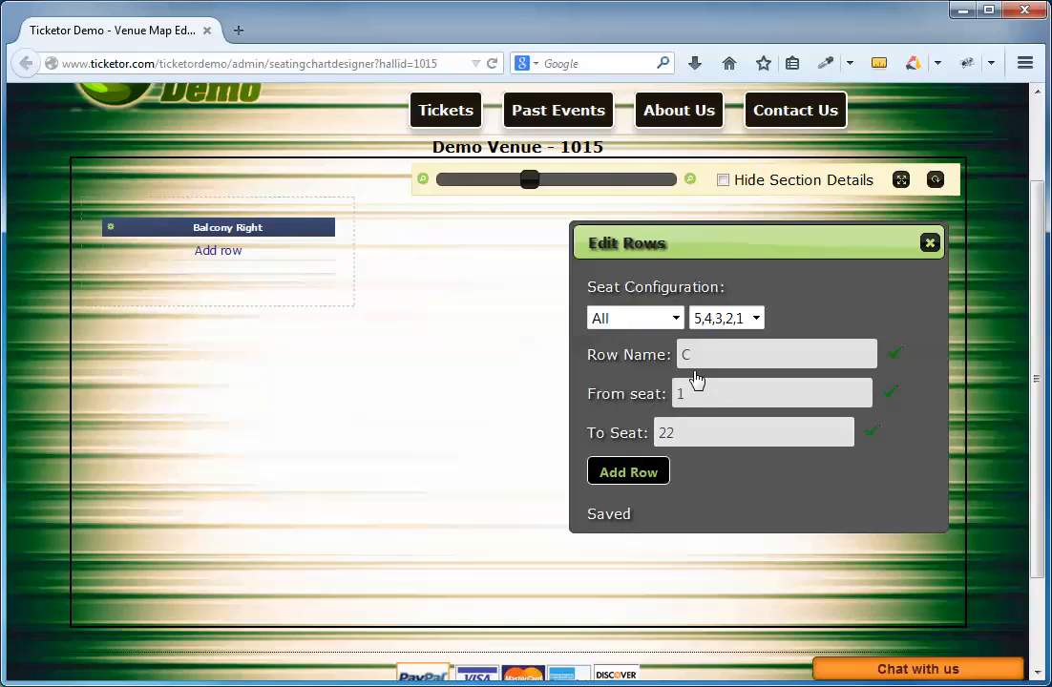
key("Return")
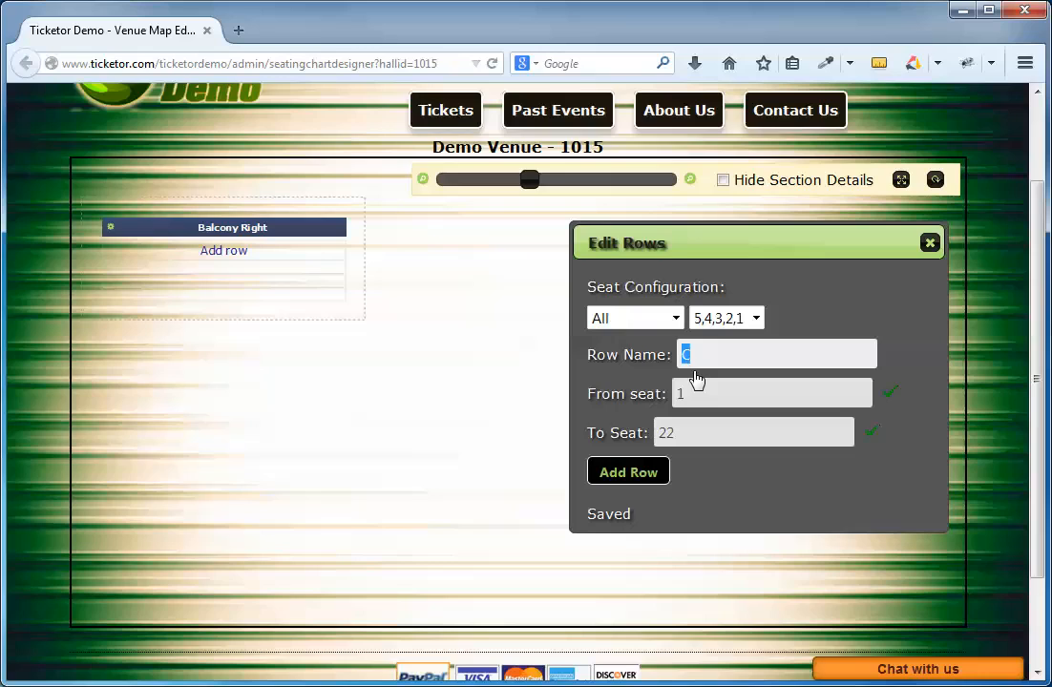
- Add row D with seats 1 to 23 to Balcony Right and close the row settings
type("D")
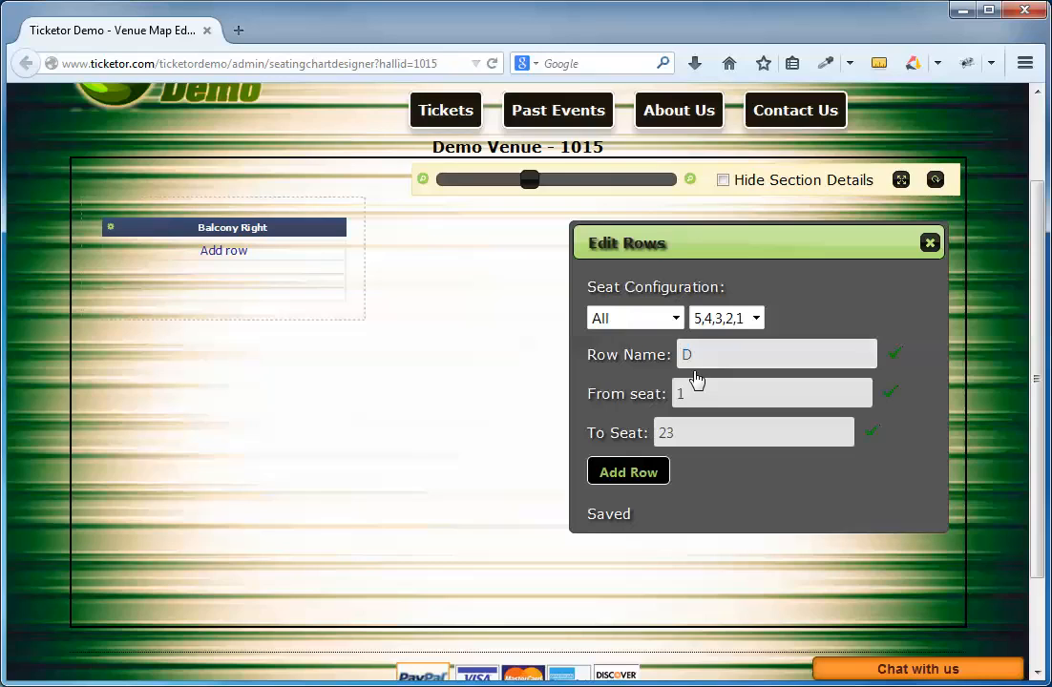
key("Return")
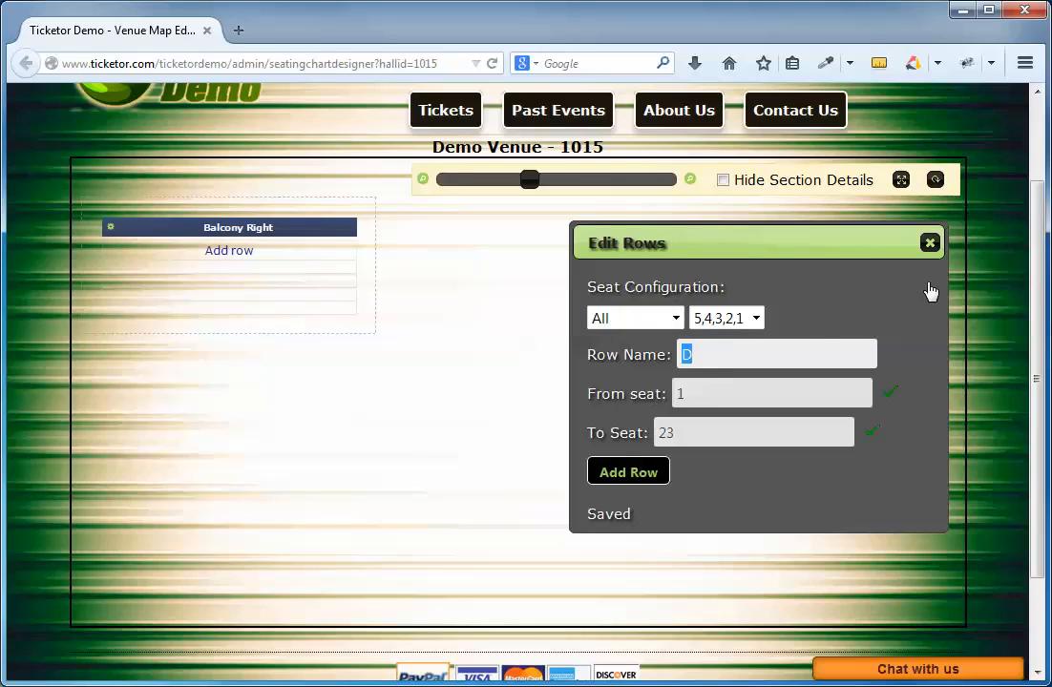
left_click(929, 243)
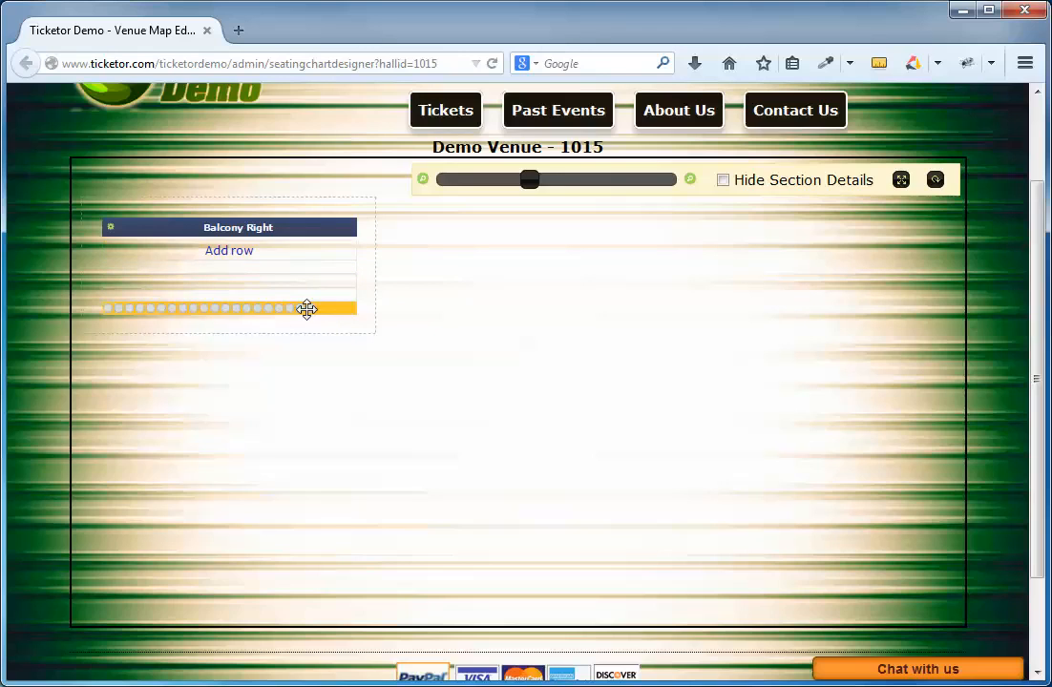
- Change the alignment of the Balcony Right section to Right and save it
left_click(112, 229)
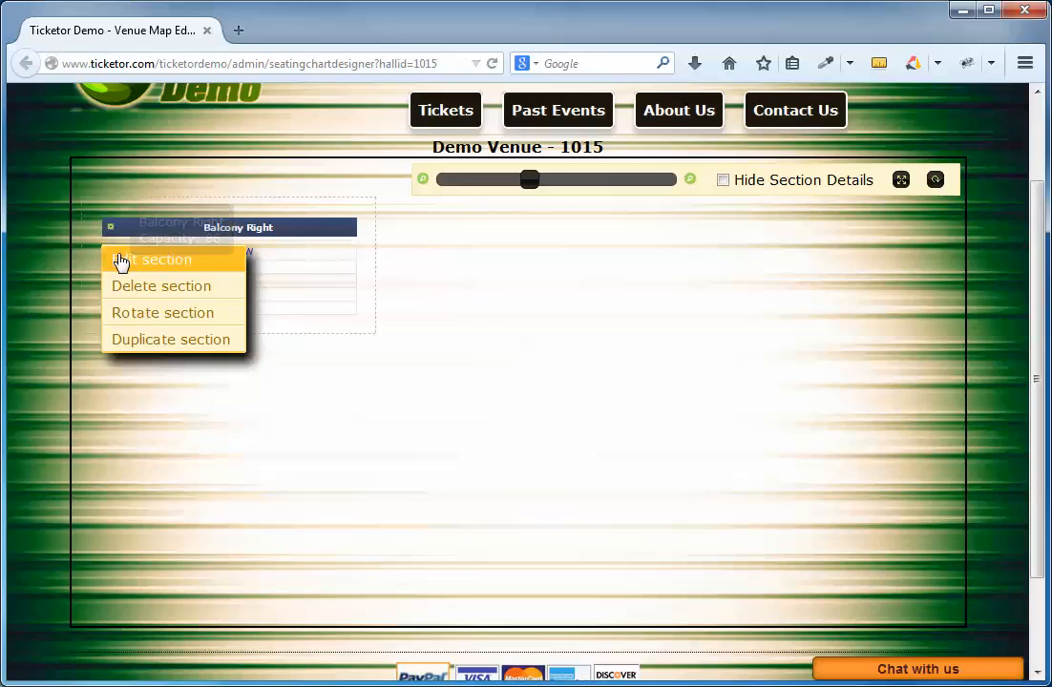
left_click(121, 261)
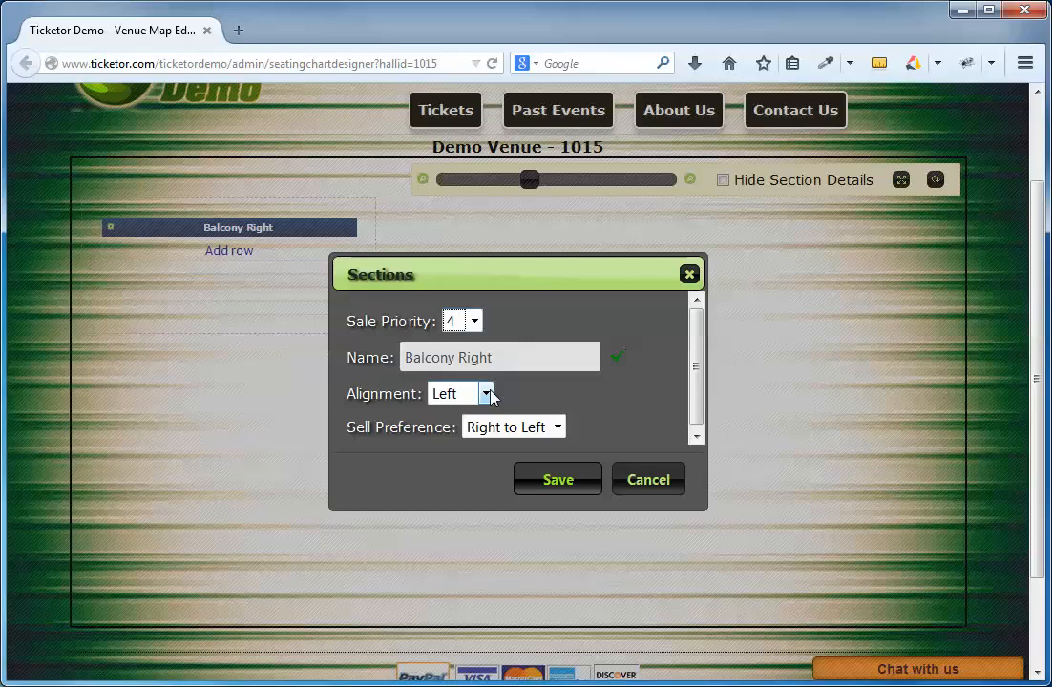
left_click(486, 393)
left_click(453, 425)
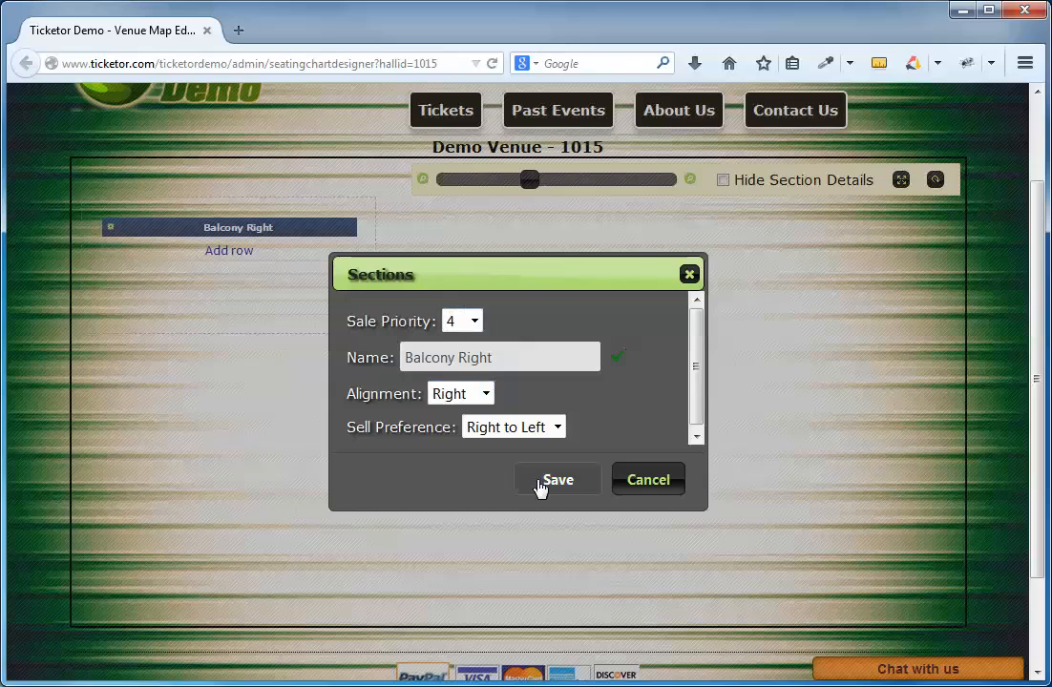
left_click(546, 483)
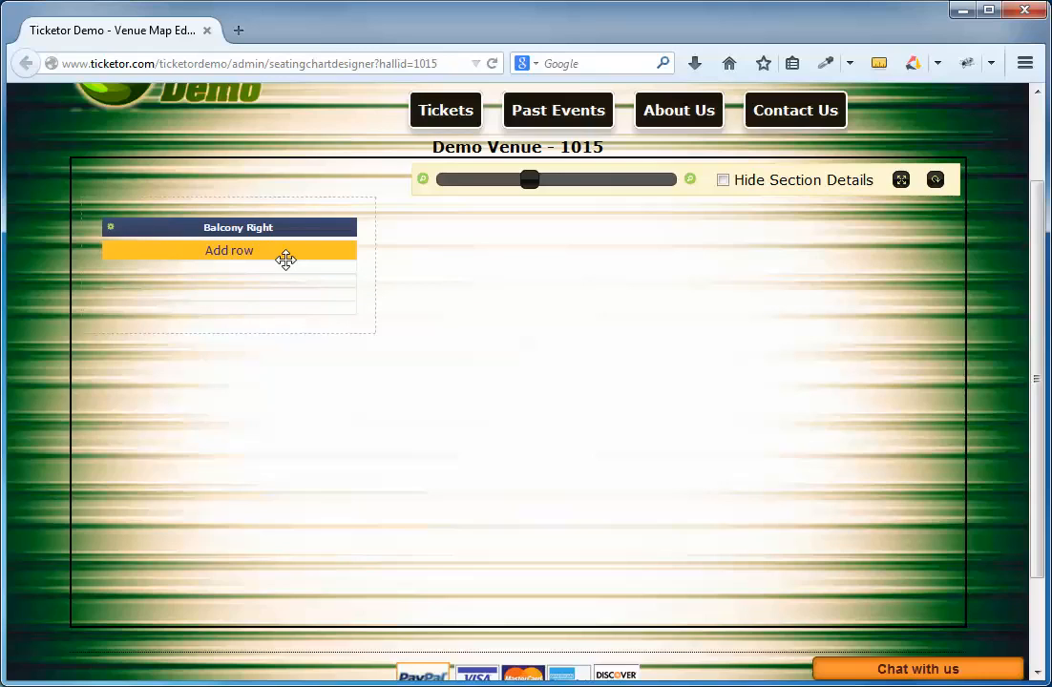
- Add a section named Balcony Center beside Balcony Right, with sale priority 3, Center alignment and Left to Right sell preference
left_click(373, 232)
left_click(474, 320)
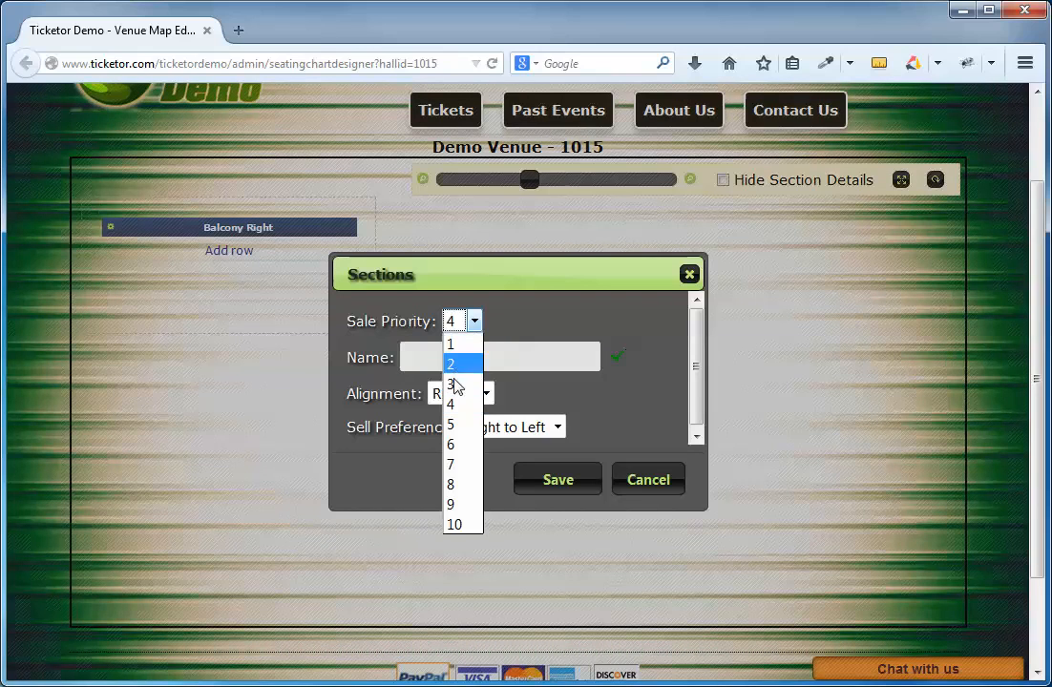
left_click(457, 383)
left_click(455, 357)
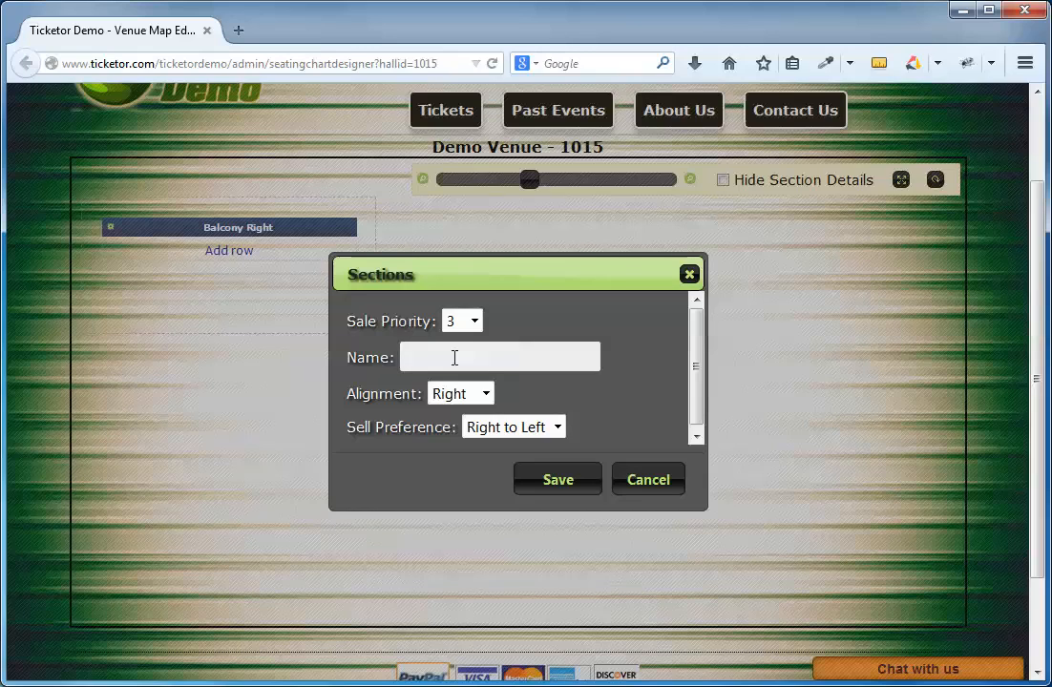
type("Balcony Center")
left_click(484, 395)
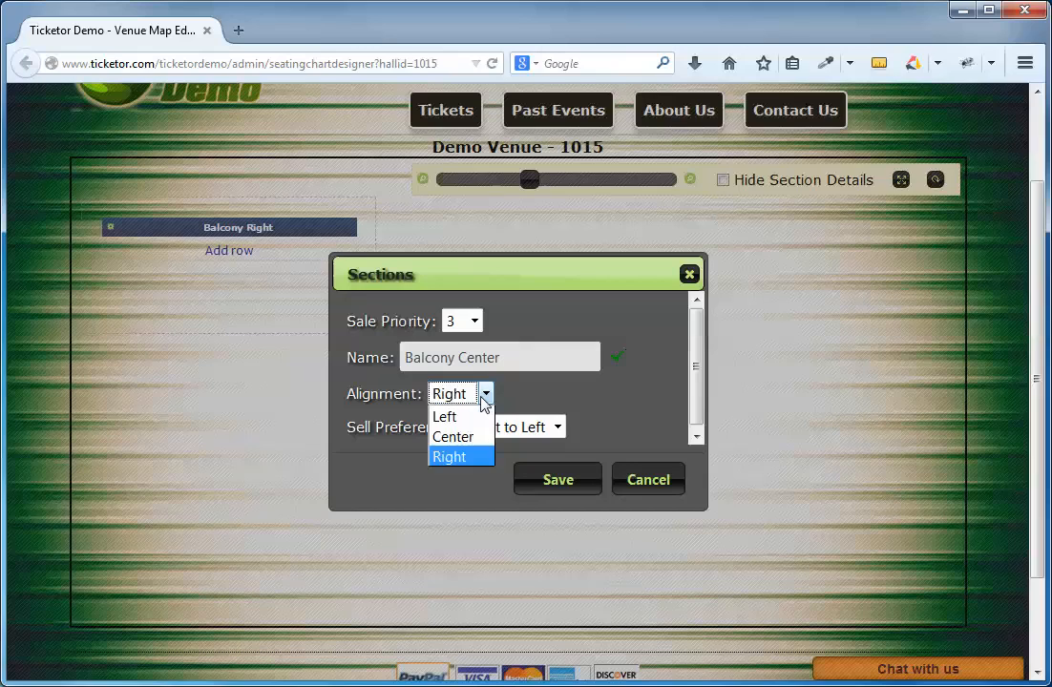
left_click(452, 436)
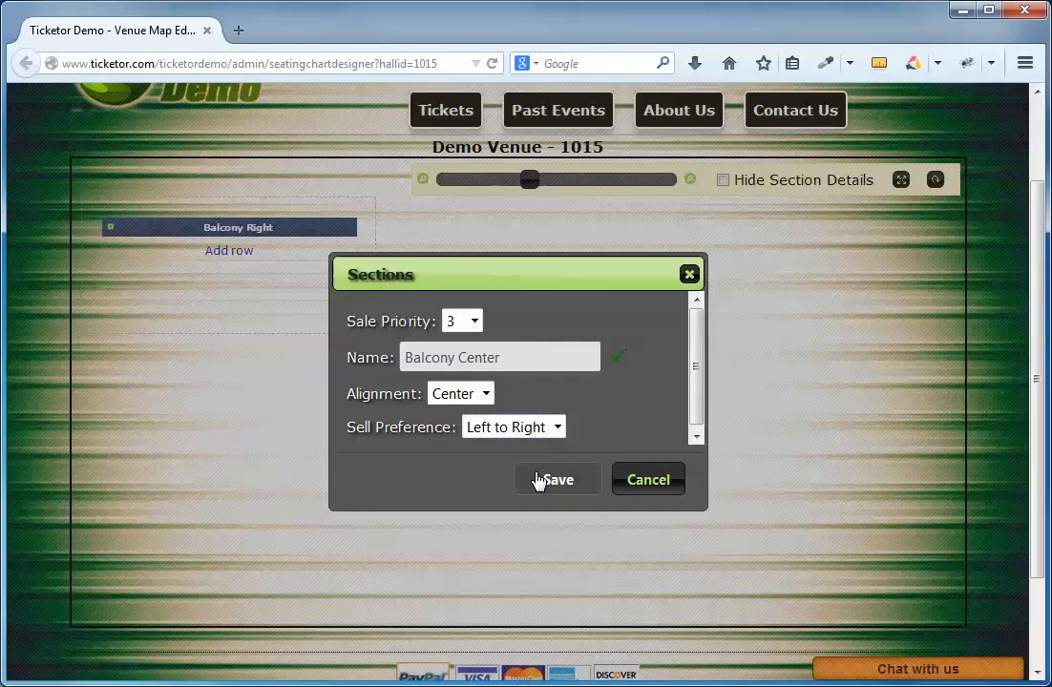
left_click(539, 479)
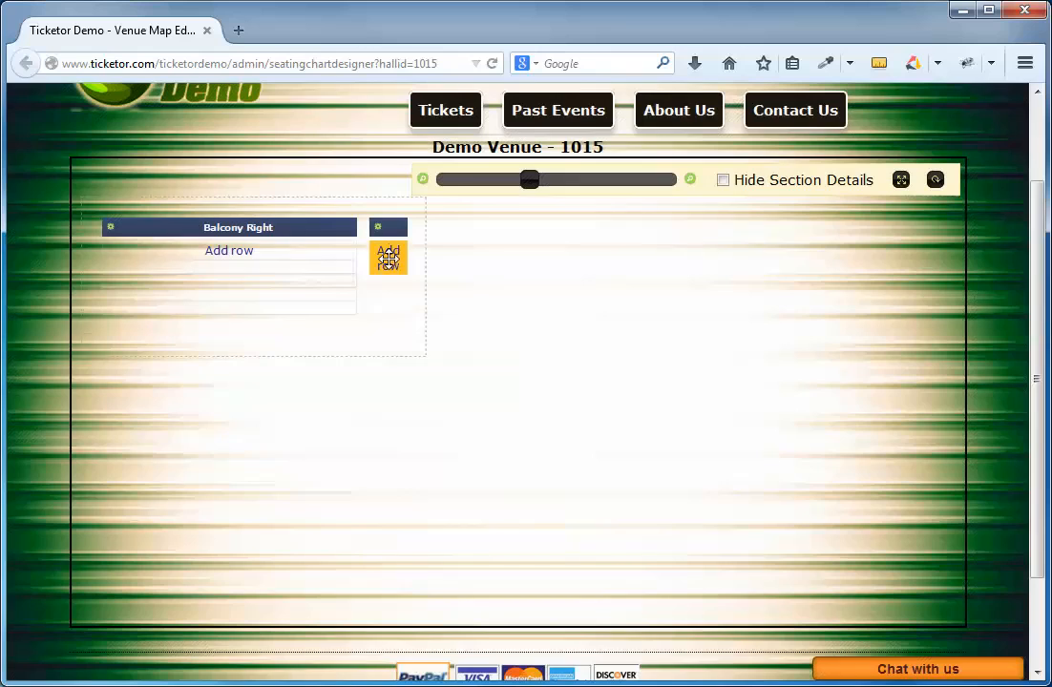
- Add row A to Balcony Center with seats 101 to 110, all seat numbers and the seat order 1,2,3,4,5
left_click(388, 258)
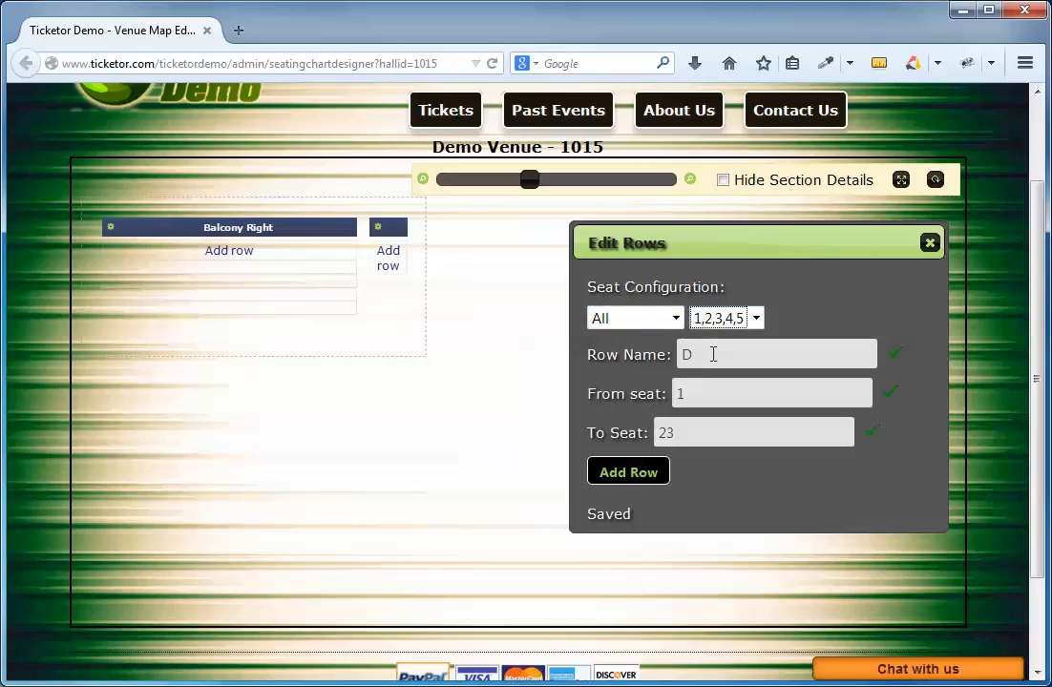
left_click_drag(711, 355, 655, 356)
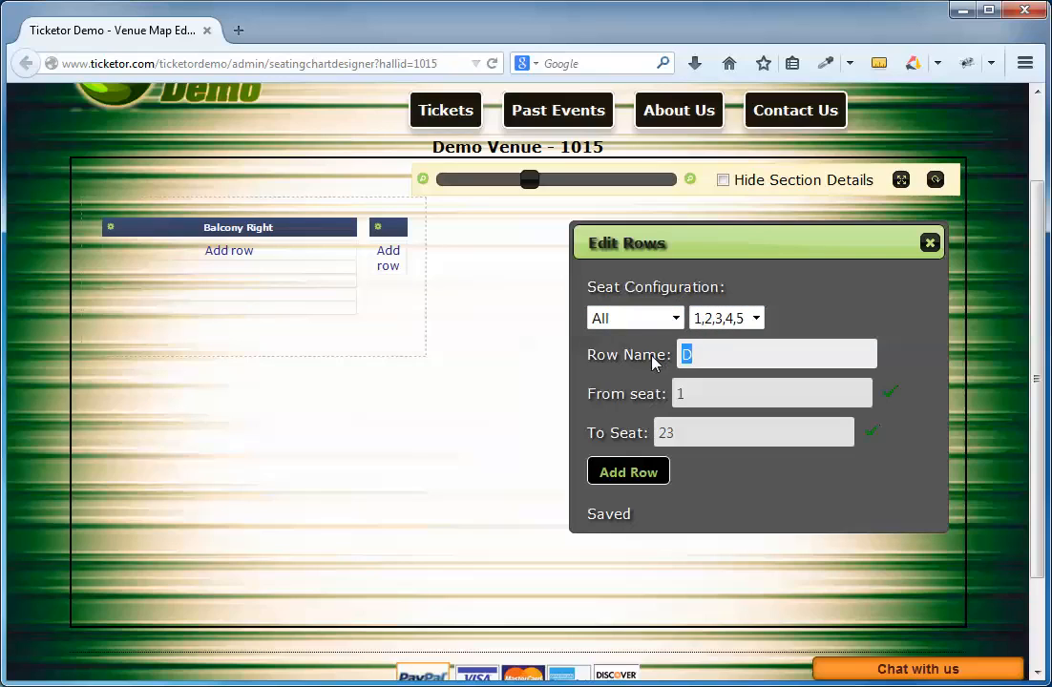
type("A")
key("Tab")
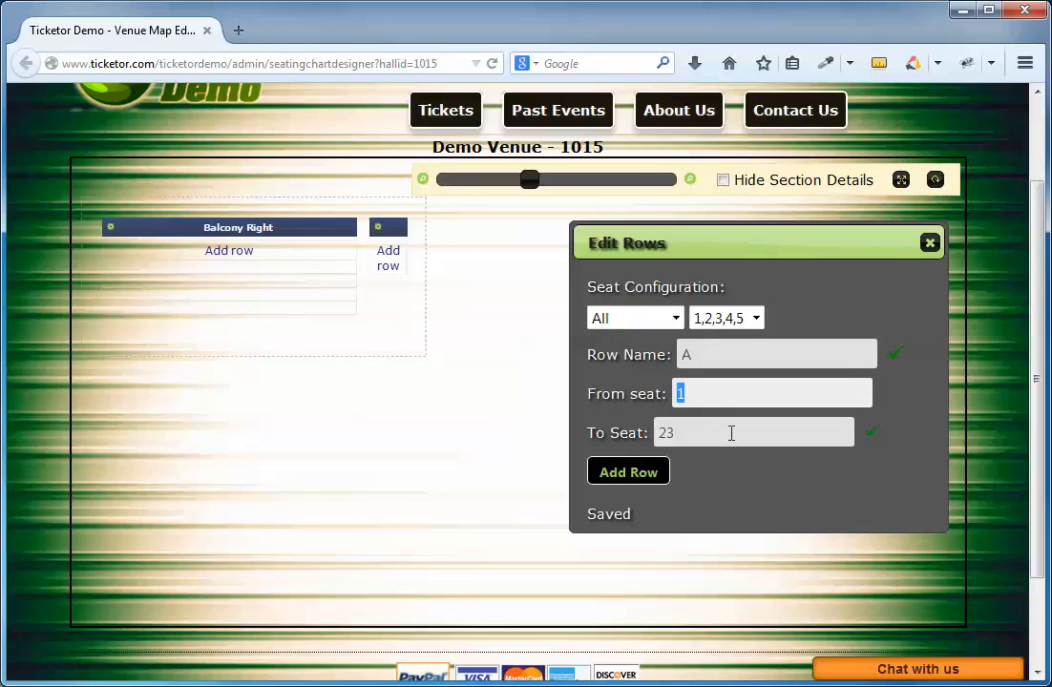
type("101")
key("Tab")
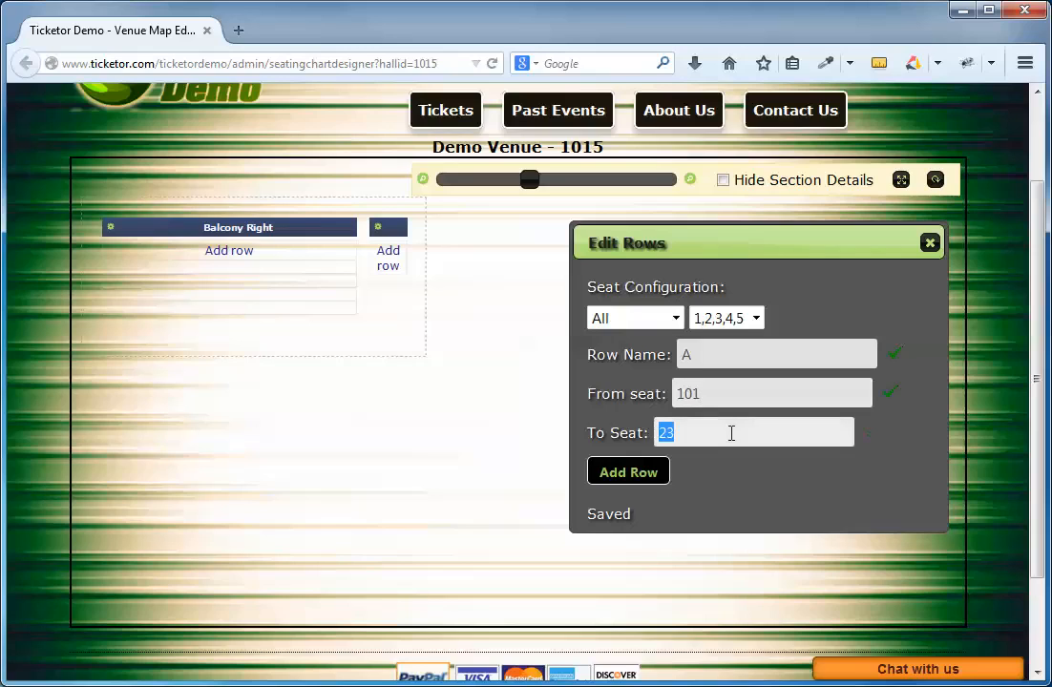
type("110")
left_click(630, 472)
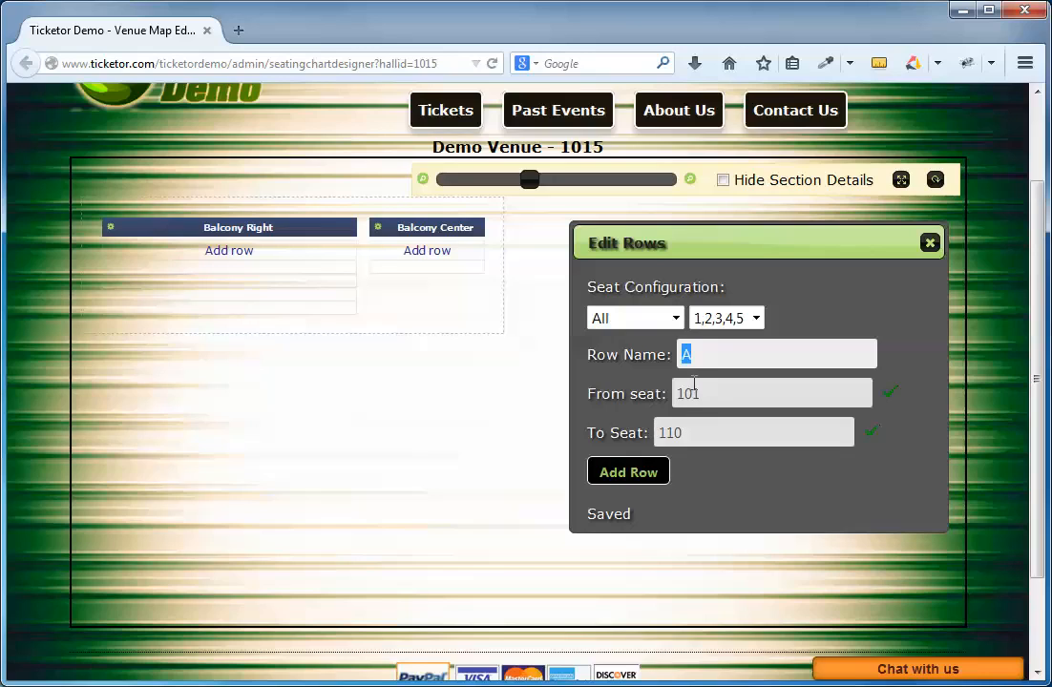
- Add row B with seats 101 to 112 and row C with seats 101 to 113 to Balcony Center
type("B")
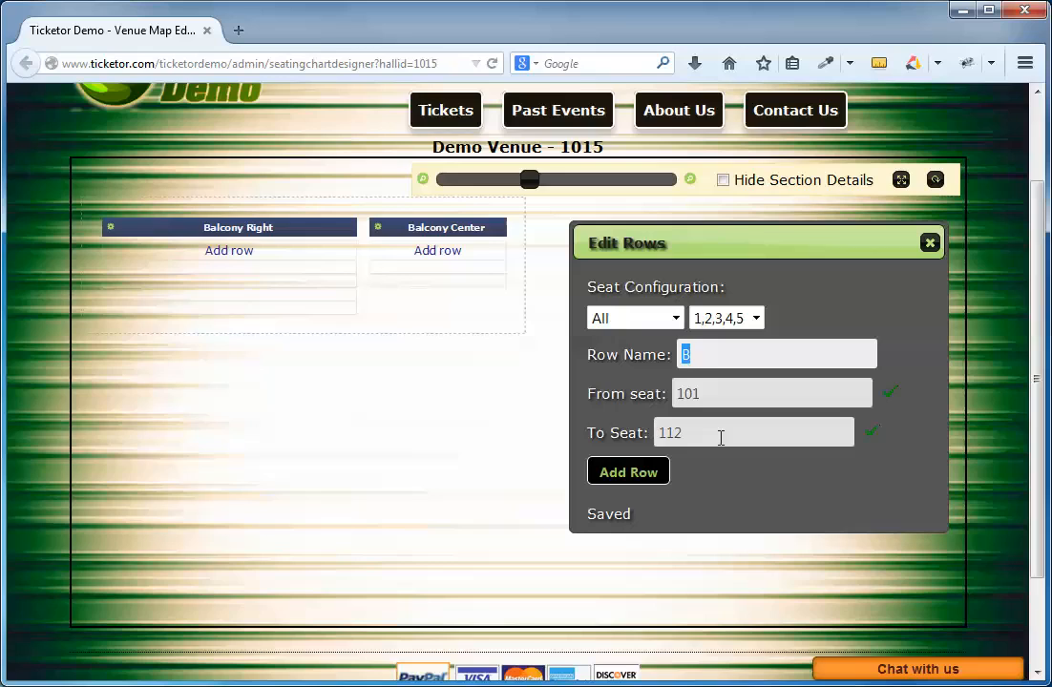
type("C")
key("Tab")
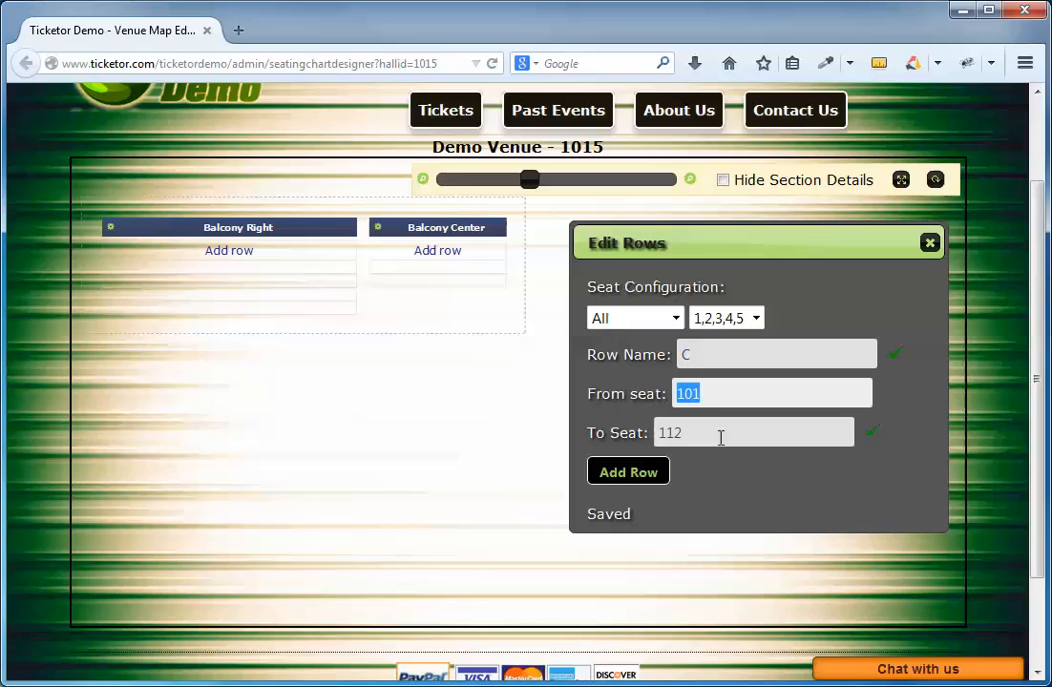
key("Tab")
type("113")
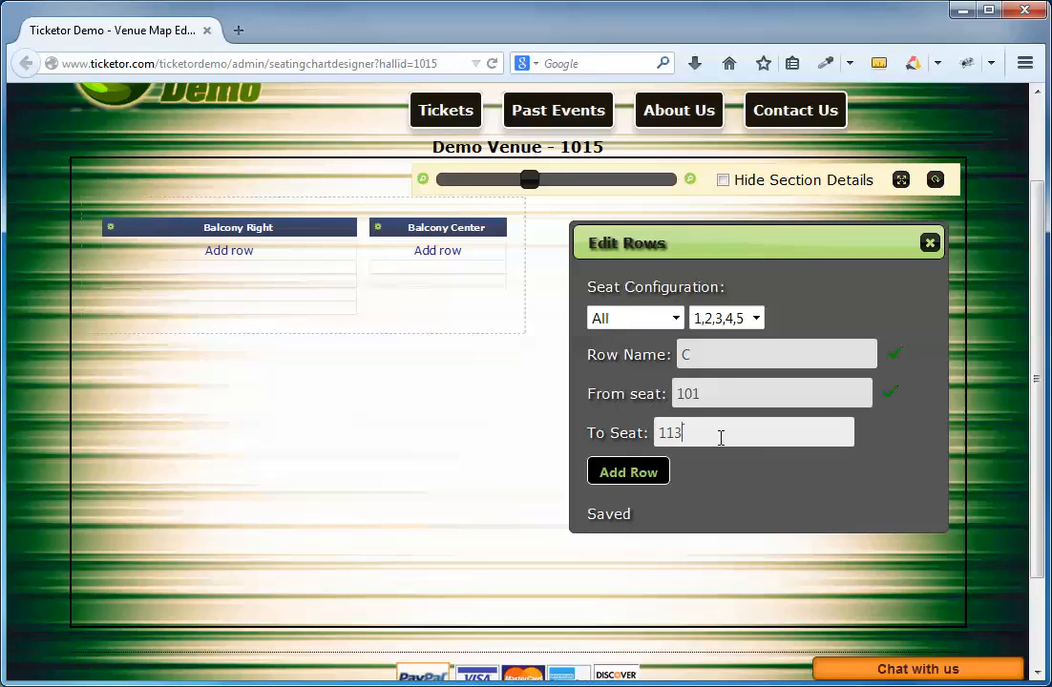
key("Return")
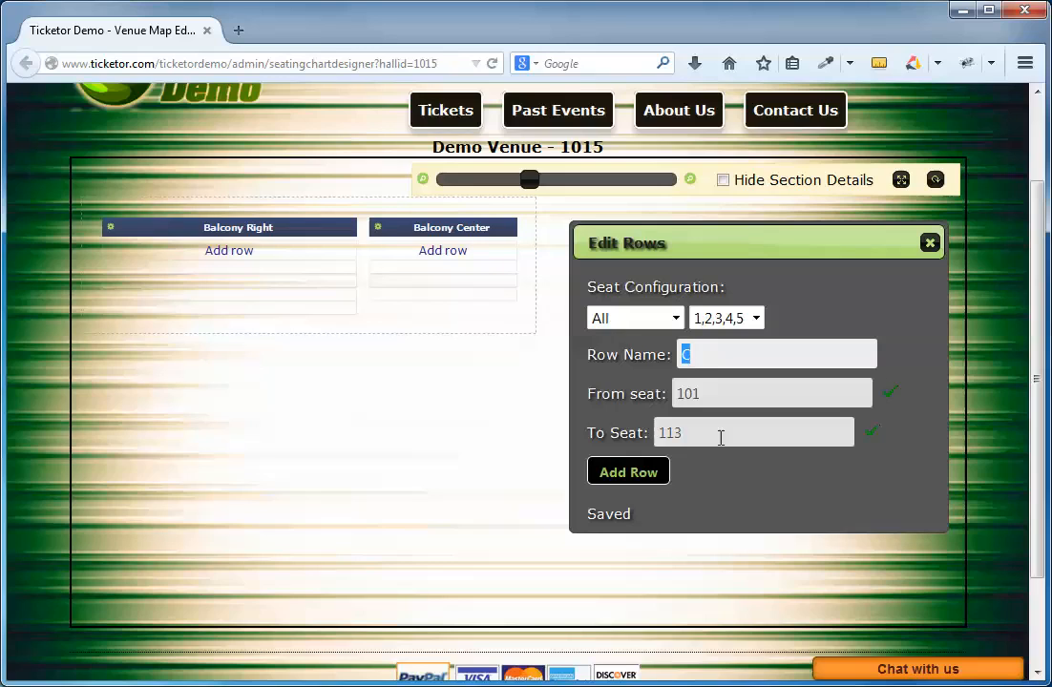
- Add row D with seats 101 to 114 to Balcony Center and close the row settings
type("D")
key("Tab")
key("Tab")
type("114")
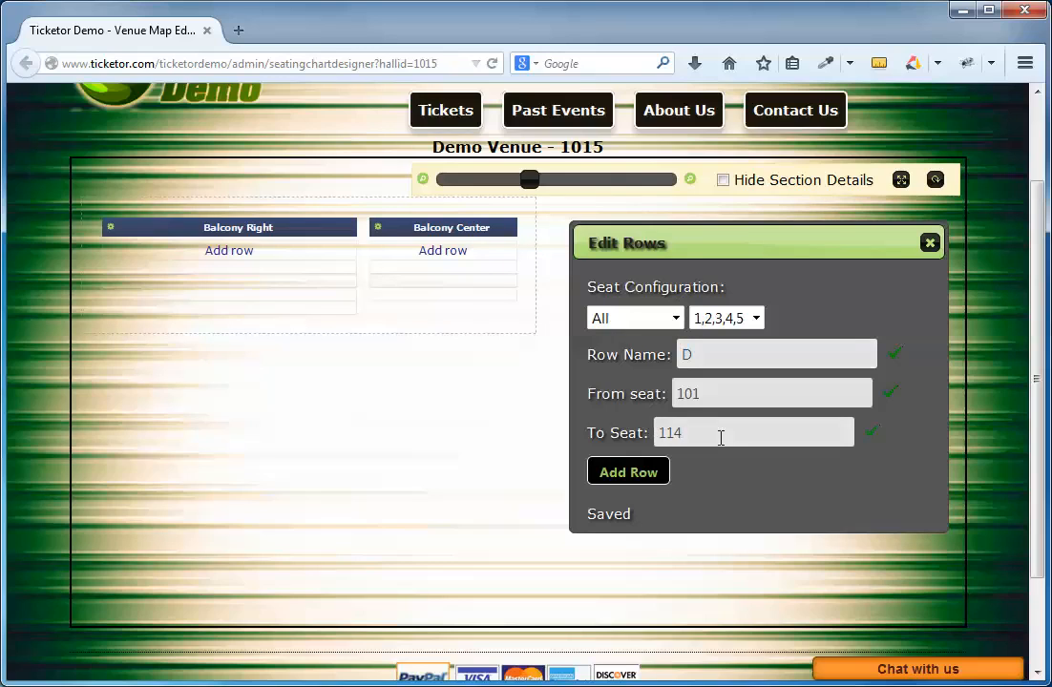
key("Return")
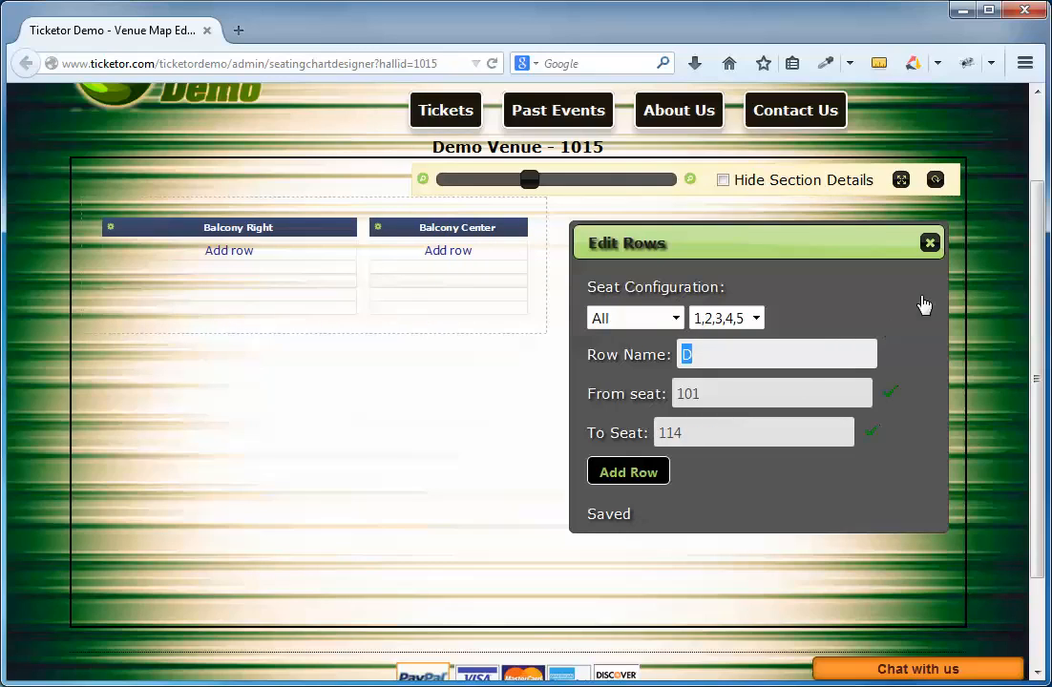
left_click(930, 242)
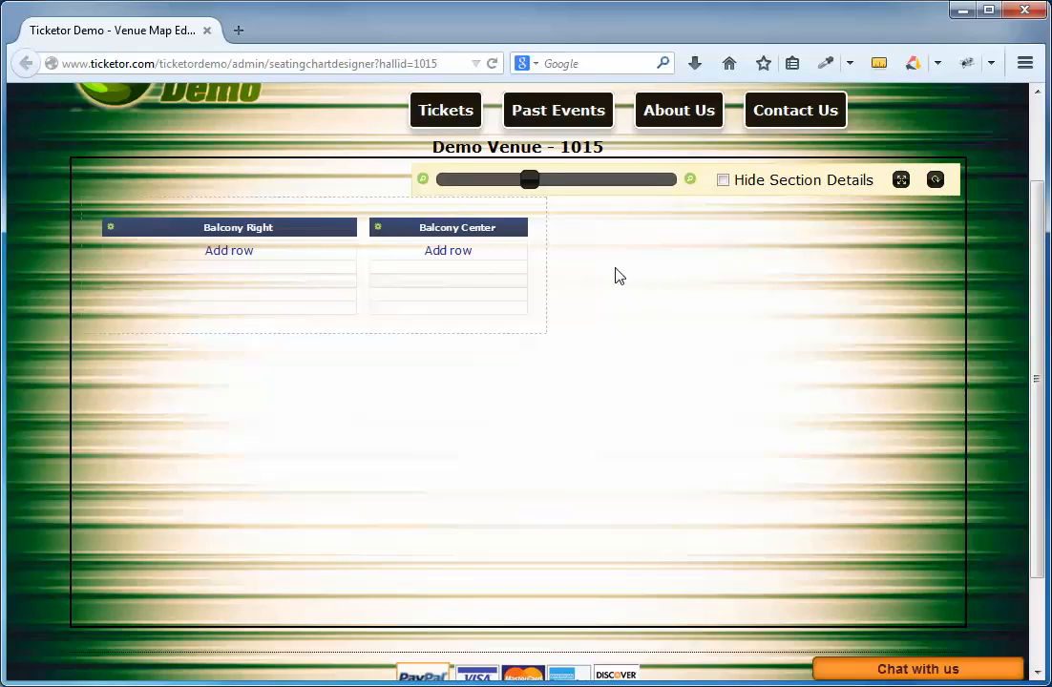
- Duplicate the Balcony Right section and place the copy on the free side of Balcony Center, level with both sections
mouse_move(111, 231)
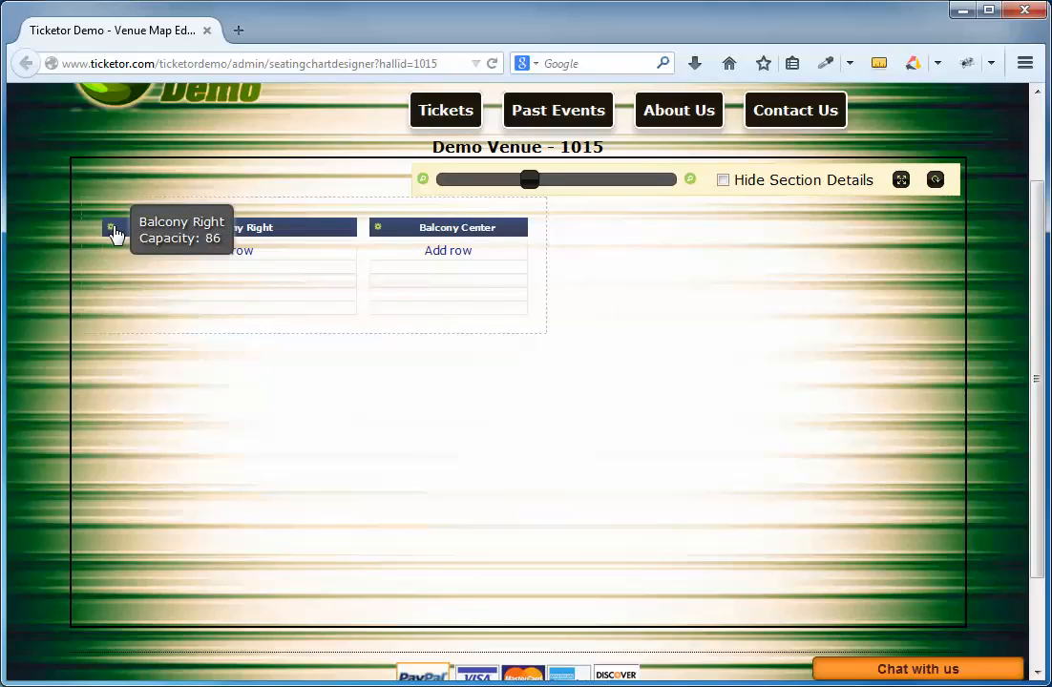
left_click(112, 231)
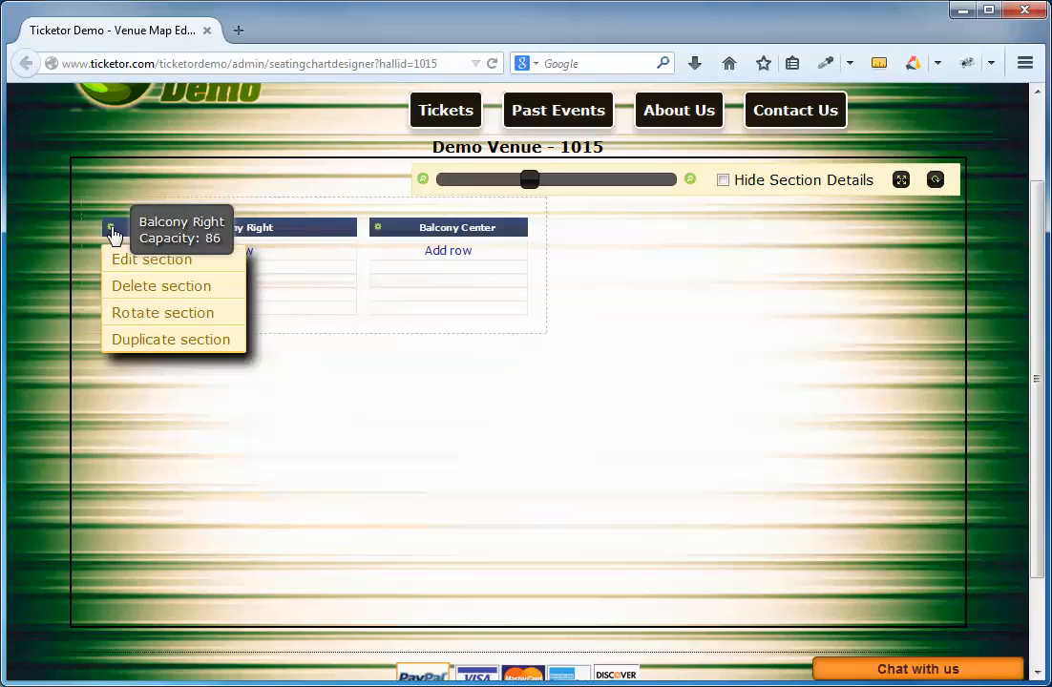
left_click(170, 339)
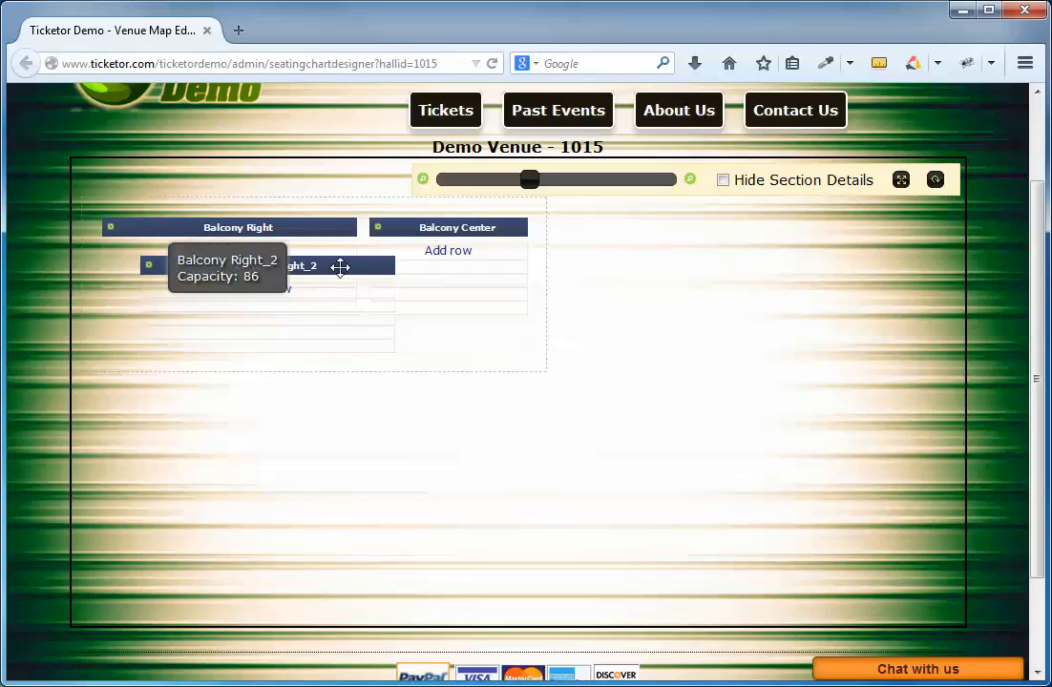
left_click_drag(340, 267, 792, 225)
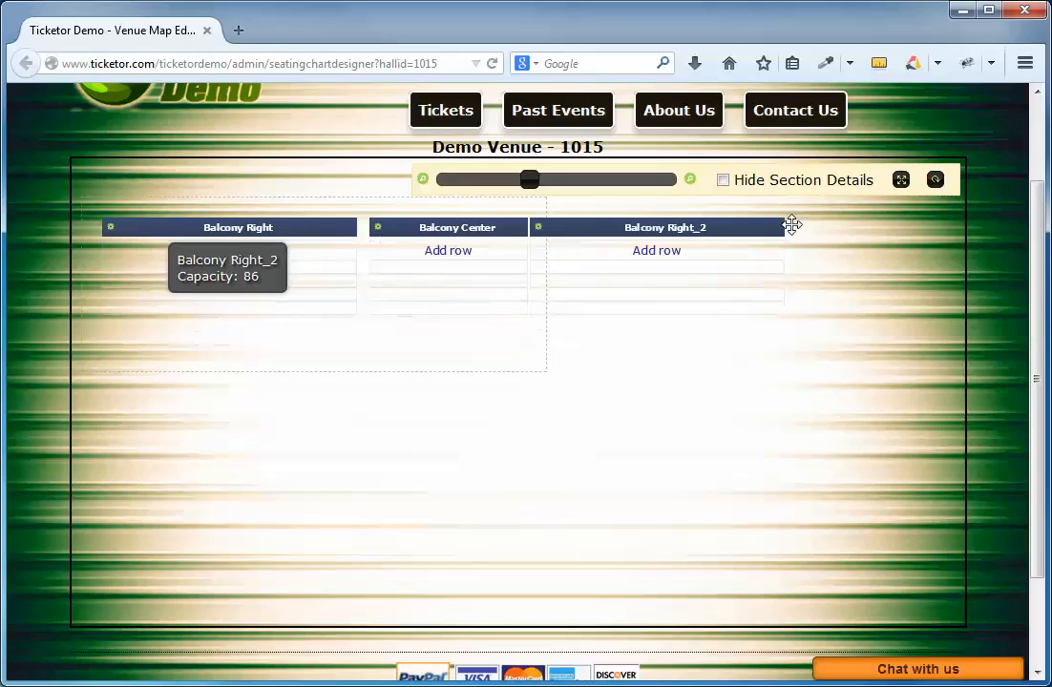
left_click_drag(791, 224, 742, 231)
- Rename the Balcony Right_2 section as Balcony Left, with Left alignment and Left to Right sell preference
mouse_move(608, 284)
left_mouse_down()
mouse_move(571, 258)
mouse_move(610, 301)
left_mouse_up()
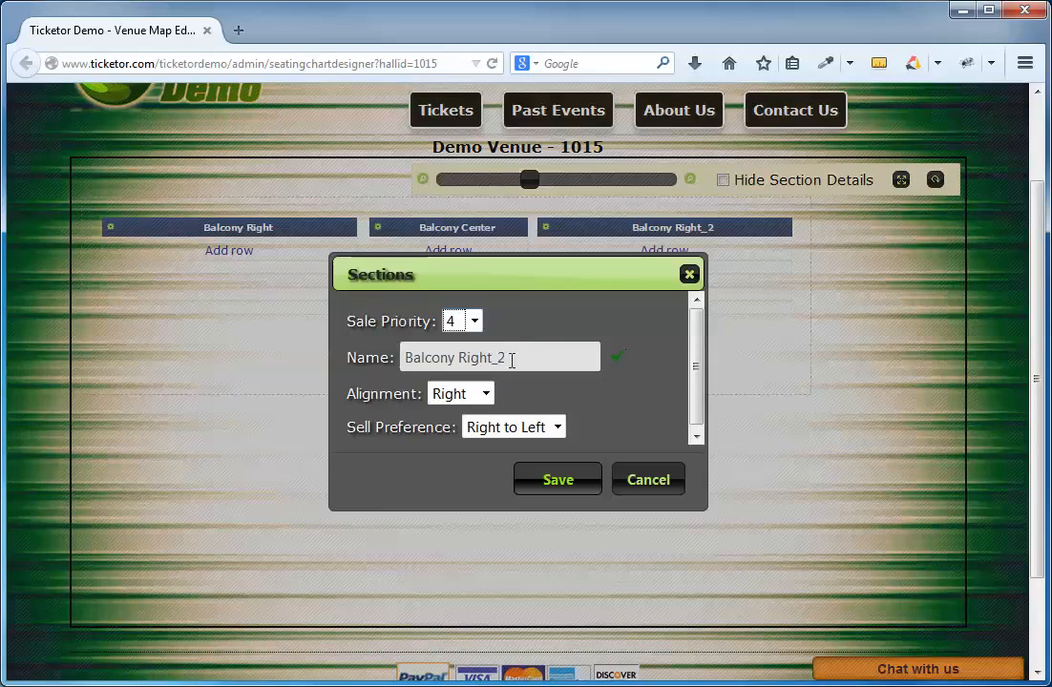
left_click_drag(512, 359, 460, 357)
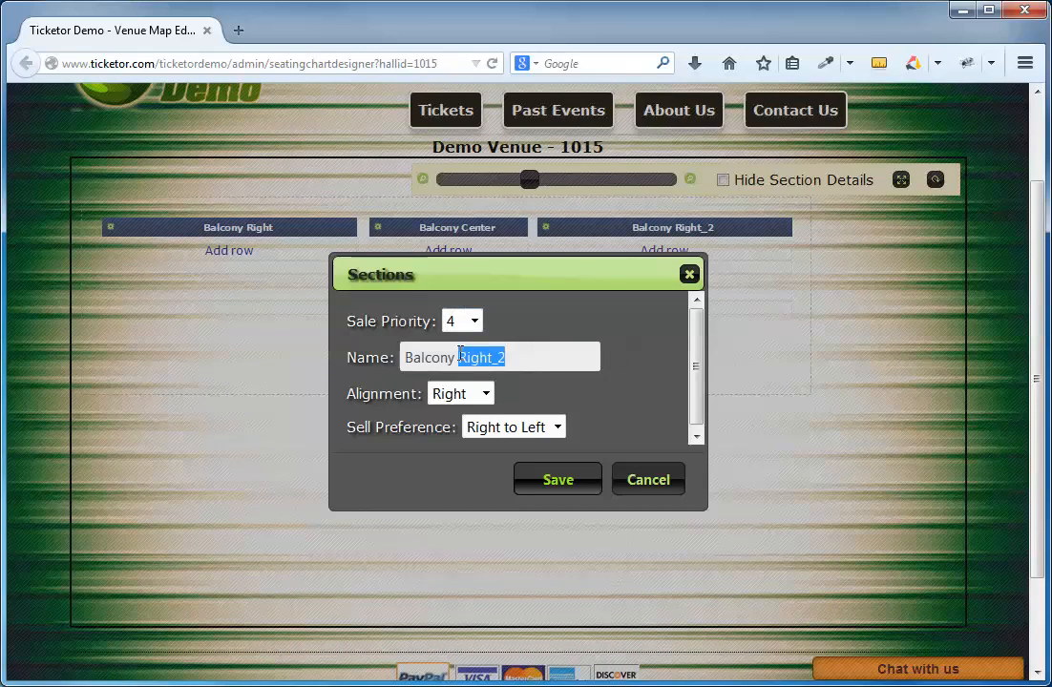
type("Left")
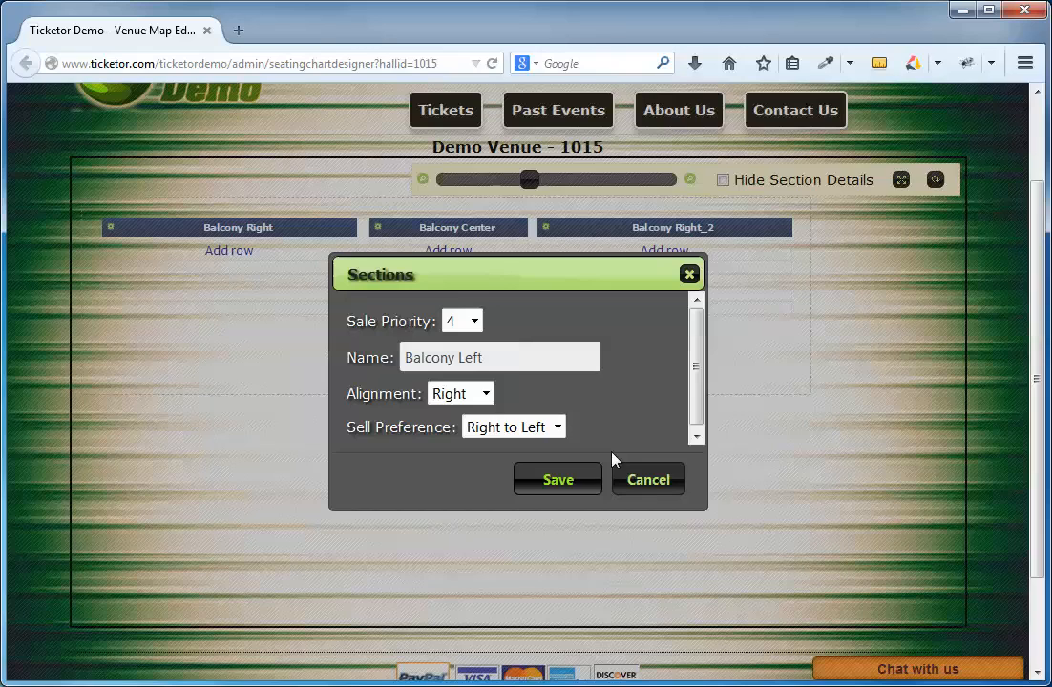
left_click(510, 426)
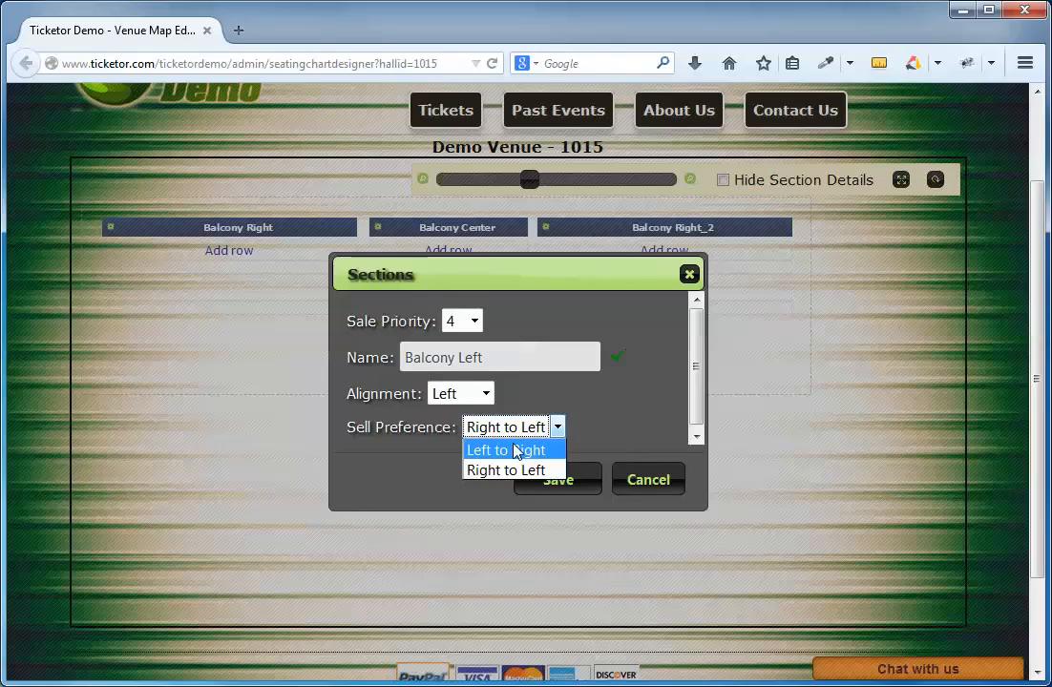
left_click(514, 450)
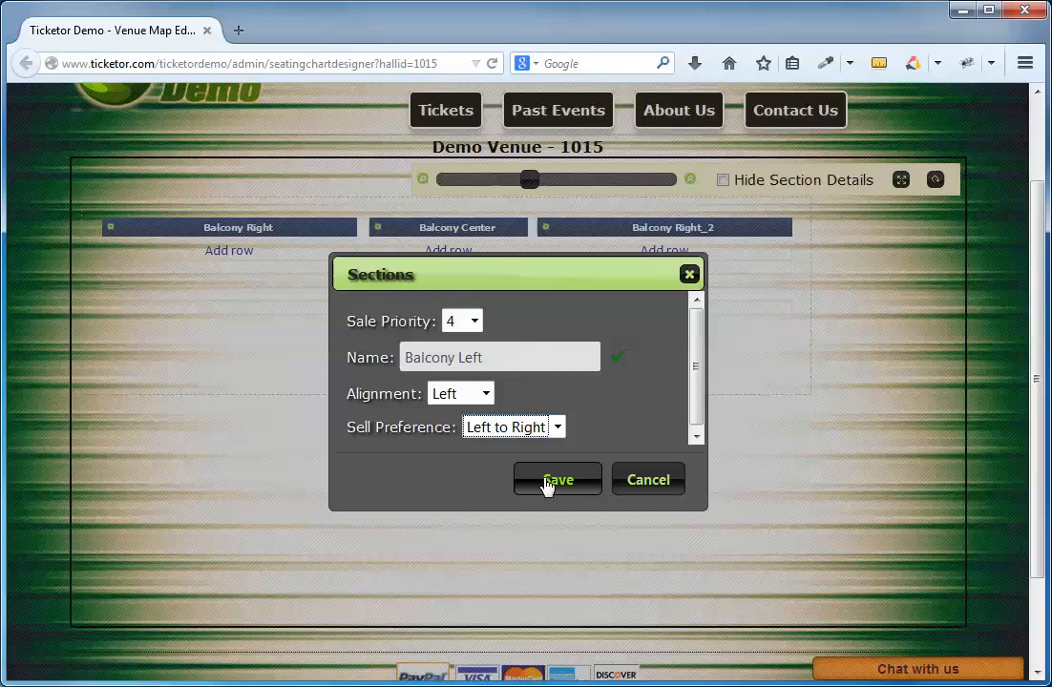
left_click(556, 481)
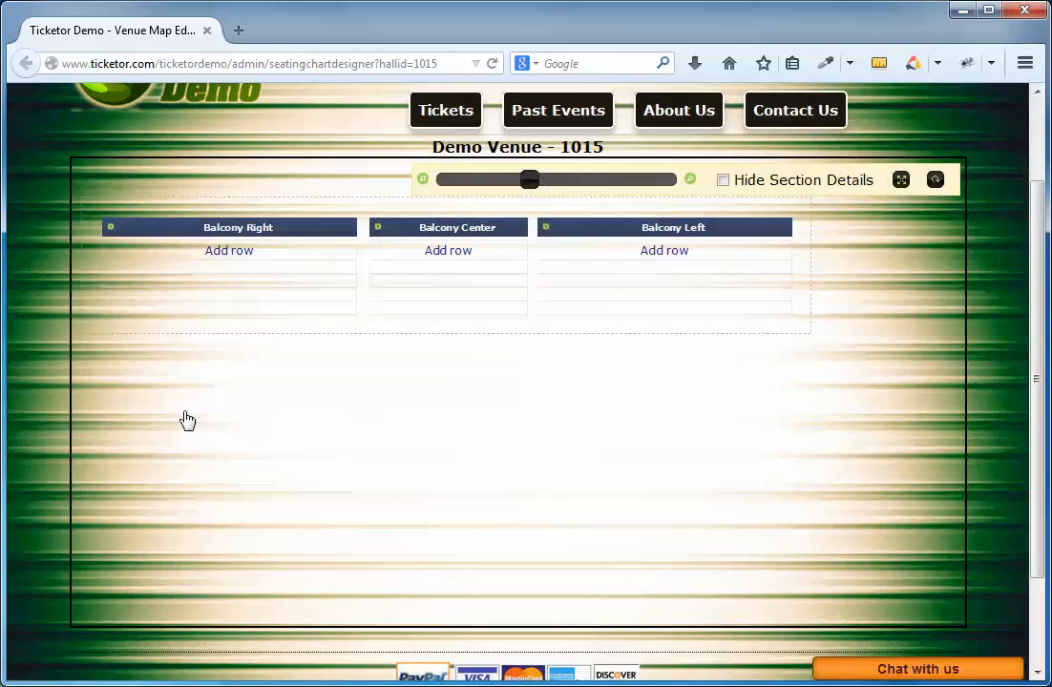
- Add a round table named A with sale priority 2 and seats 1 to 12 below Balcony Right
right_click(141, 339)
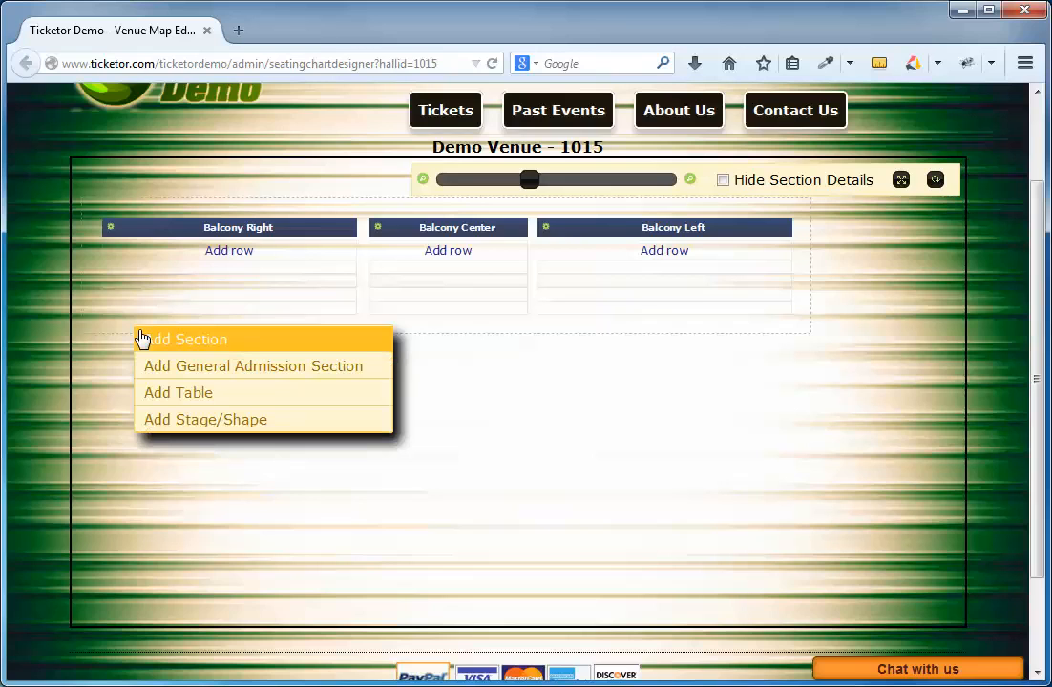
left_click(178, 393)
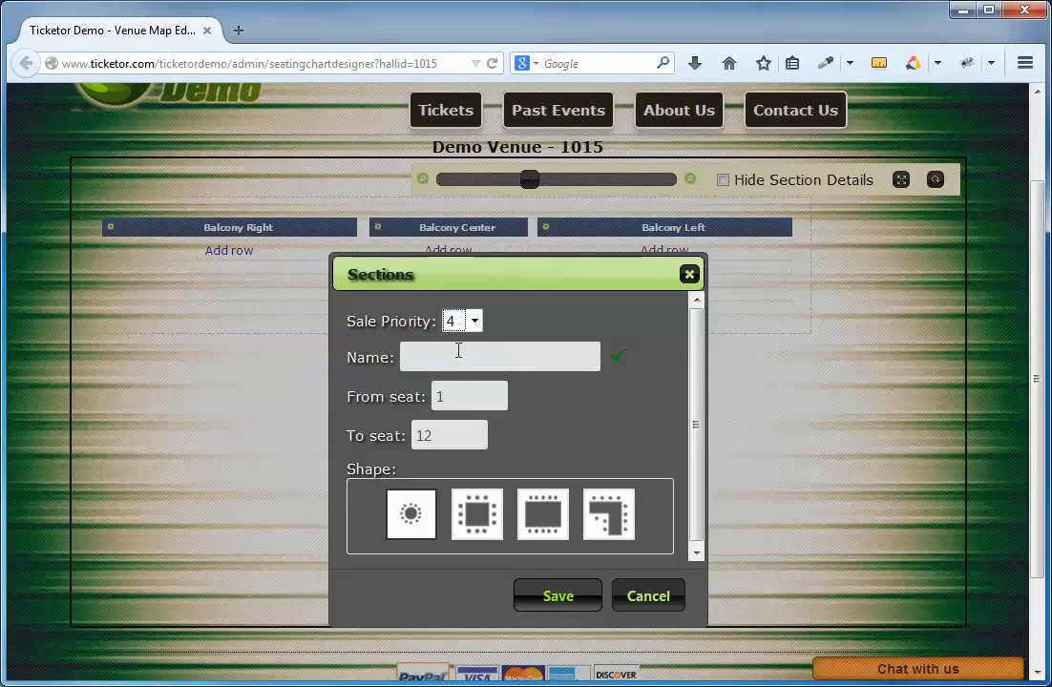
left_click(474, 321)
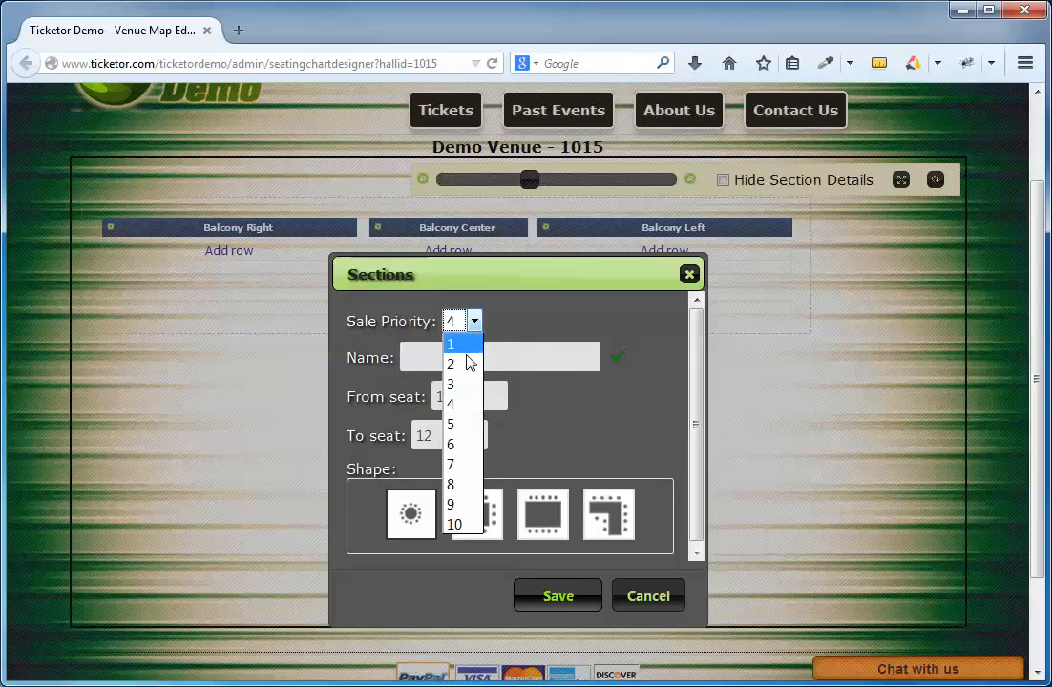
left_click(469, 362)
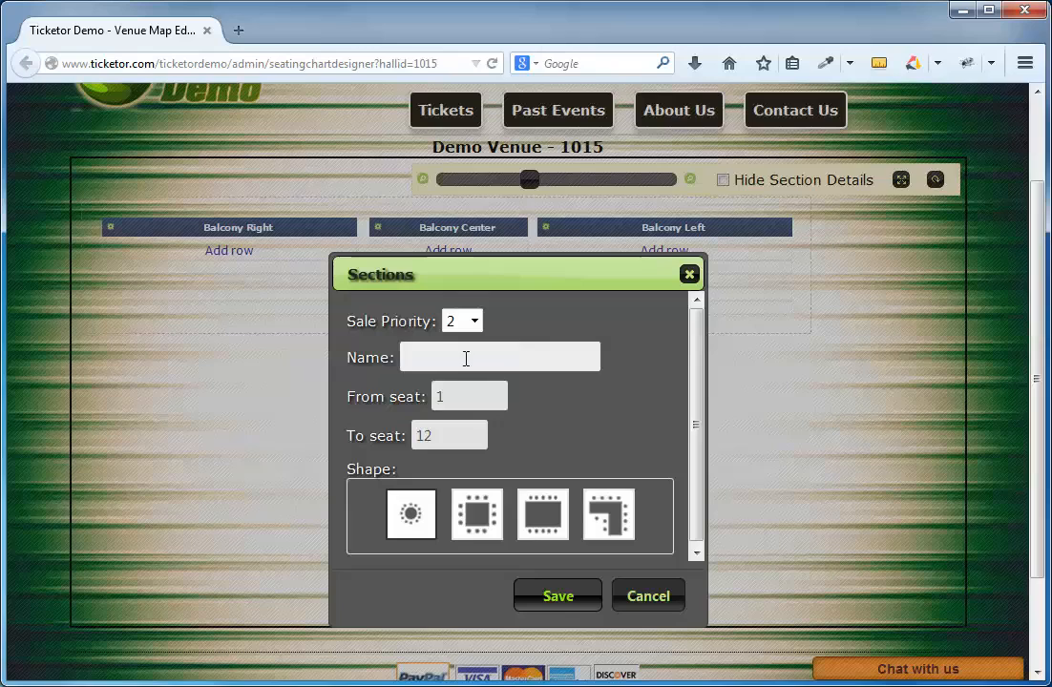
left_click(465, 358)
type("A")
left_click(576, 427)
left_click(576, 428)
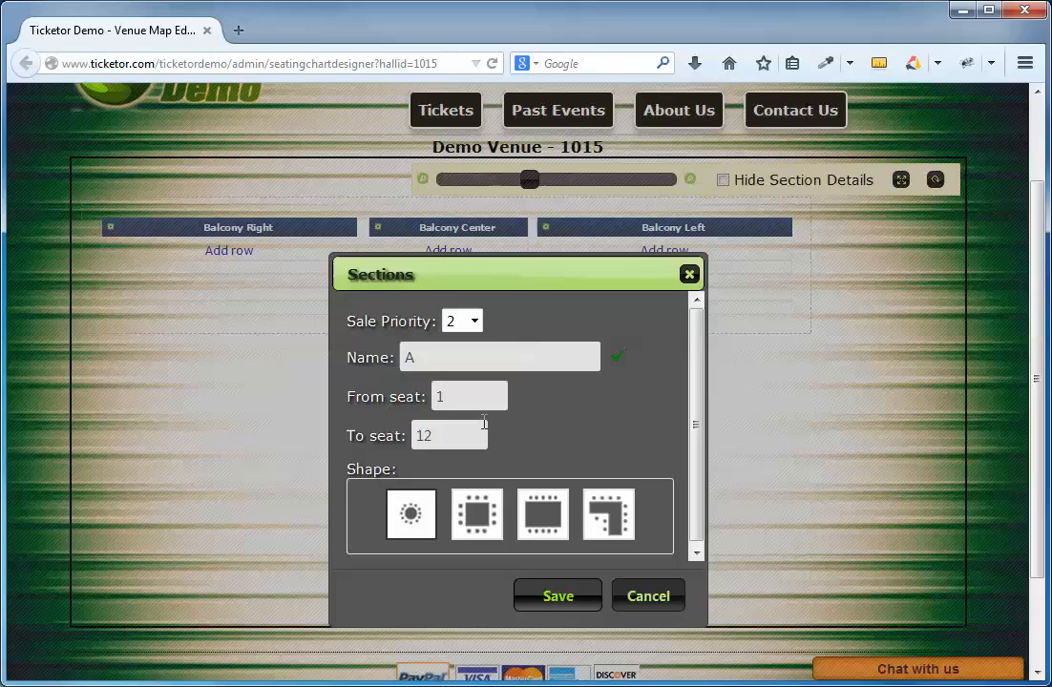
left_click(484, 424)
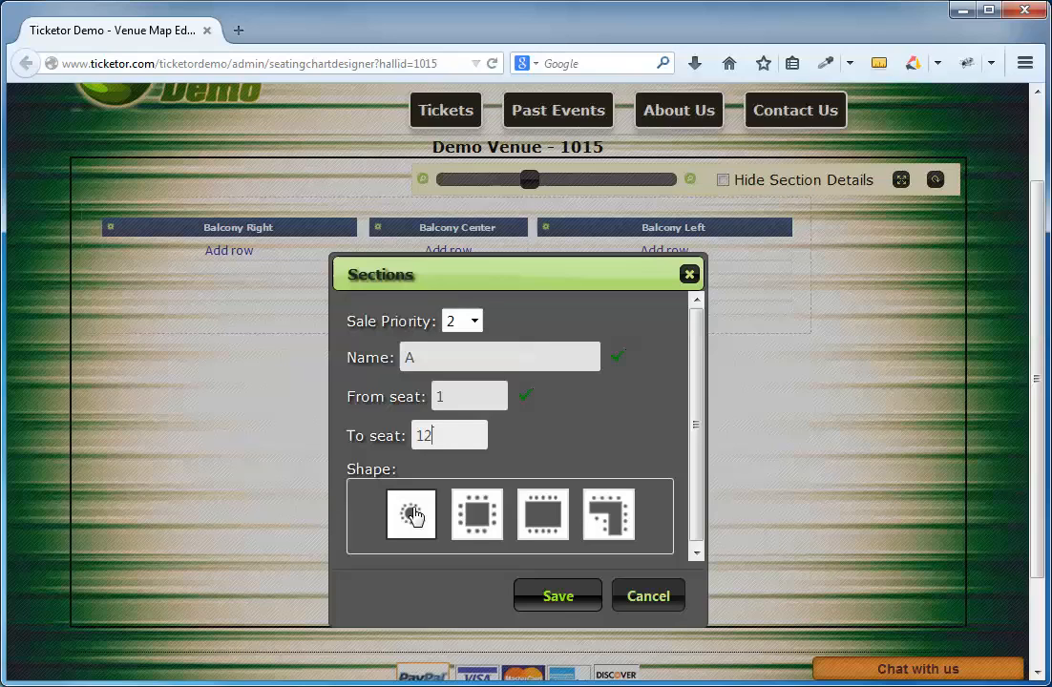
left_click(413, 515)
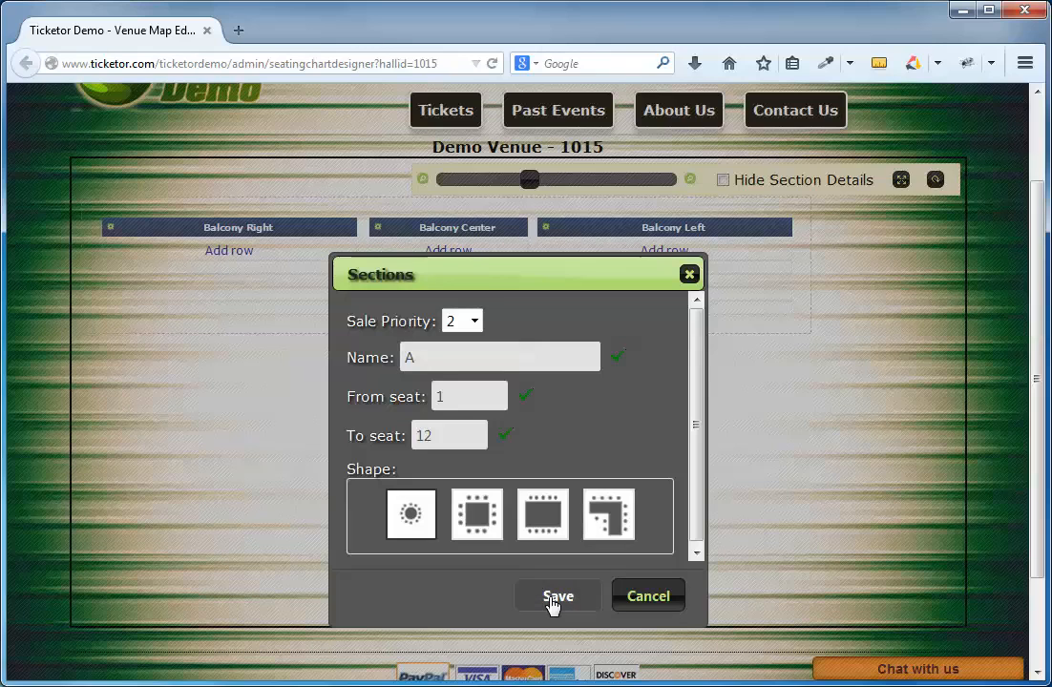
left_click(550, 597)
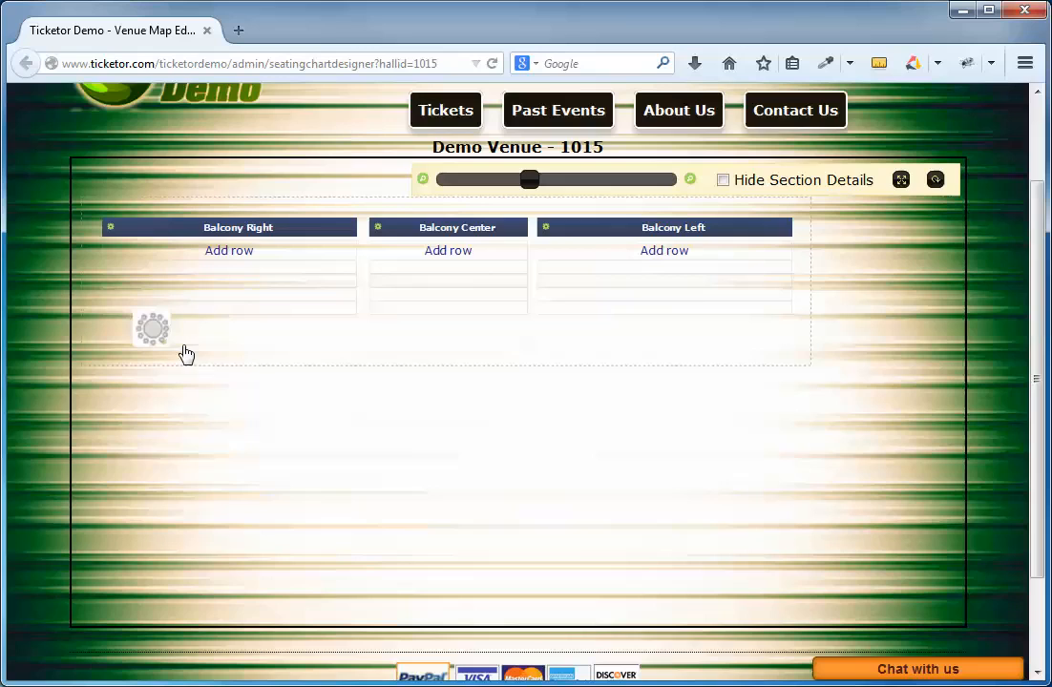
- Enlarge table A slightly and move it down, clear of the Balcony Right rows
left_click_drag(187, 355, 207, 372)
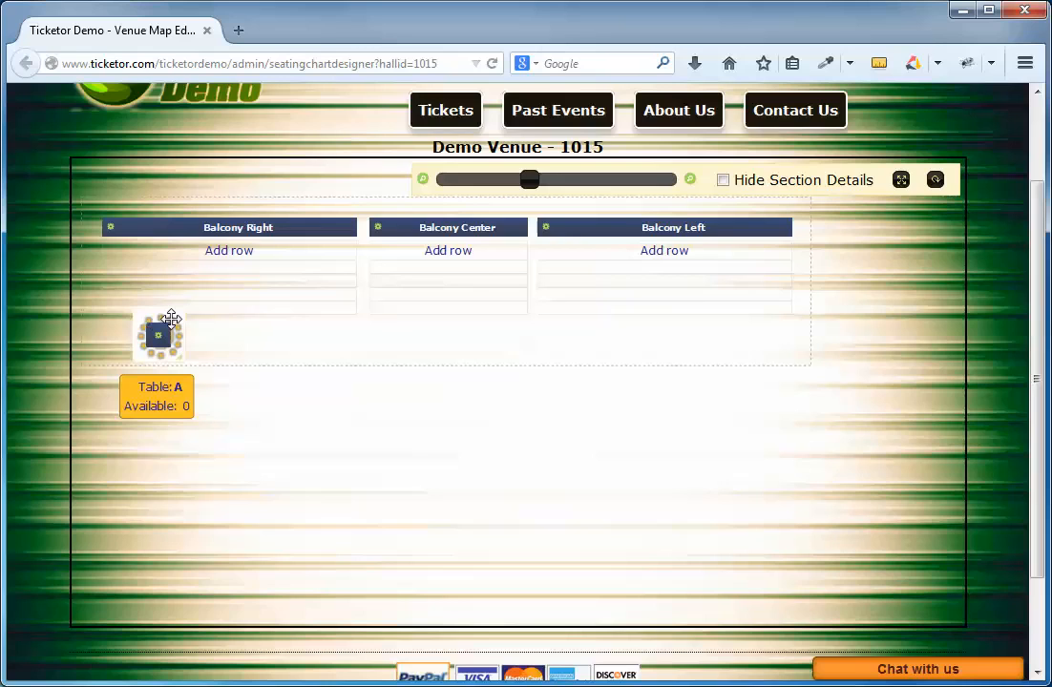
left_click_drag(172, 318, 172, 333)
- Duplicate table A and place the copy beside it, level with the original, below Balcony Right
right_click(158, 361)
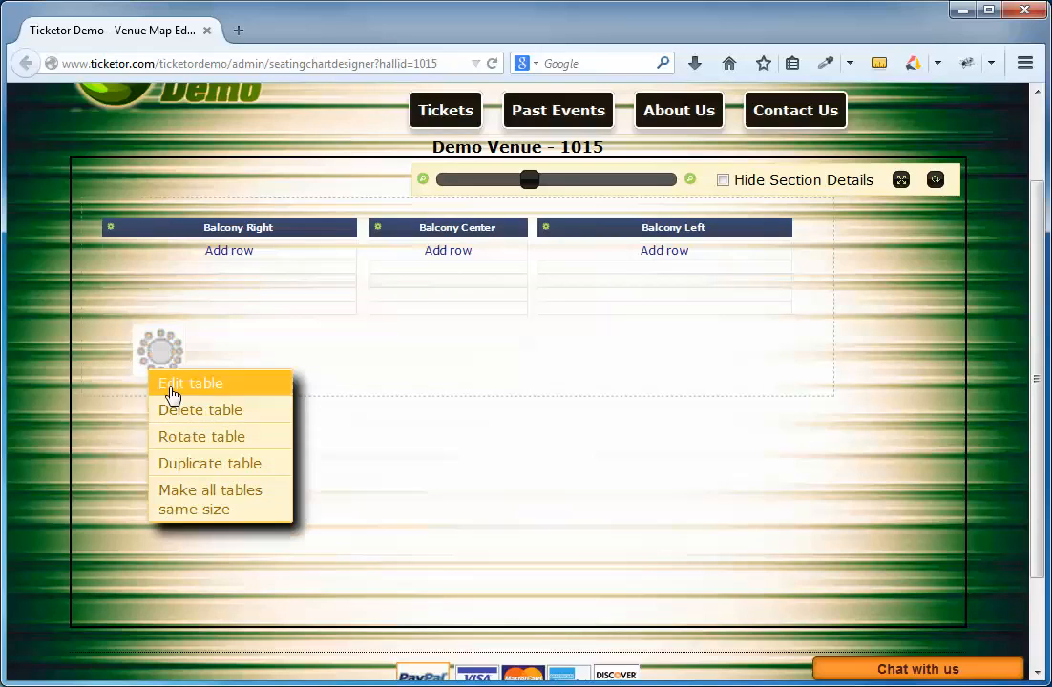
left_click(182, 462)
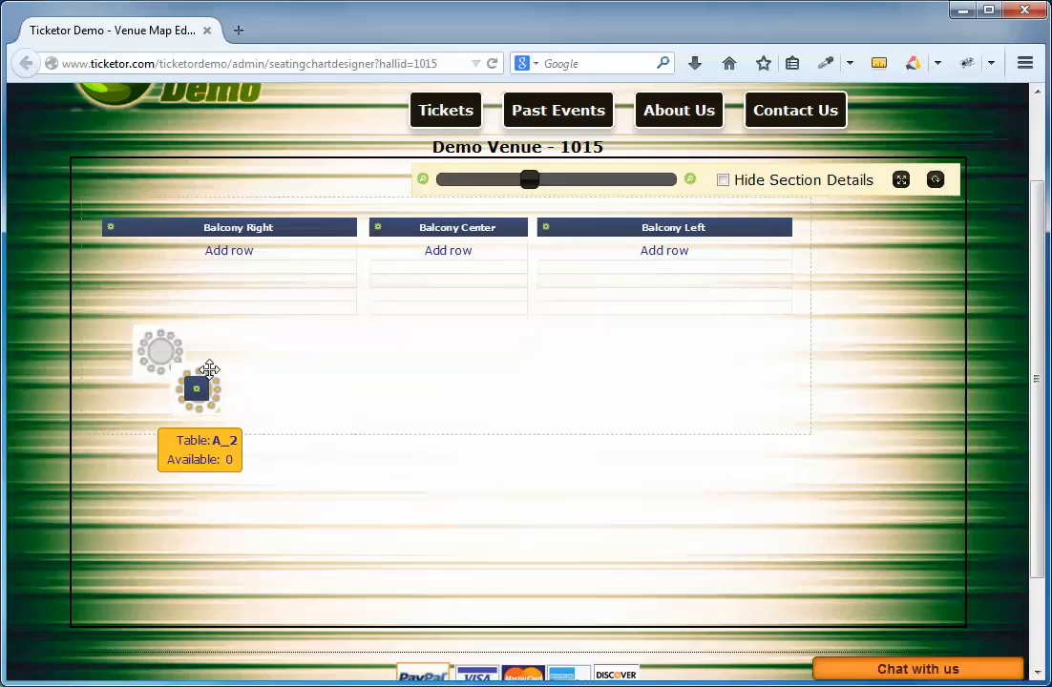
left_click_drag(210, 369, 265, 332)
- Duplicate the round table twice more and line up both copies side by side below Balcony Left
right_click(258, 348)
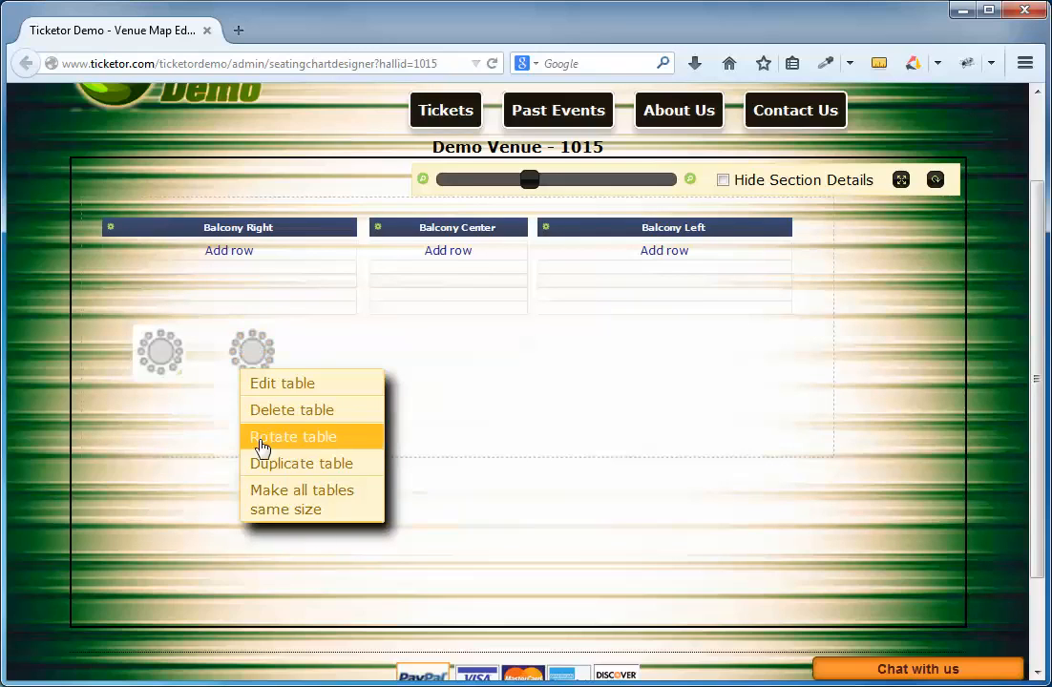
left_click(279, 462)
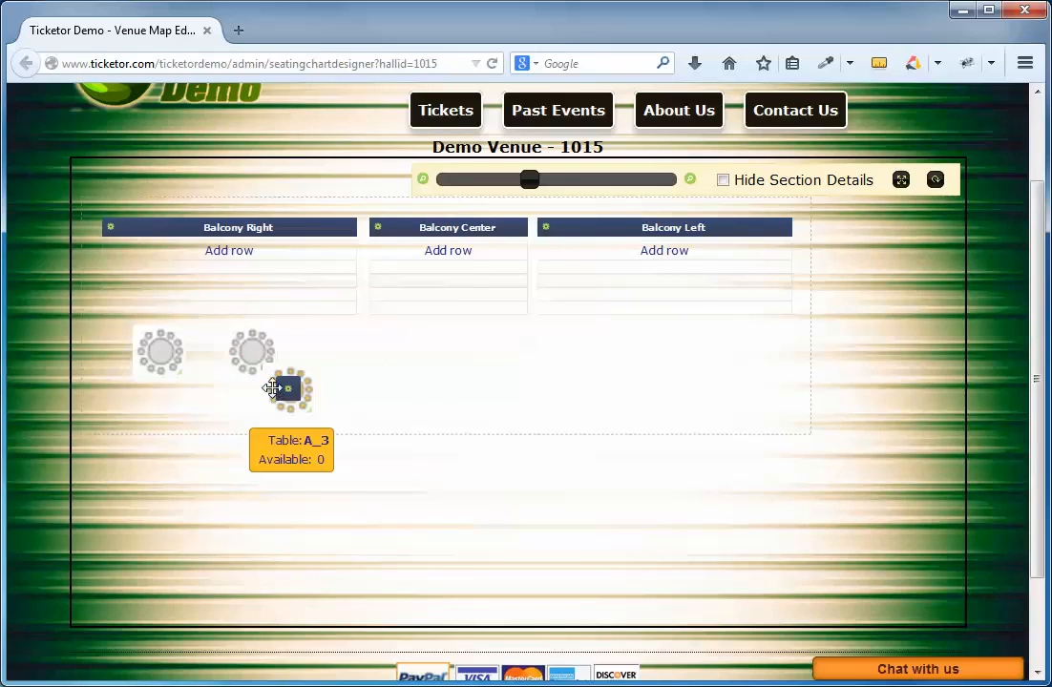
left_click_drag(303, 377, 372, 360)
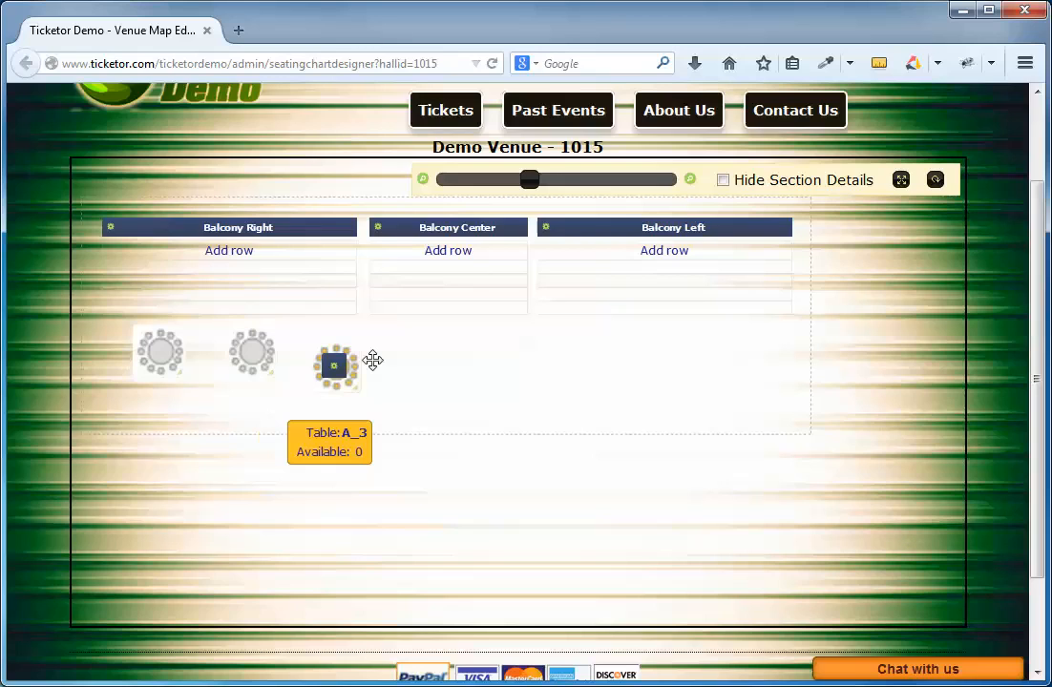
left_click_drag(372, 359, 587, 351)
right_click(586, 352)
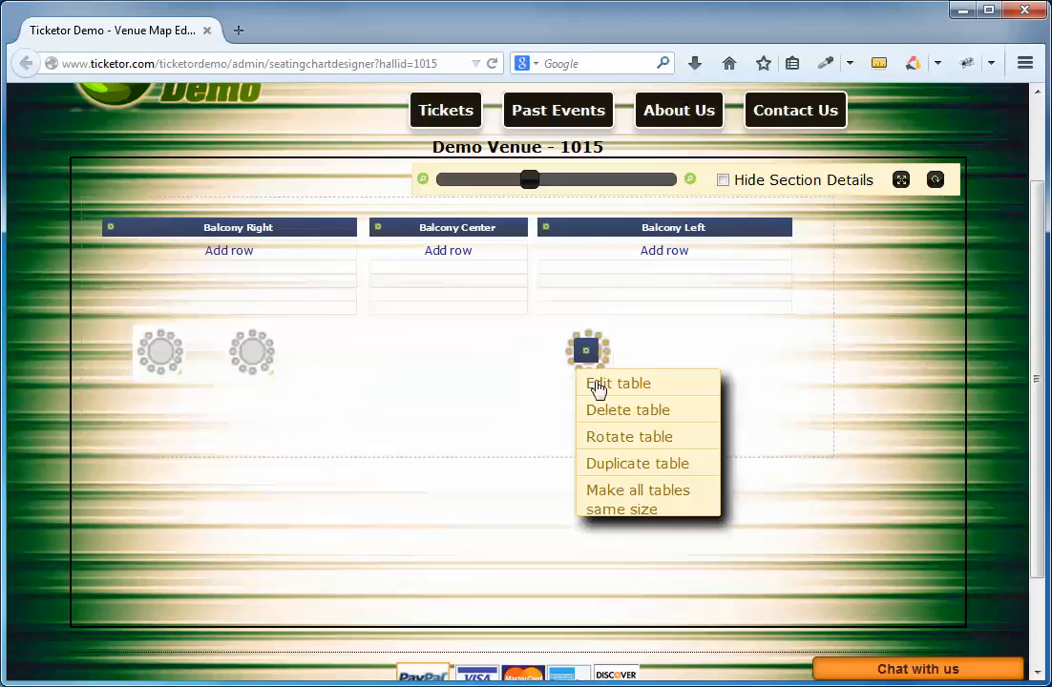
left_click(608, 465)
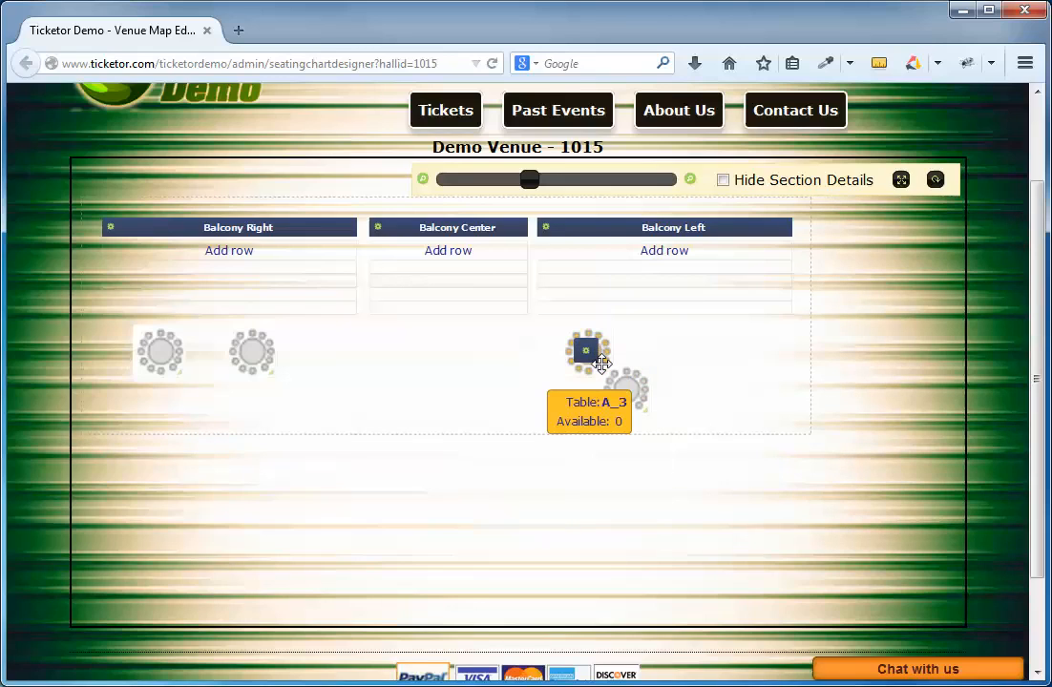
left_click_drag(625, 386, 679, 351)
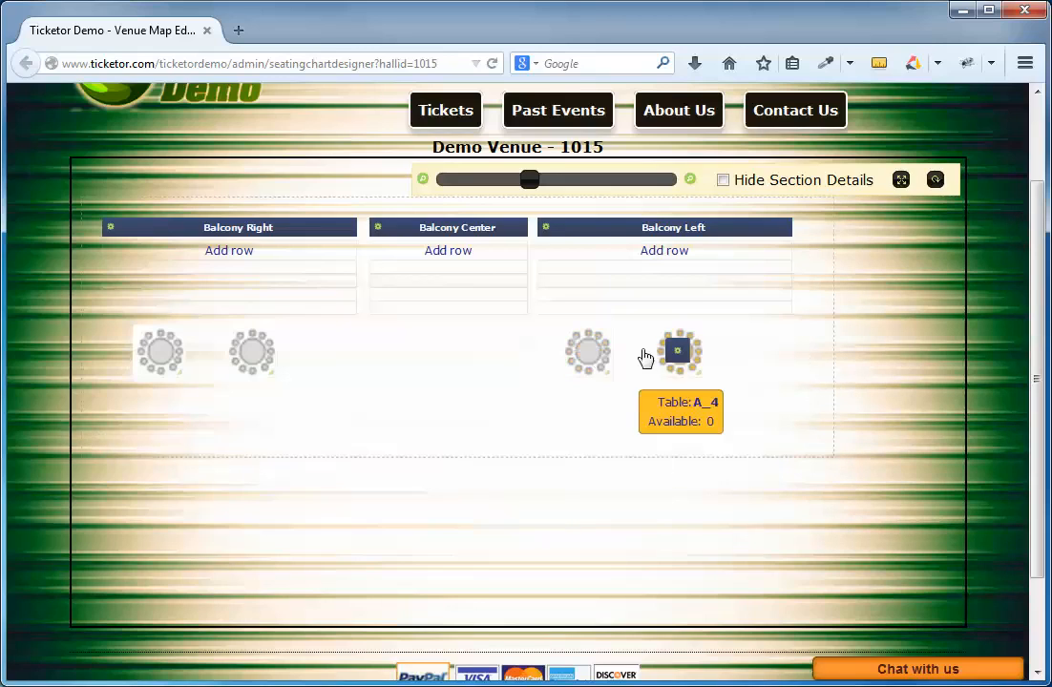
- Add a rectangular table named E with sale priority 2 and seats 1 to 40, and place it below Balcony Center
right_click(391, 345)
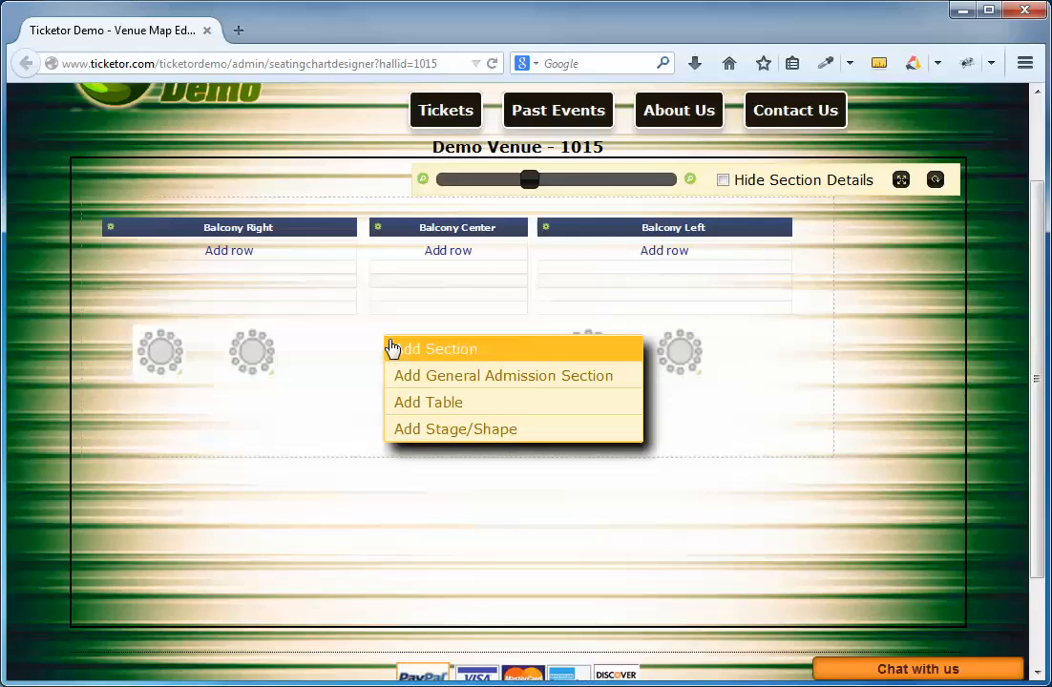
left_click(420, 402)
type("40")
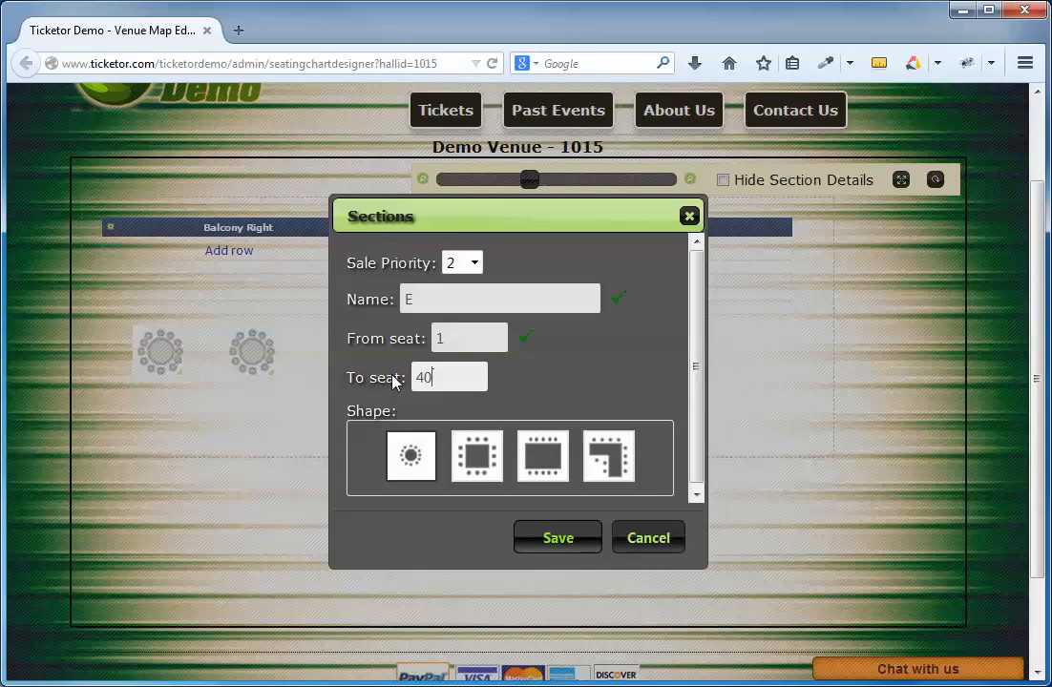
left_click(543, 453)
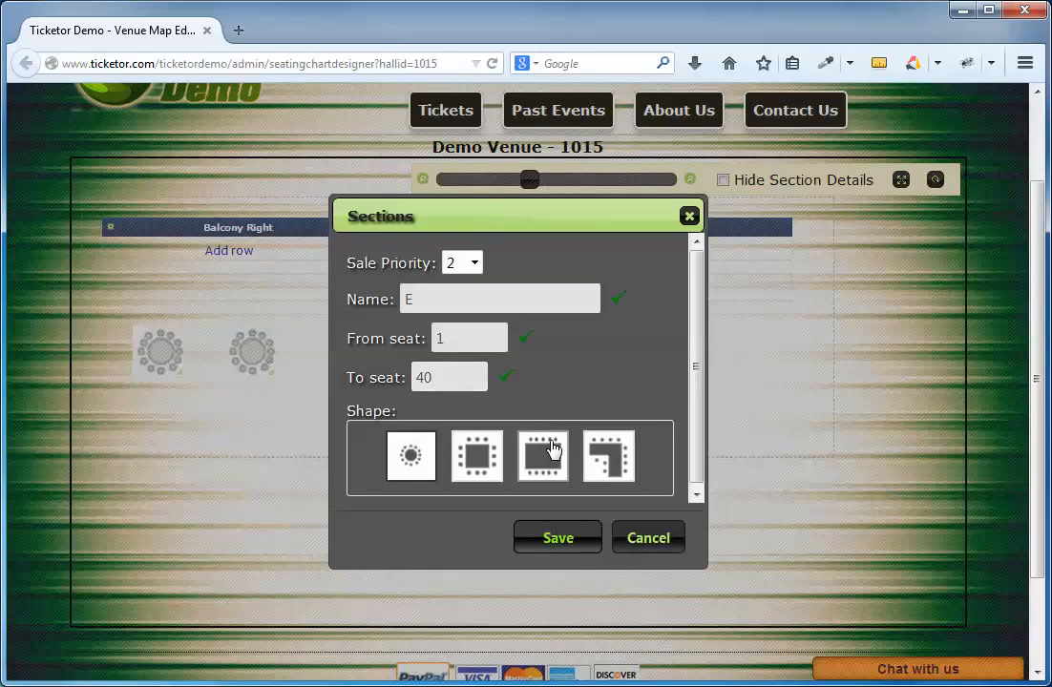
left_click(557, 539)
mouse_move(392, 346)
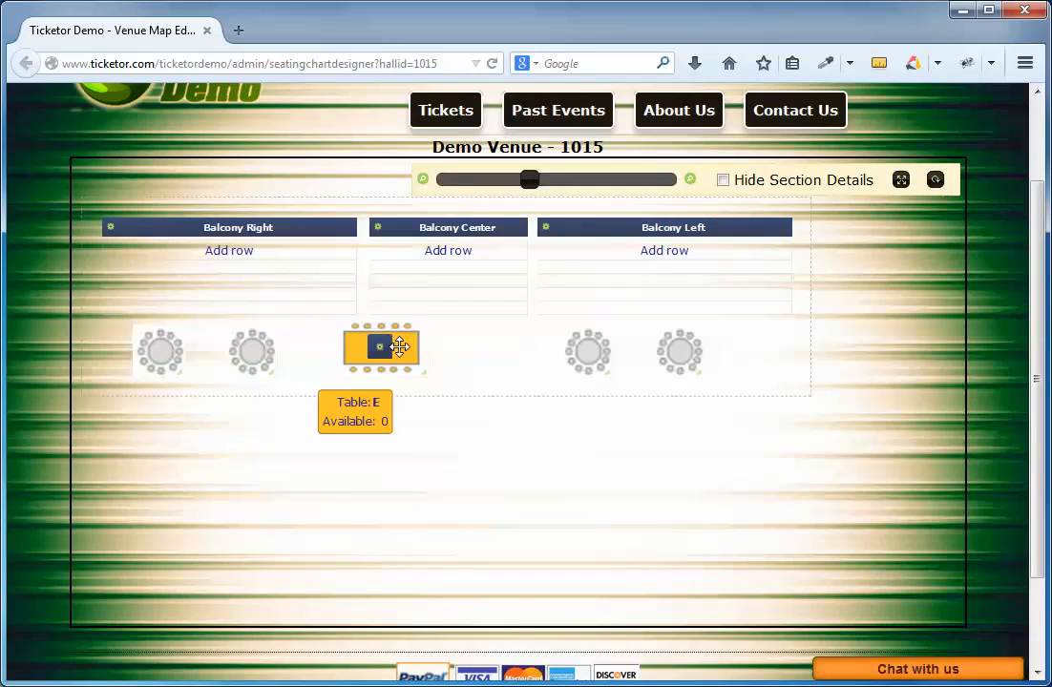
left_click_drag(413, 360, 448, 367)
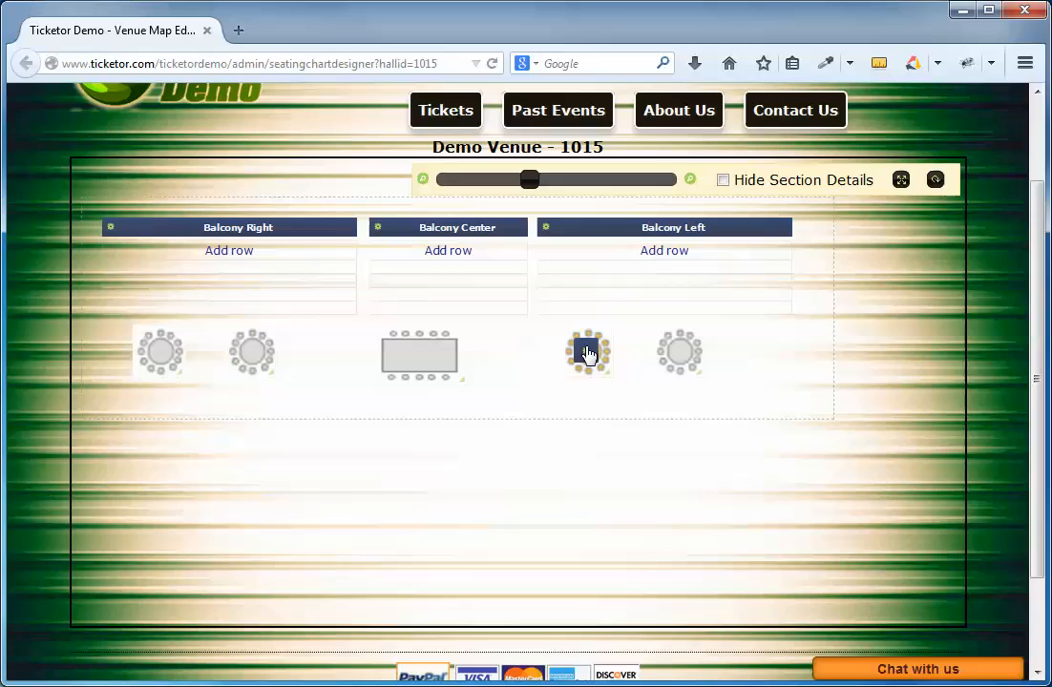
- Move the round tables on both sides closer to table E, keeping them in one line
left_click_drag(587, 355, 625, 348)
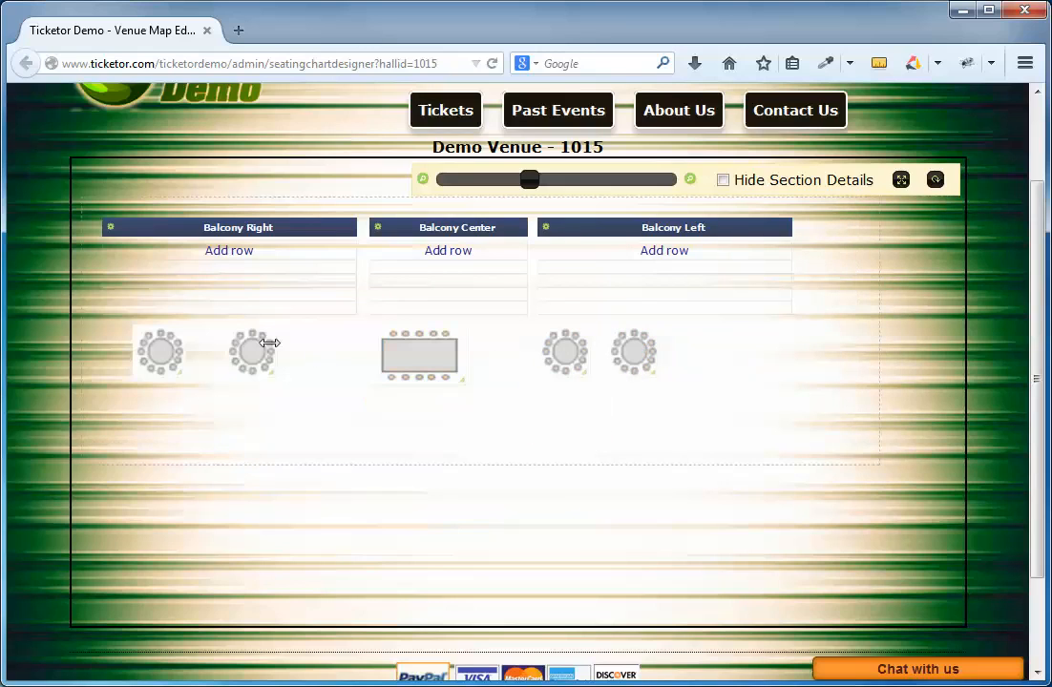
left_click_drag(264, 346, 312, 344)
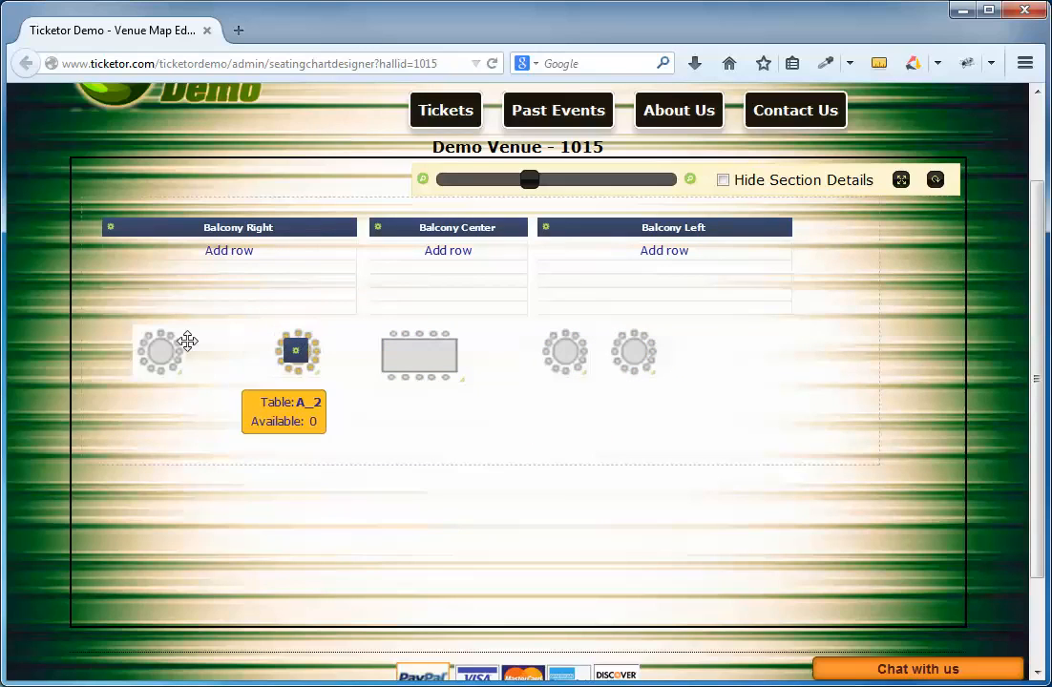
left_click_drag(177, 340, 232, 344)
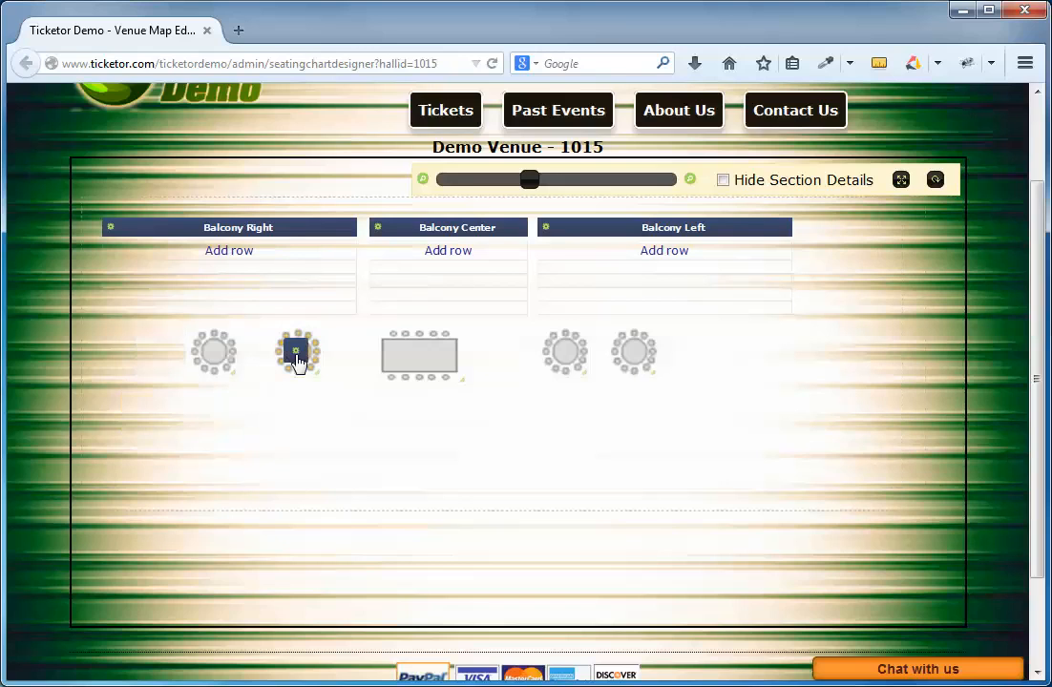
- Edit table A_2 below Balcony Right and save its settings
left_click(296, 354)
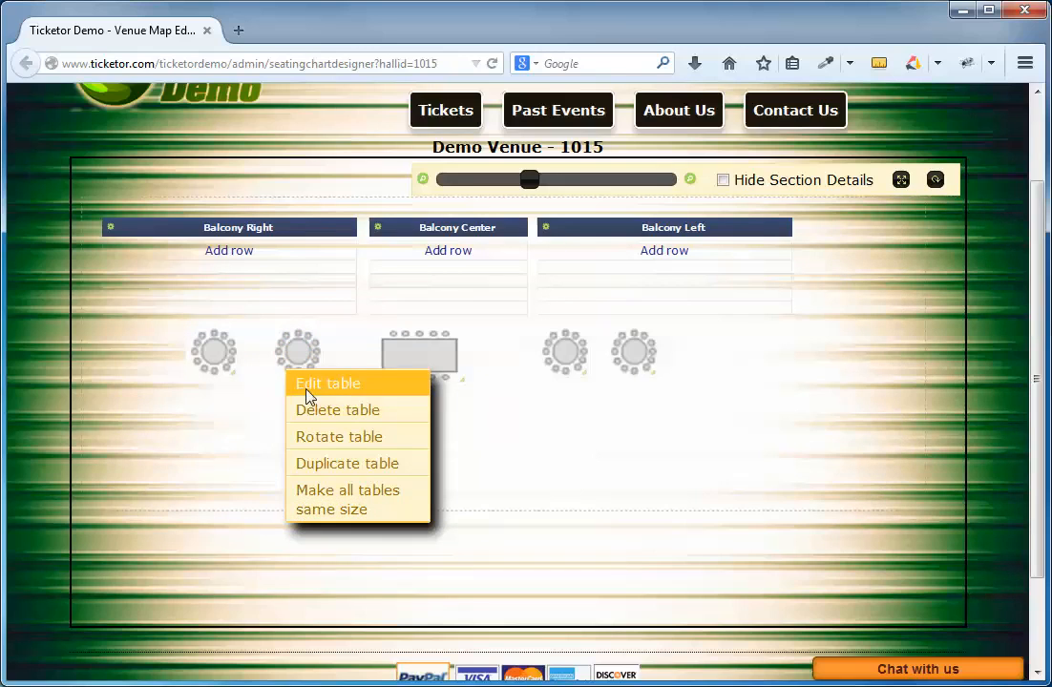
left_click(308, 391)
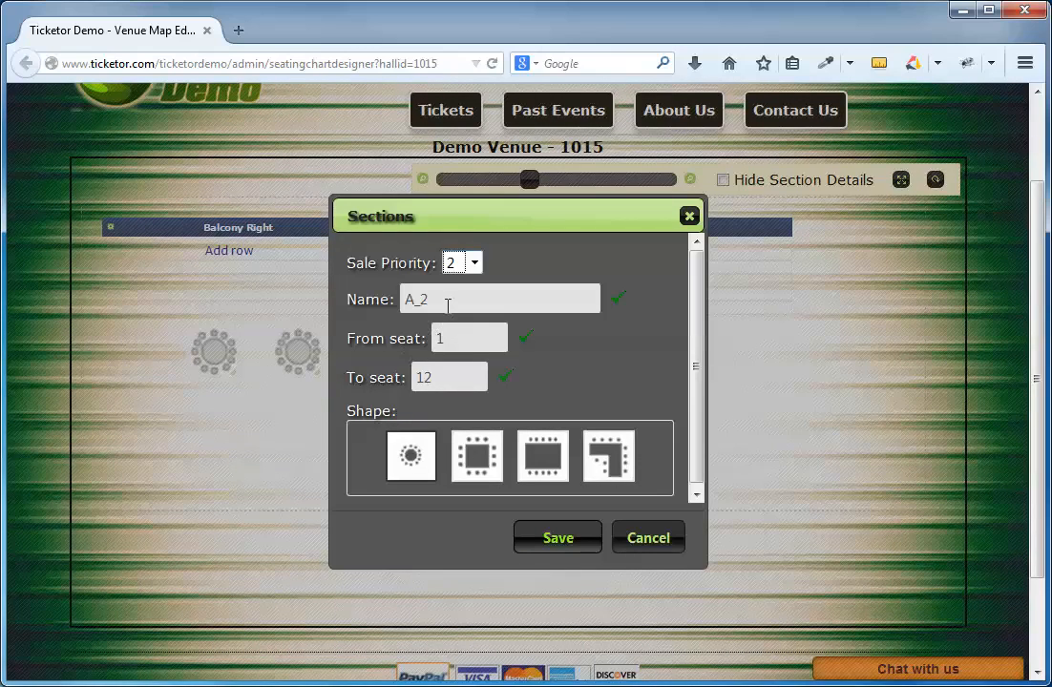
left_click(568, 525)
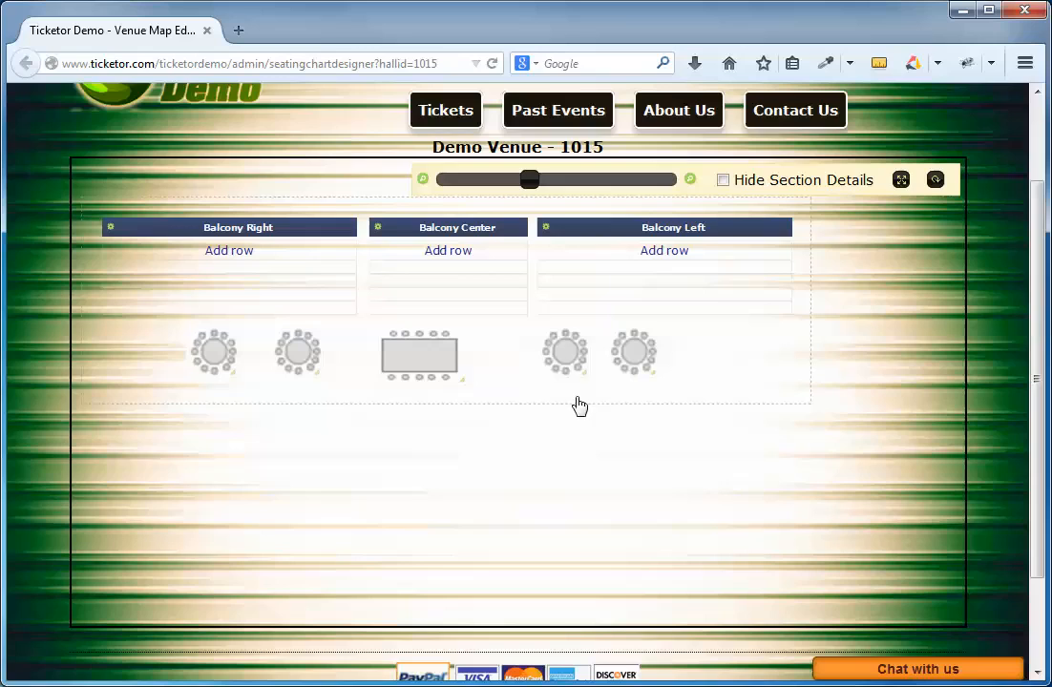
- Edit the round table below Balcony Left that is nearest to table E and save its settings
left_click(565, 353)
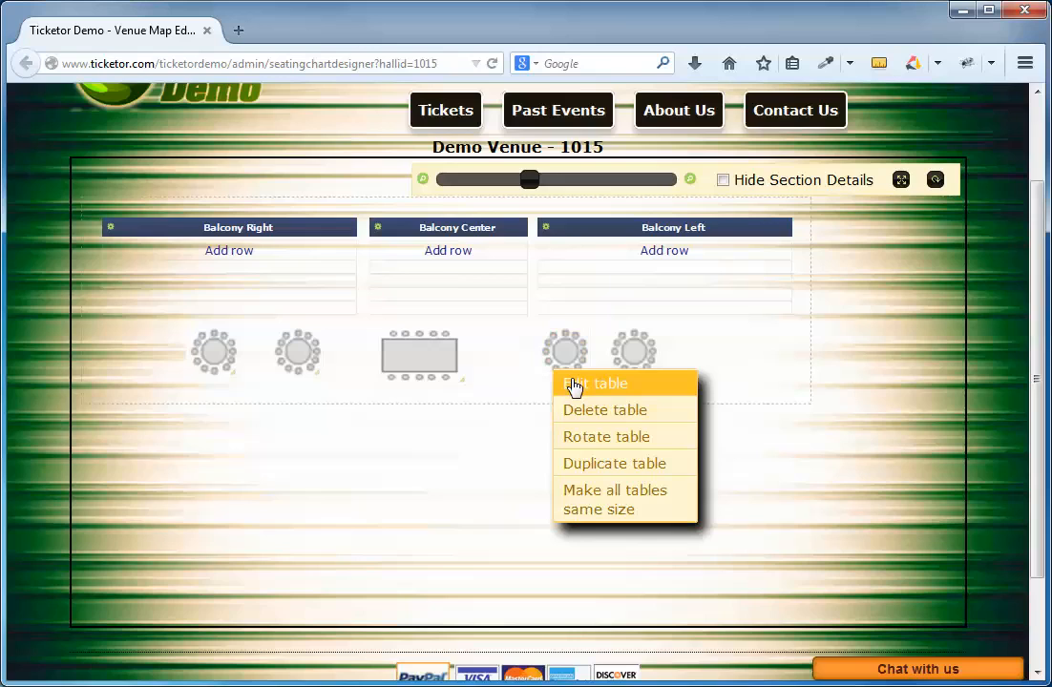
left_click(574, 385)
left_click(572, 537)
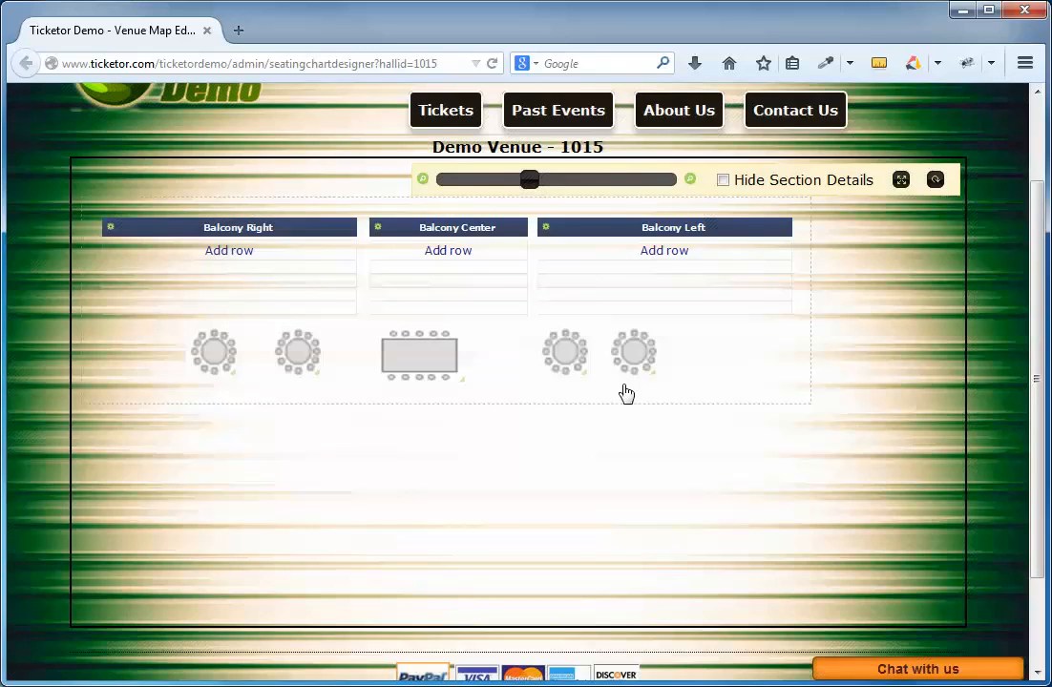
- Rename the outer round table below Balcony Left as D and save it
mouse_move(632, 359)
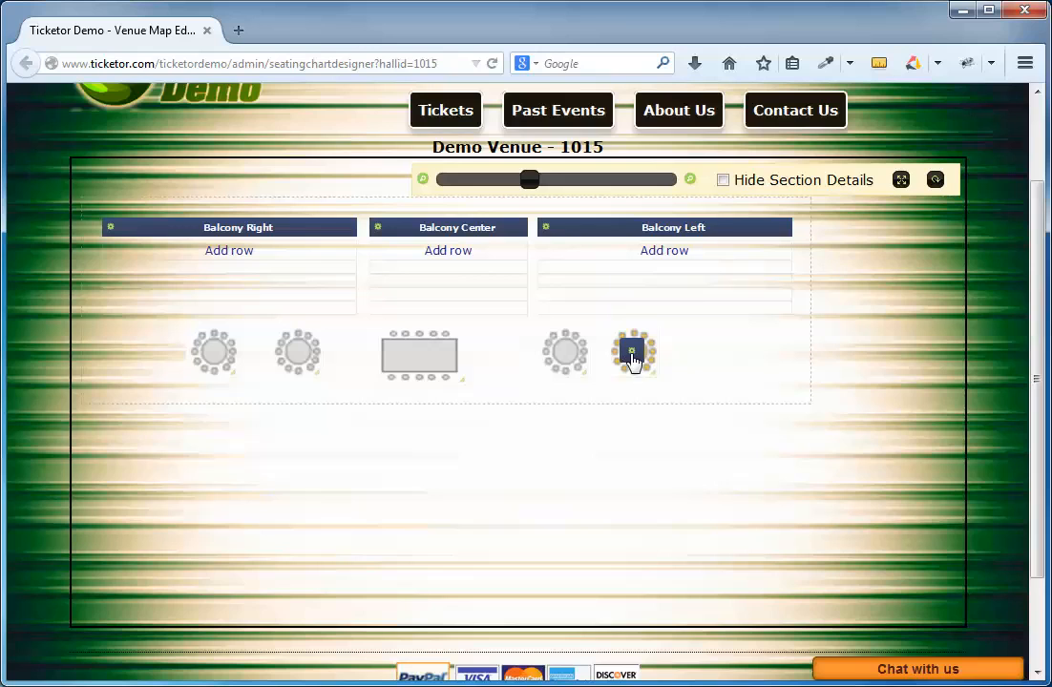
left_click(632, 357)
type("D")
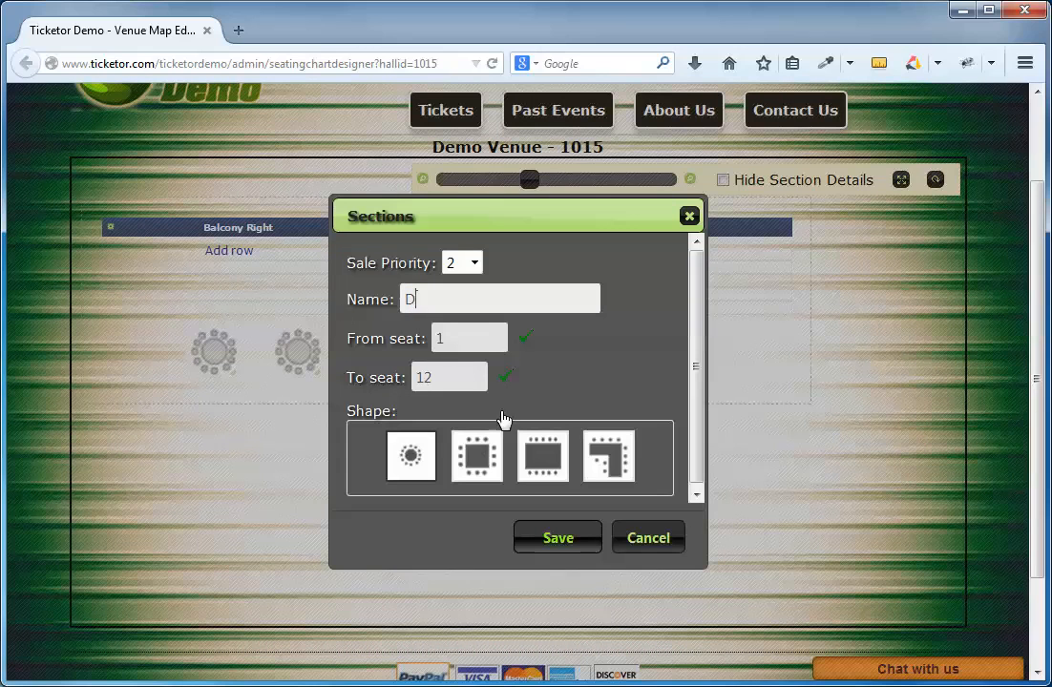
left_click(542, 540)
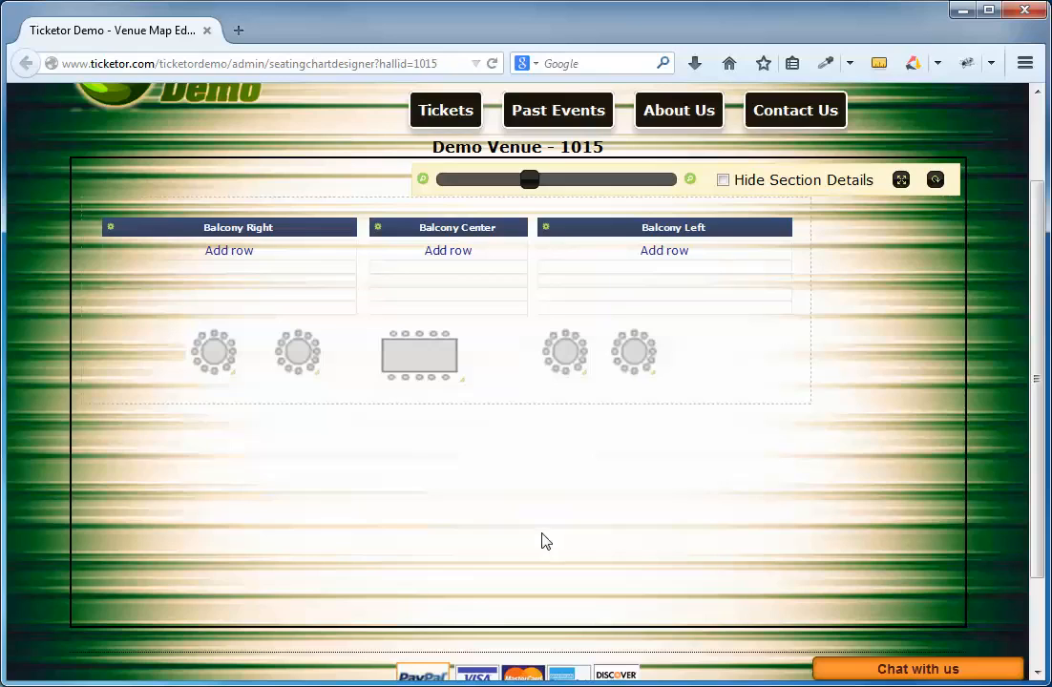
- Add a rounded rectangular general admission section named Standing with sale priority 5 and maximum capacity 200, and place it widened below the tables
right_click(338, 401)
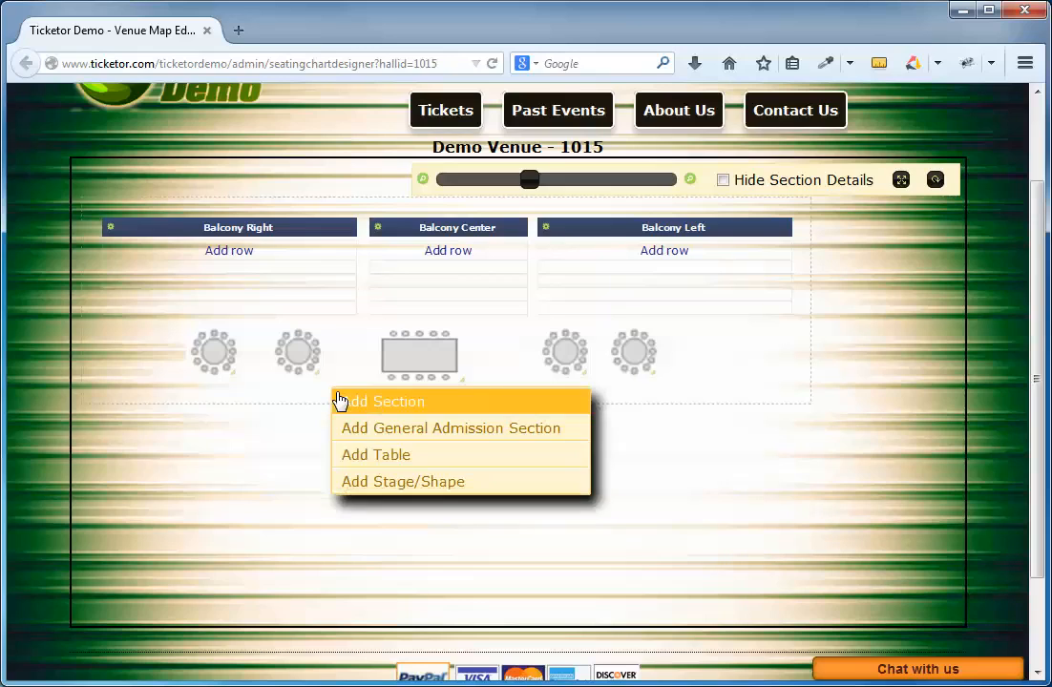
left_click(369, 432)
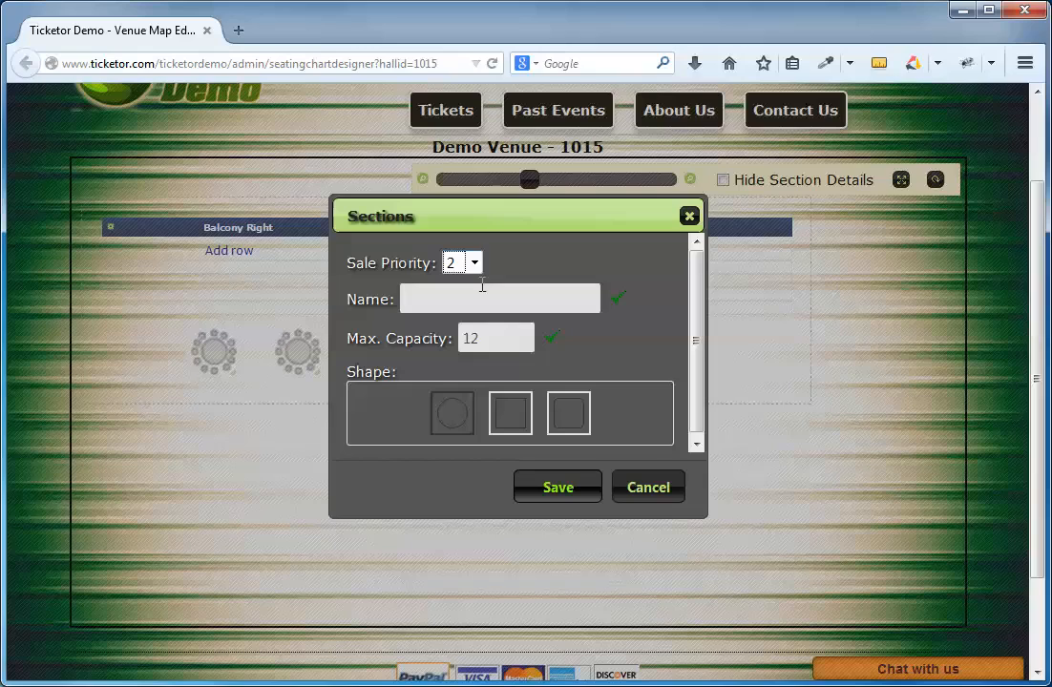
key("5")
left_click(461, 301)
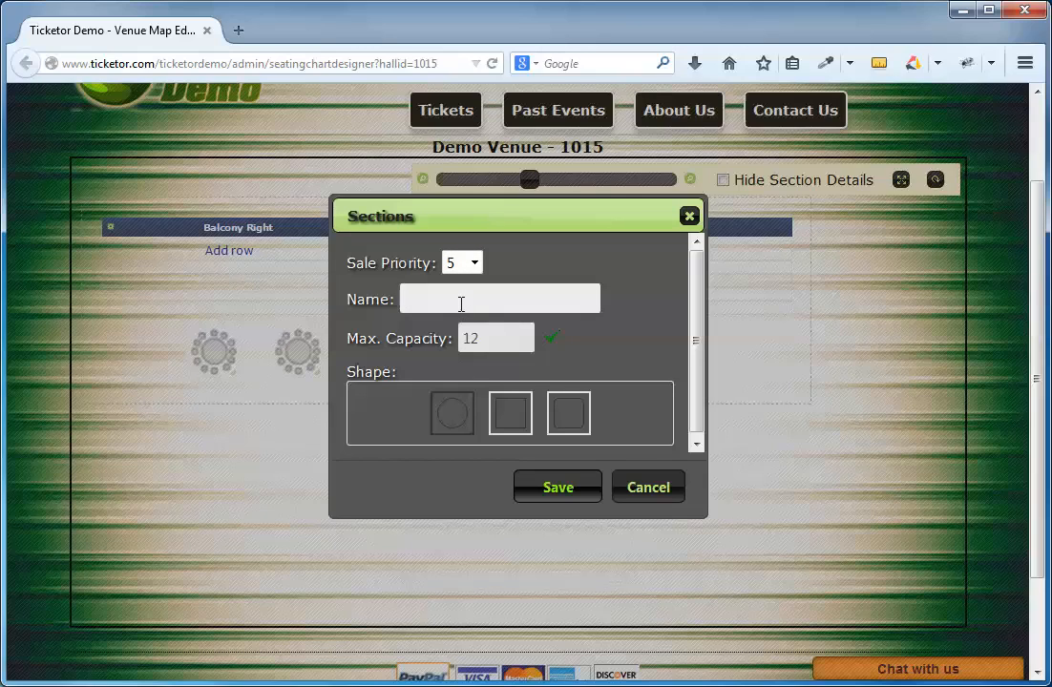
type("Standing")
key("Tab")
type("200")
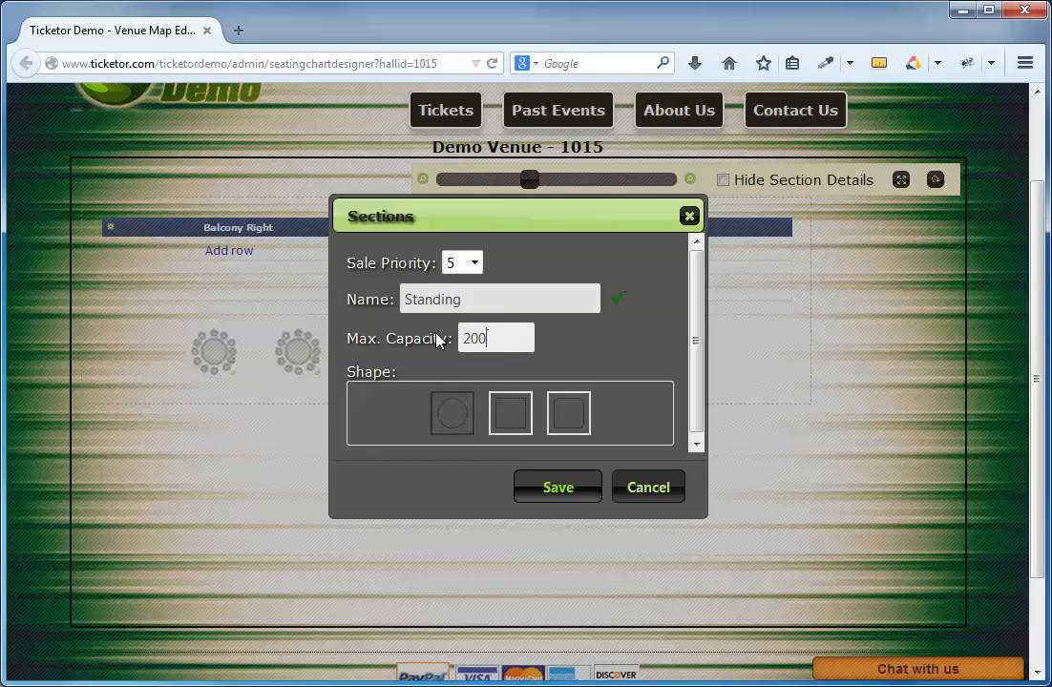
left_click(568, 412)
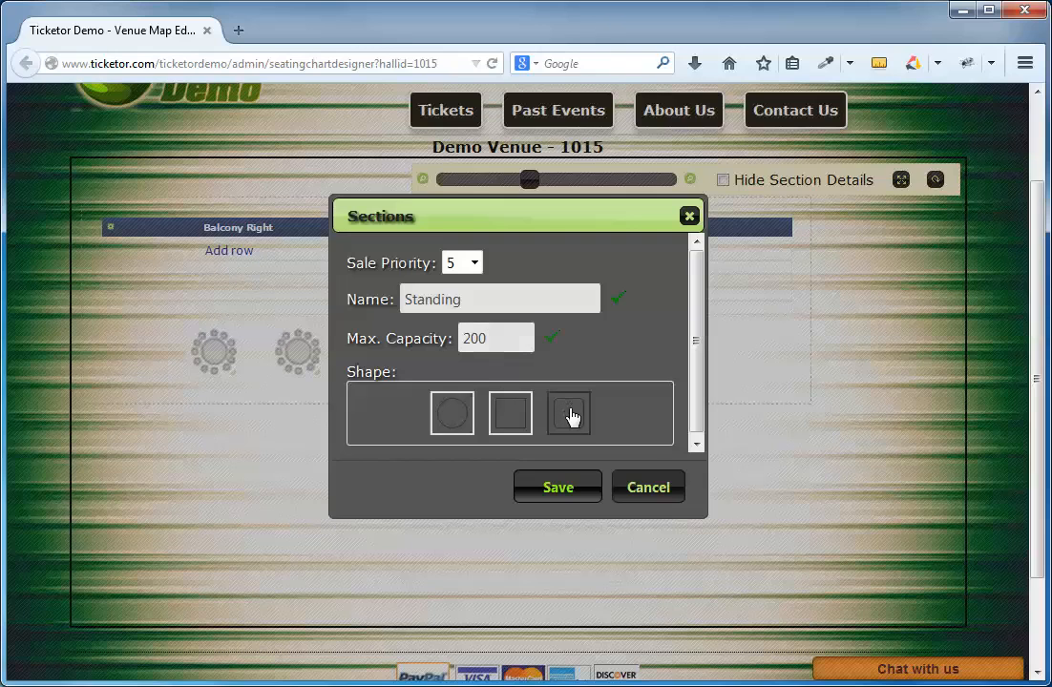
left_click(561, 489)
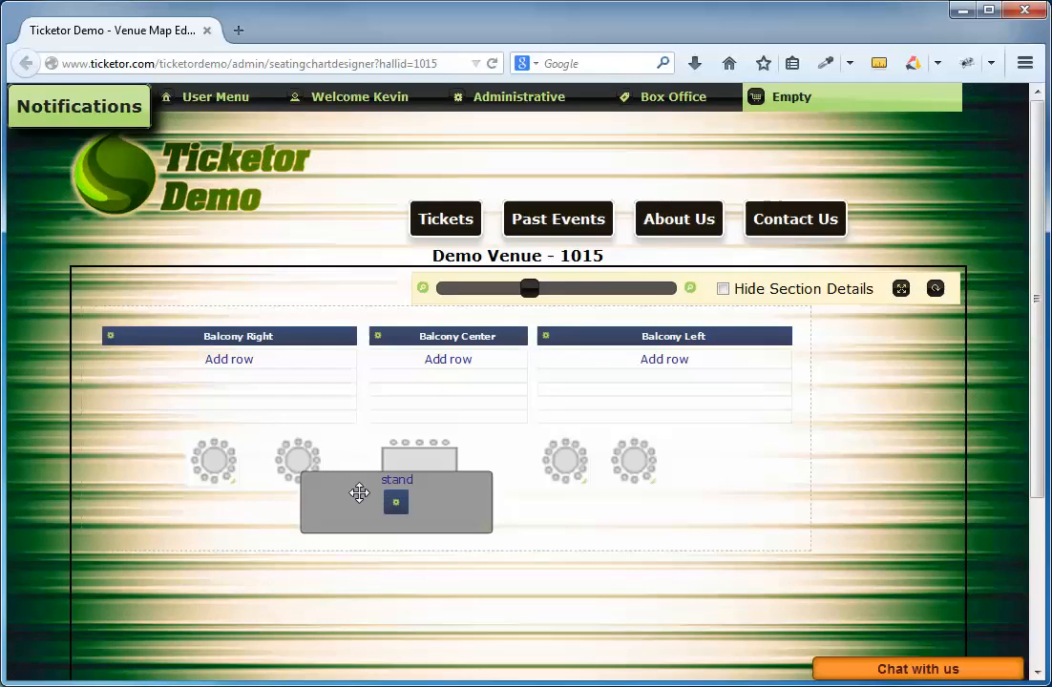
left_click_drag(357, 491, 304, 540)
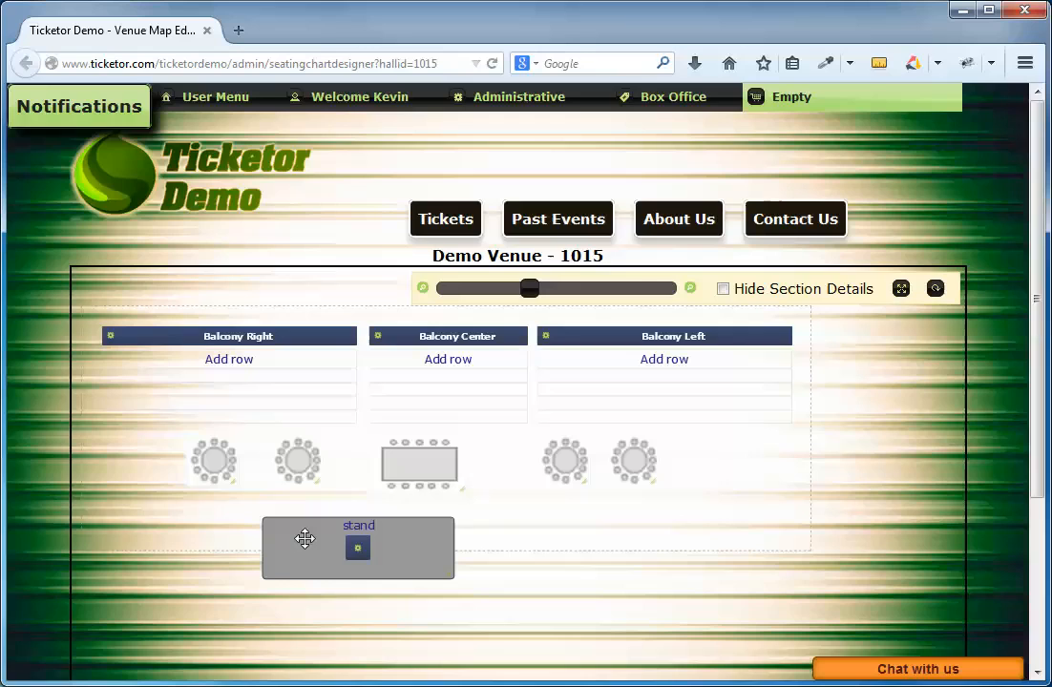
left_click_drag(665, 572, 685, 580)
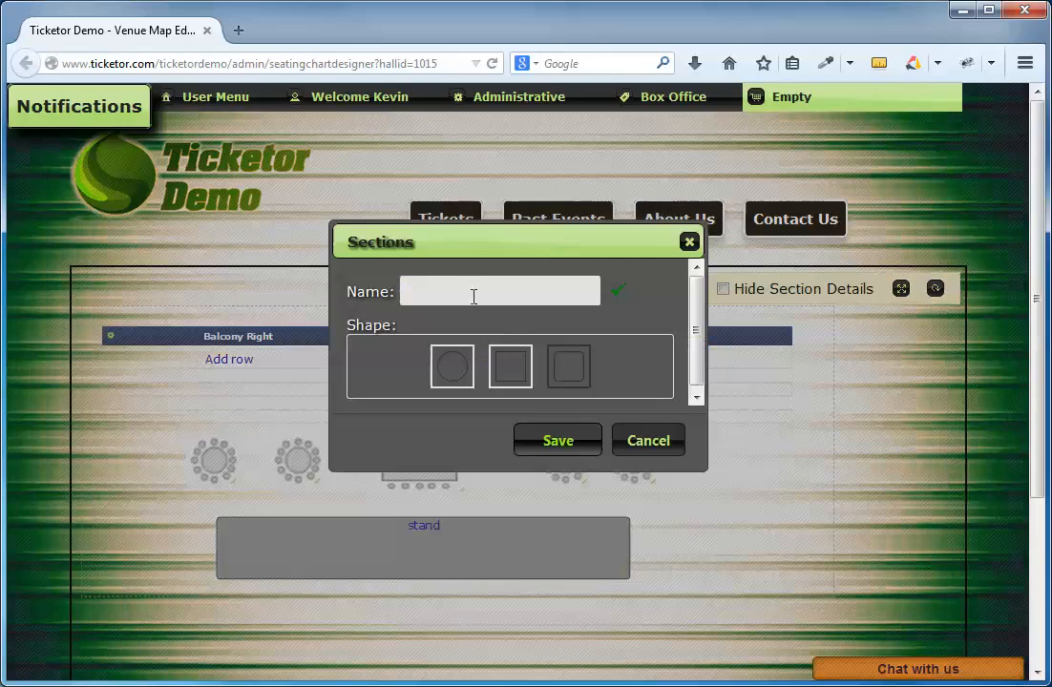
- Add a rectangular shape named Stage and center it below the standing section
type("Stage")
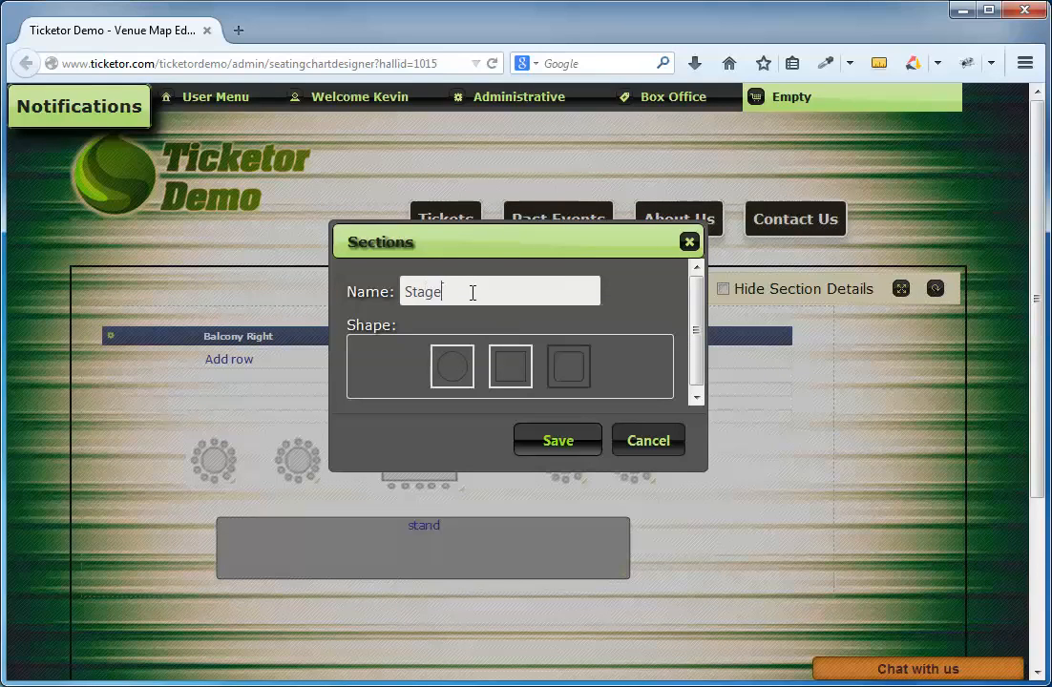
left_click(510, 367)
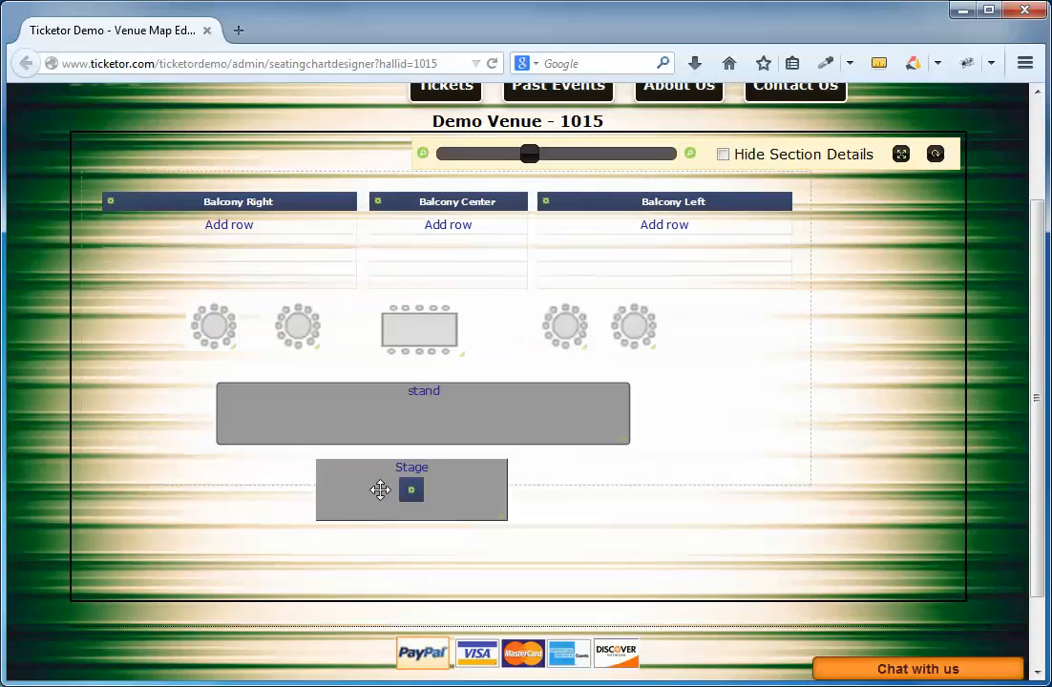
left_click_drag(380, 491, 387, 491)
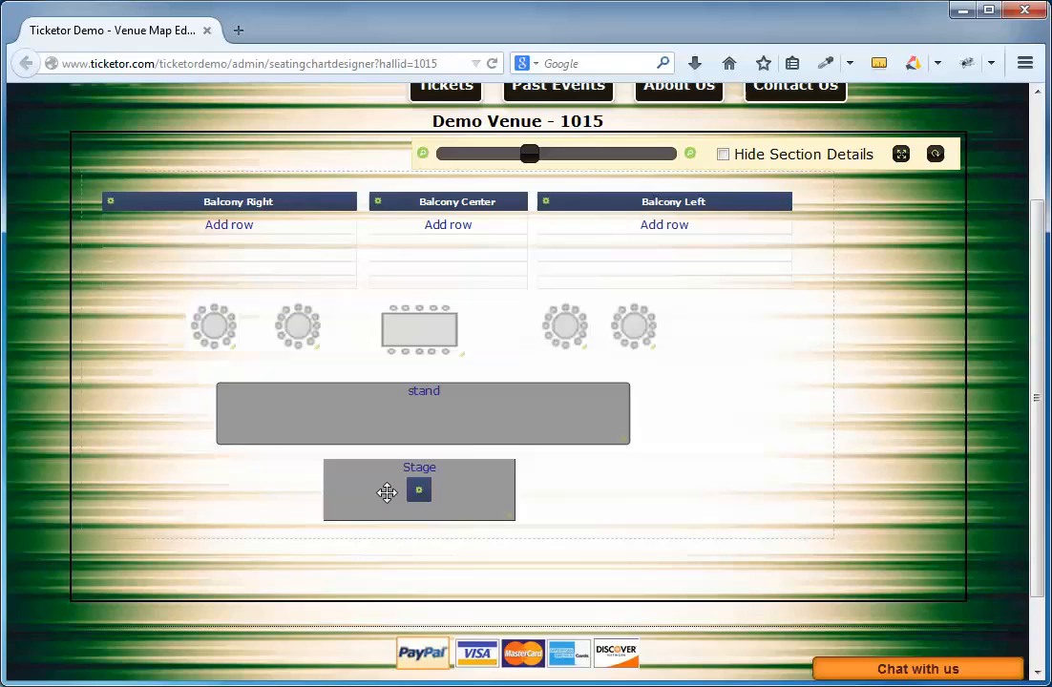
- Add a rectangular shape named Bar near the round tables below Balcony Left and shrink it to a narrow strip
right_click(684, 404)
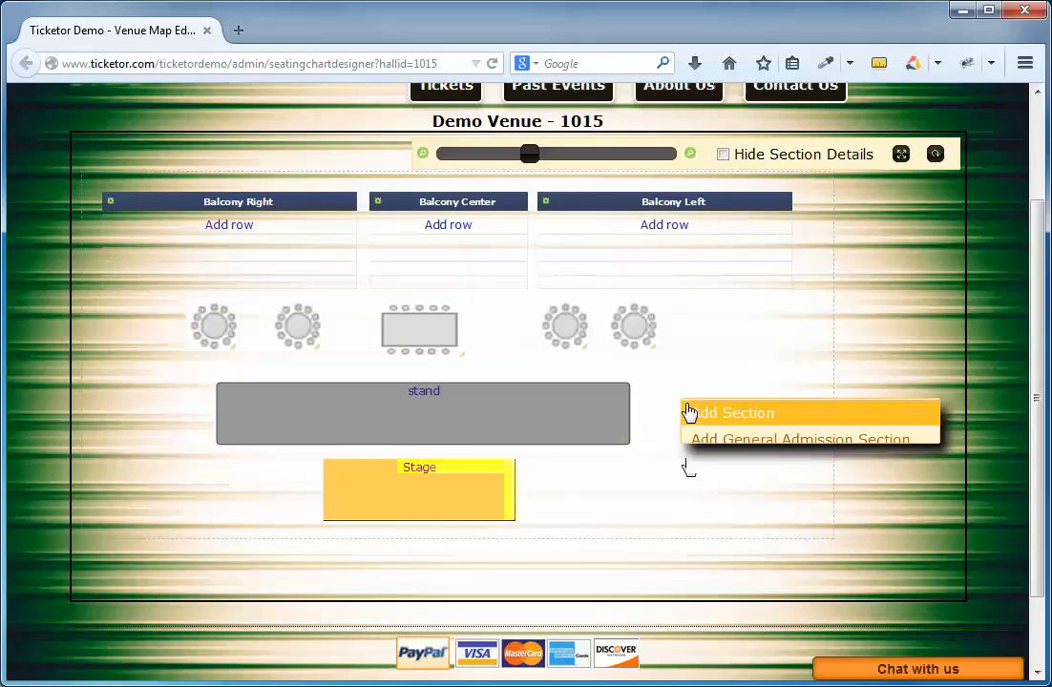
left_click(717, 495)
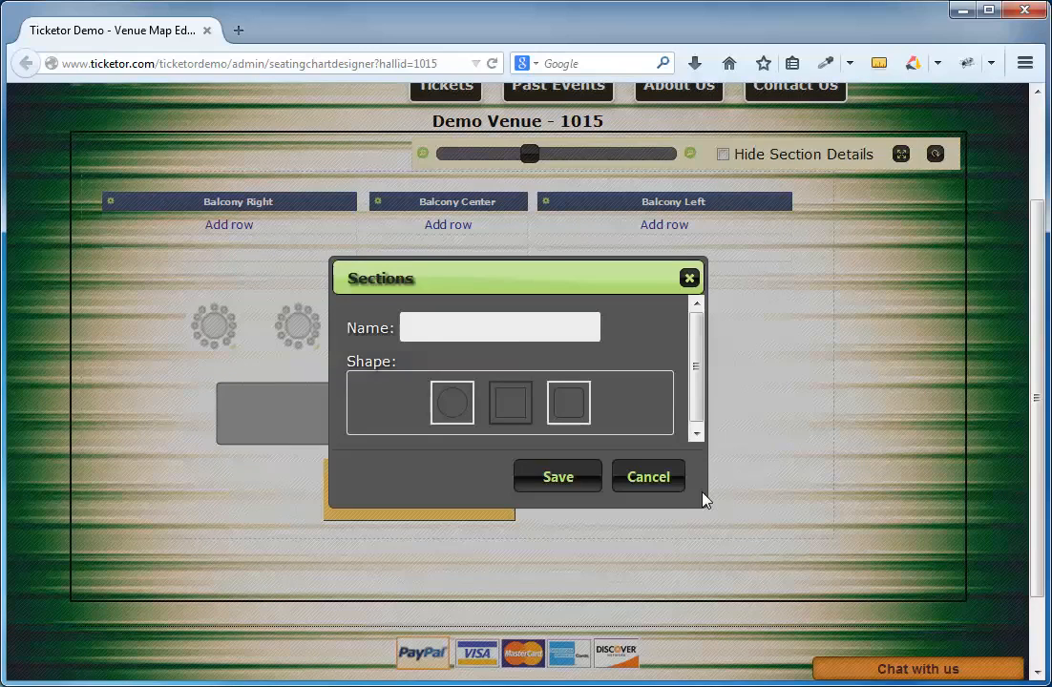
type("Bar")
left_click(558, 477)
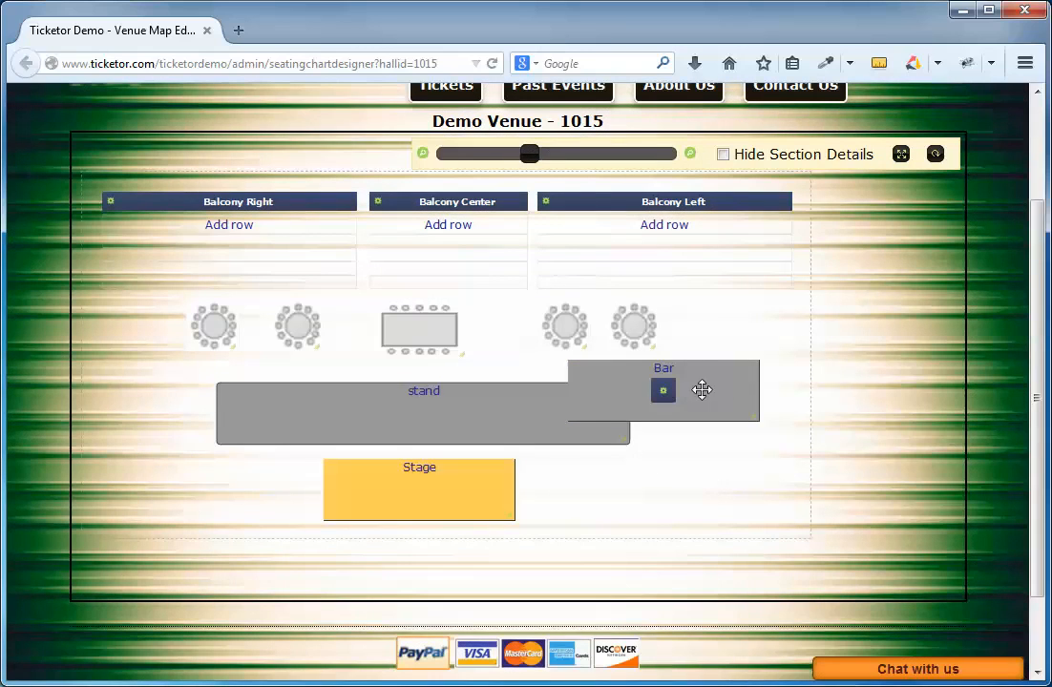
left_click_drag(702, 389, 736, 404)
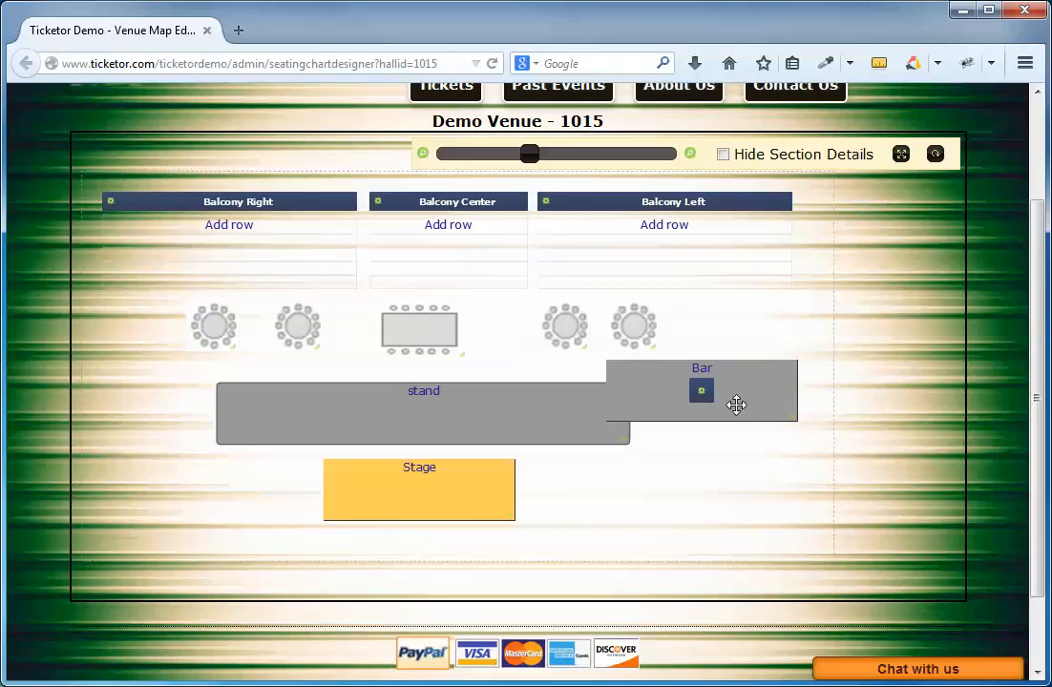
left_click_drag(794, 417, 780, 387)
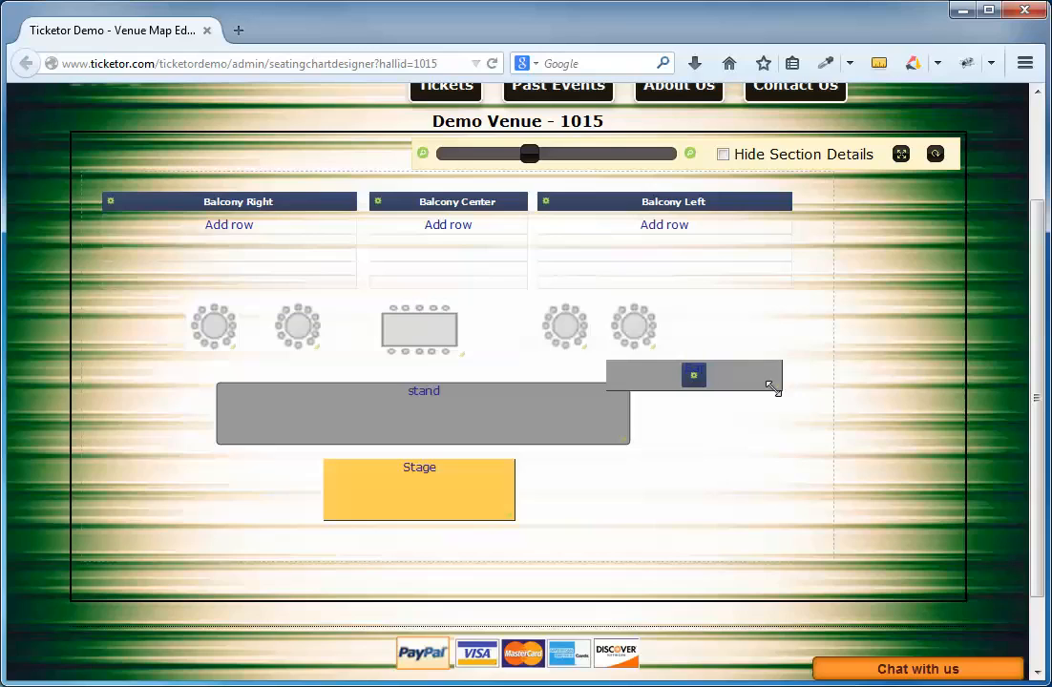
- Rotate the Bar shape to stand vertically and move it beside the standing section, clear of the tables
left_click(693, 381)
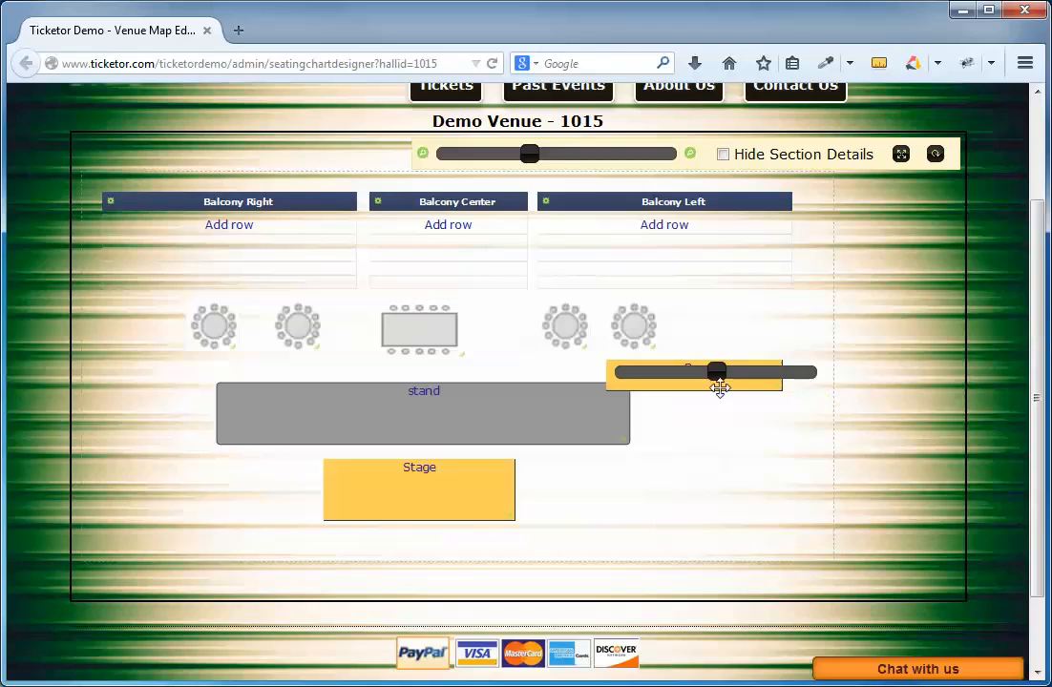
left_click_drag(720, 376, 764, 379)
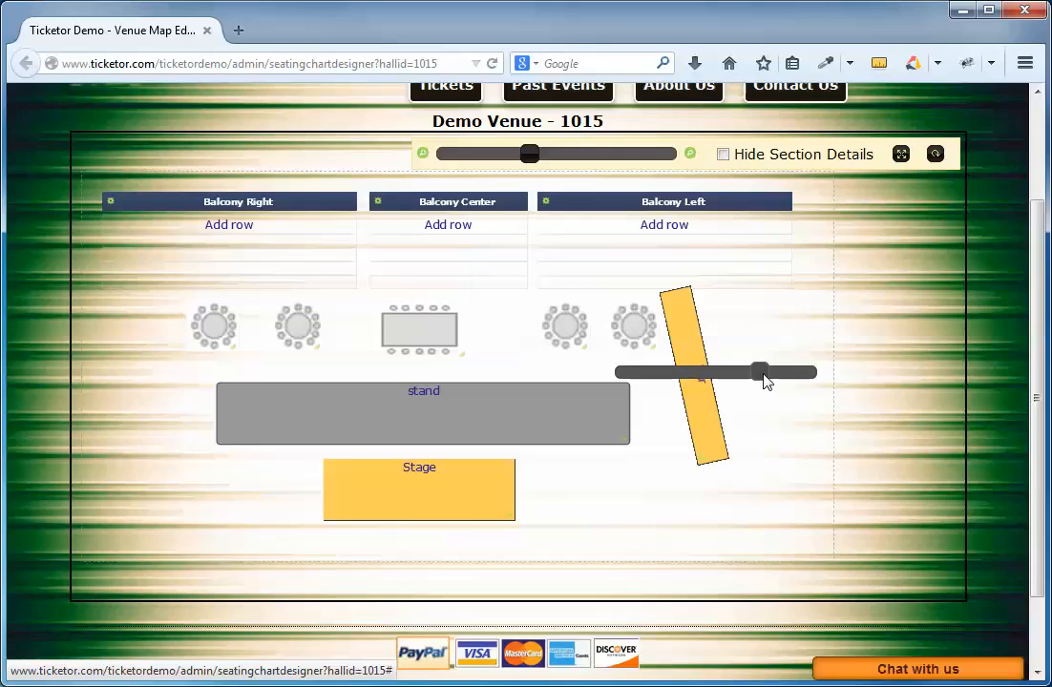
left_click_drag(764, 379, 769, 379)
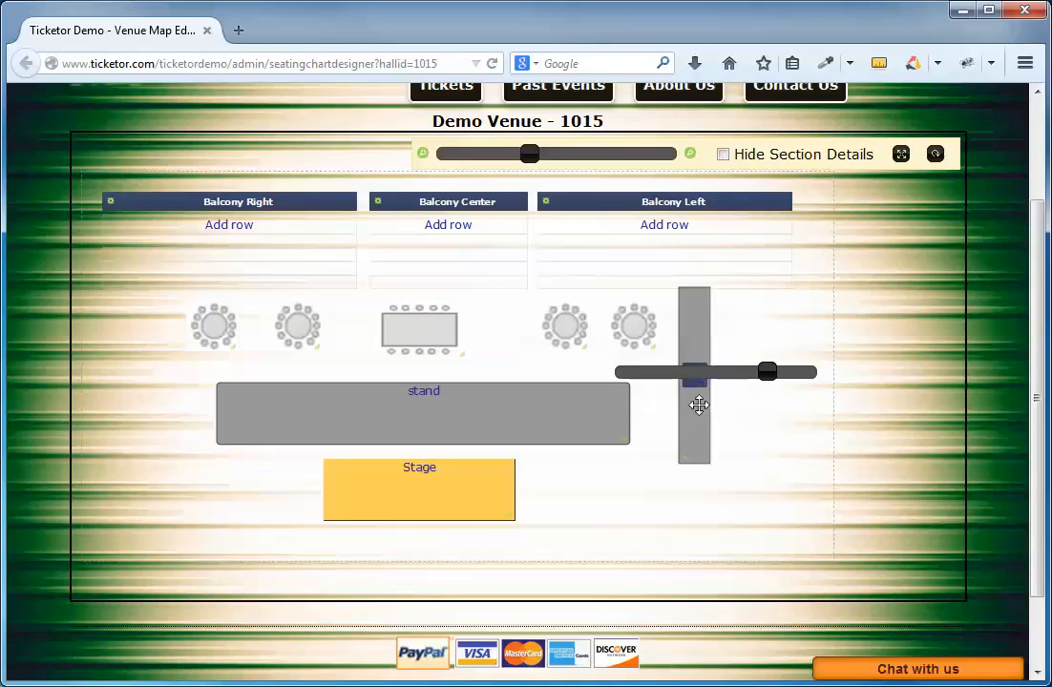
left_click_drag(697, 404, 685, 523)
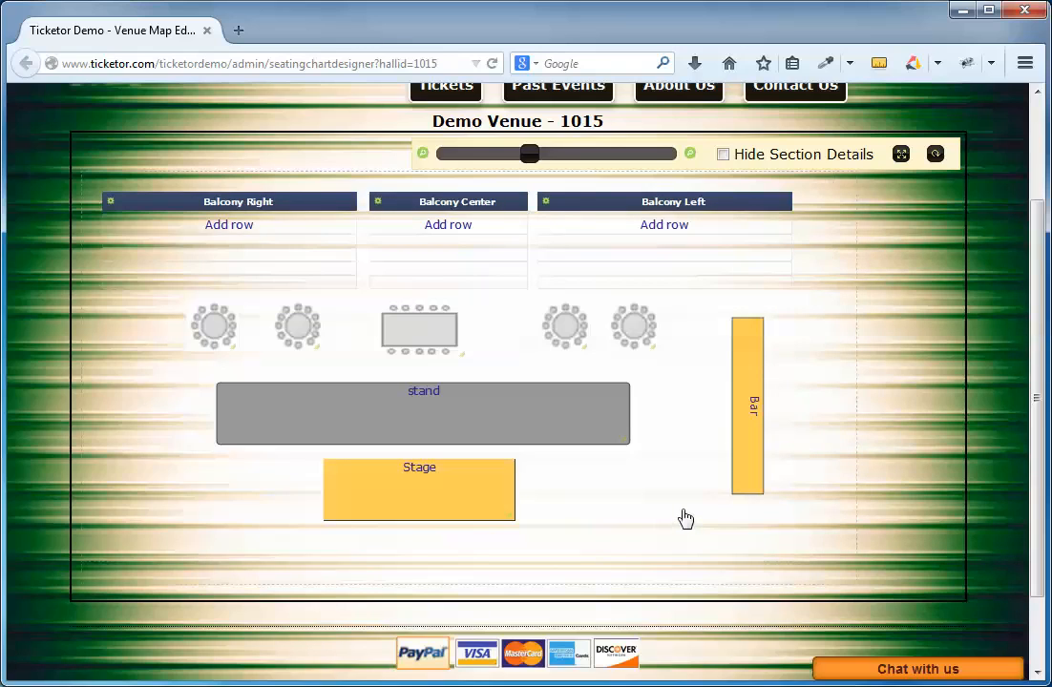
- Rotate the Balcony Right section slightly counterclockwise
left_click(112, 210)
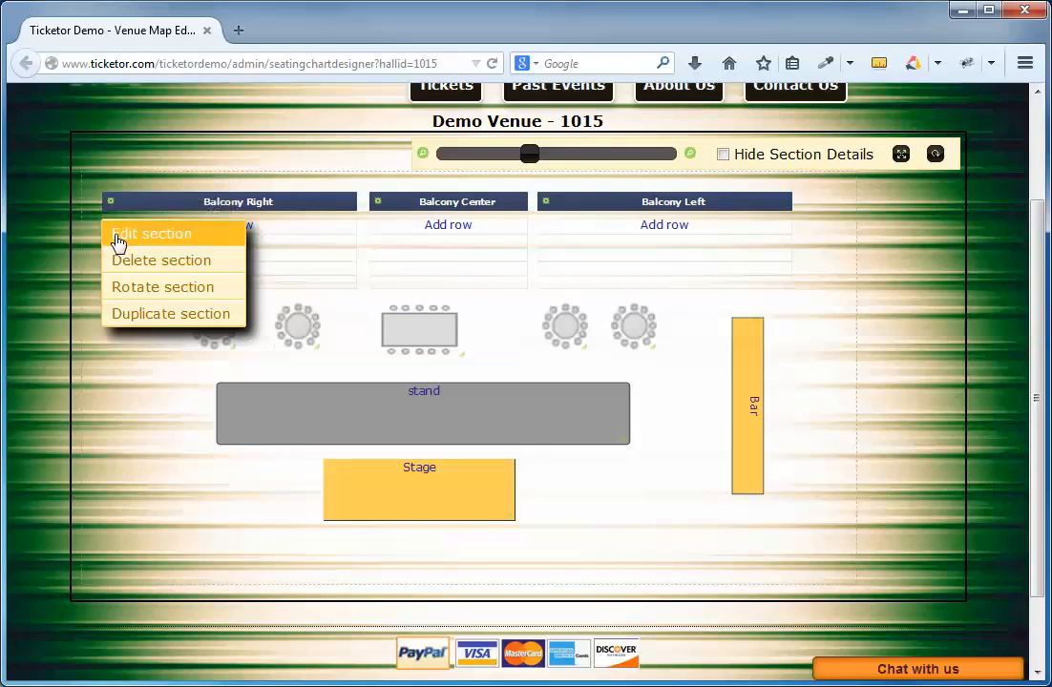
left_click(141, 284)
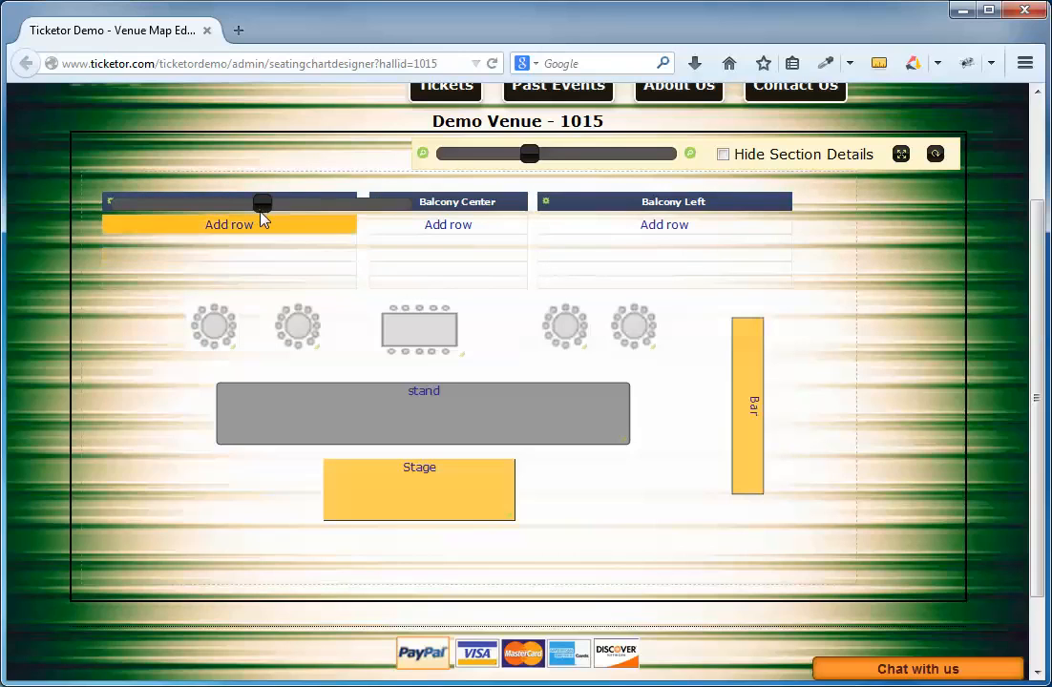
left_click_drag(264, 209, 256, 212)
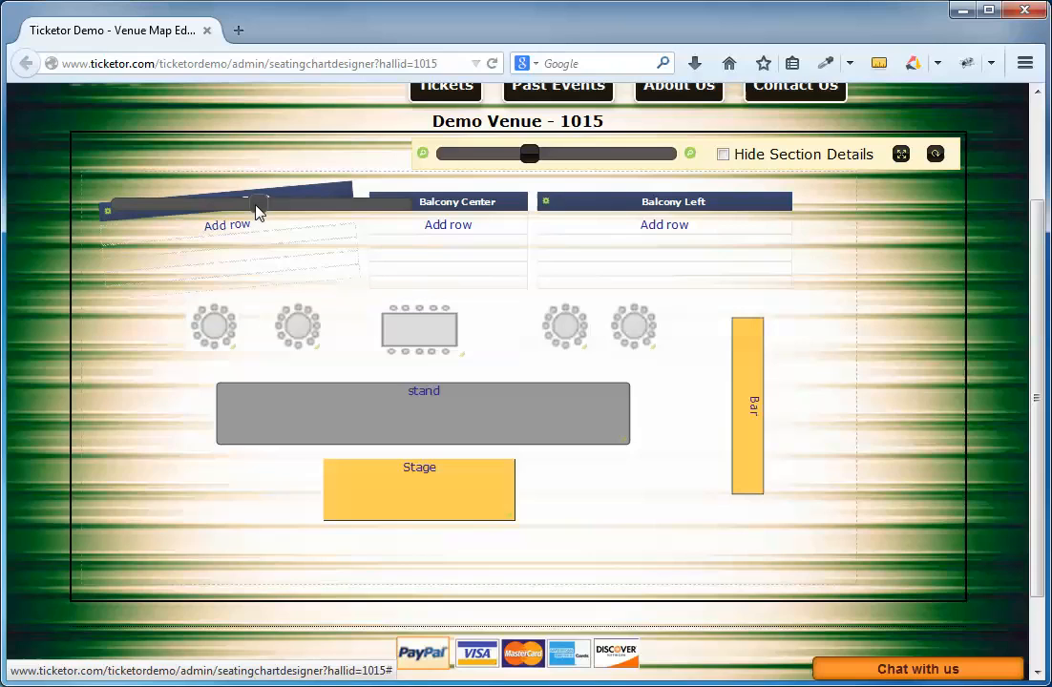
- Rotate the Balcony Left section slightly clockwise so it angles opposite to Balcony Right
left_click(545, 202)
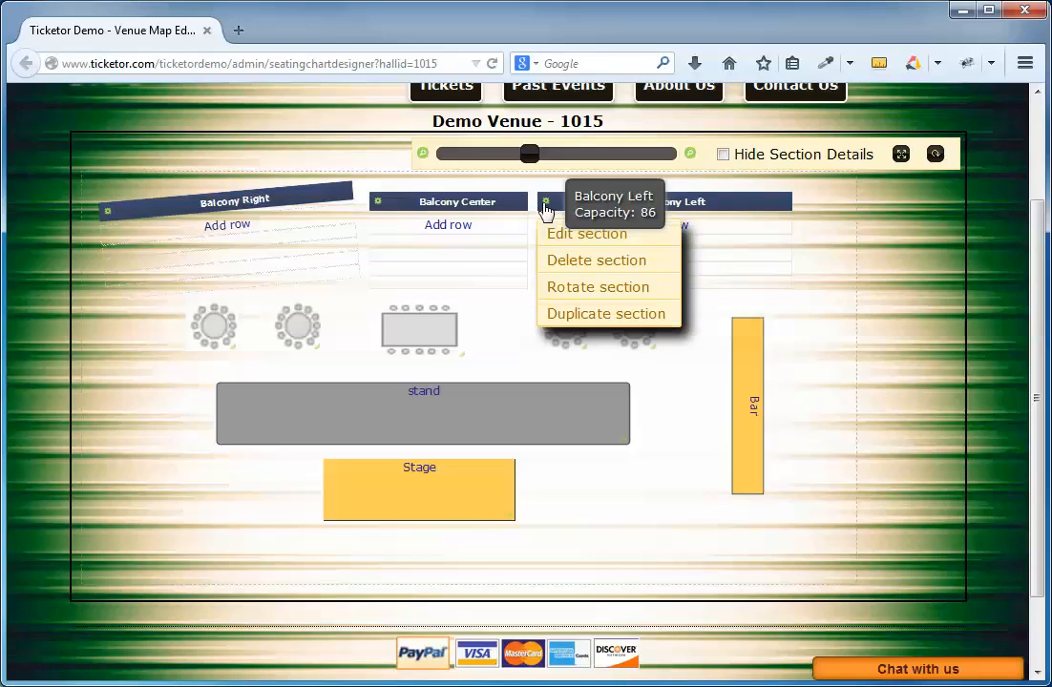
left_click(562, 302)
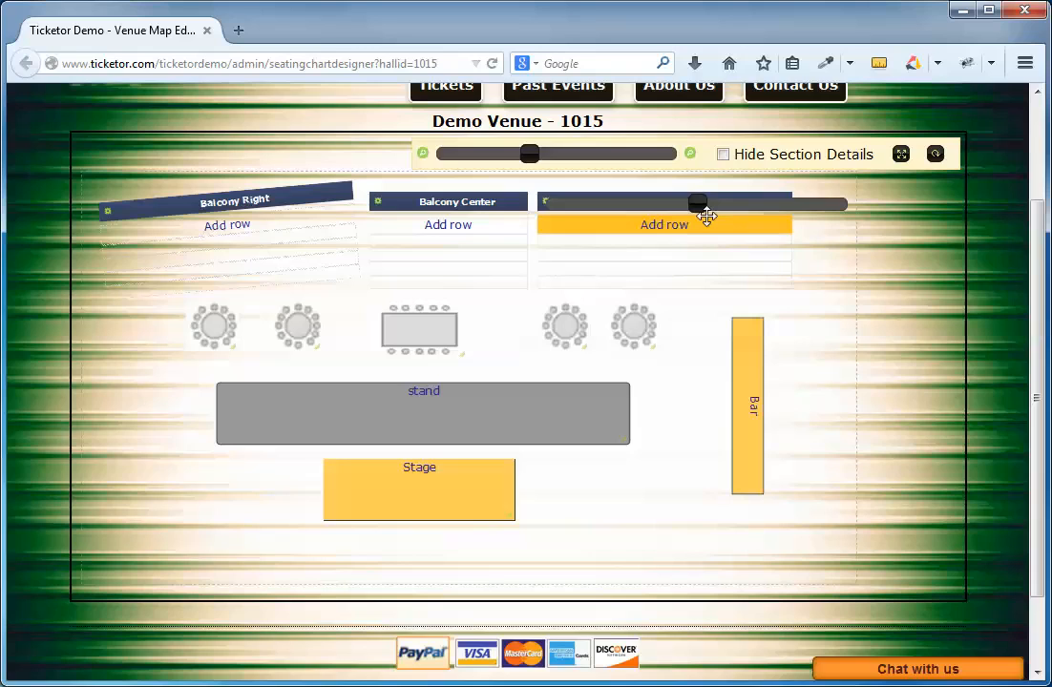
left_click_drag(706, 216, 712, 213)
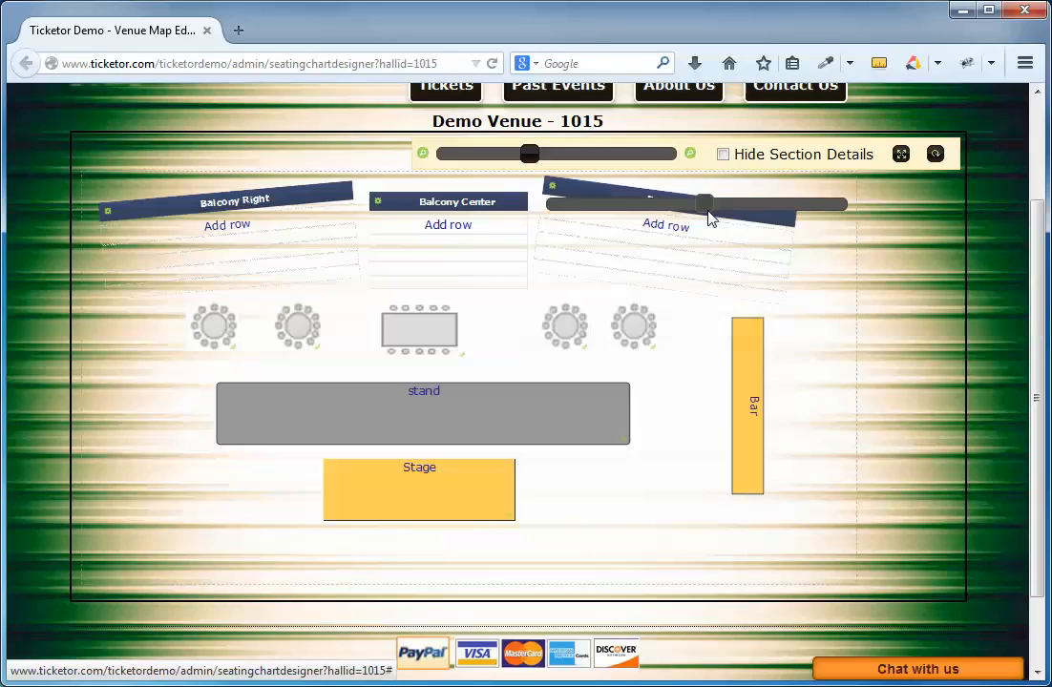
- Enlarge the seating chart slightly and review the complete layout from the balconies to the stage
right_click(828, 282)
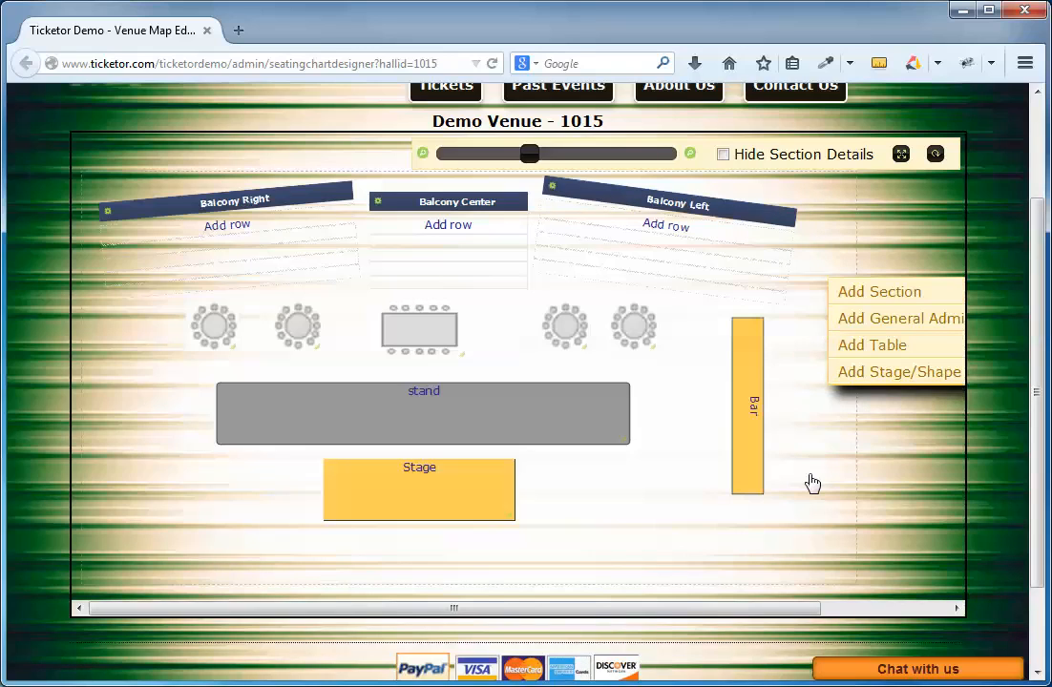
mouse_move(531, 158)
left_mouse_down()
mouse_move(550, 164)
mouse_move(540, 162)
left_mouse_up()
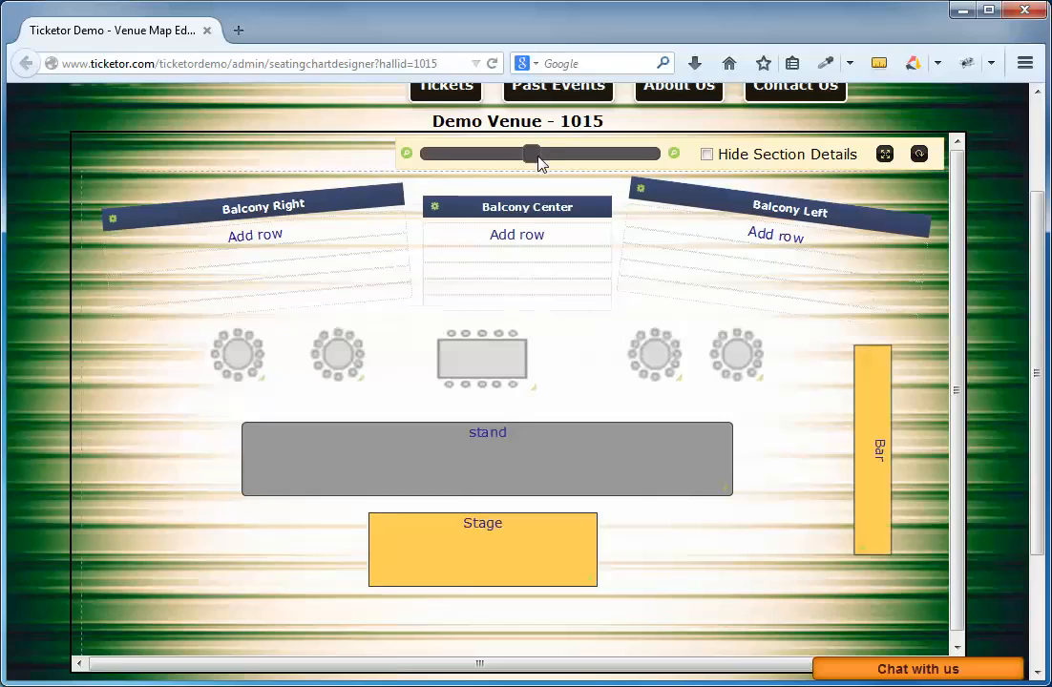
left_click_drag(539, 163, 542, 169)
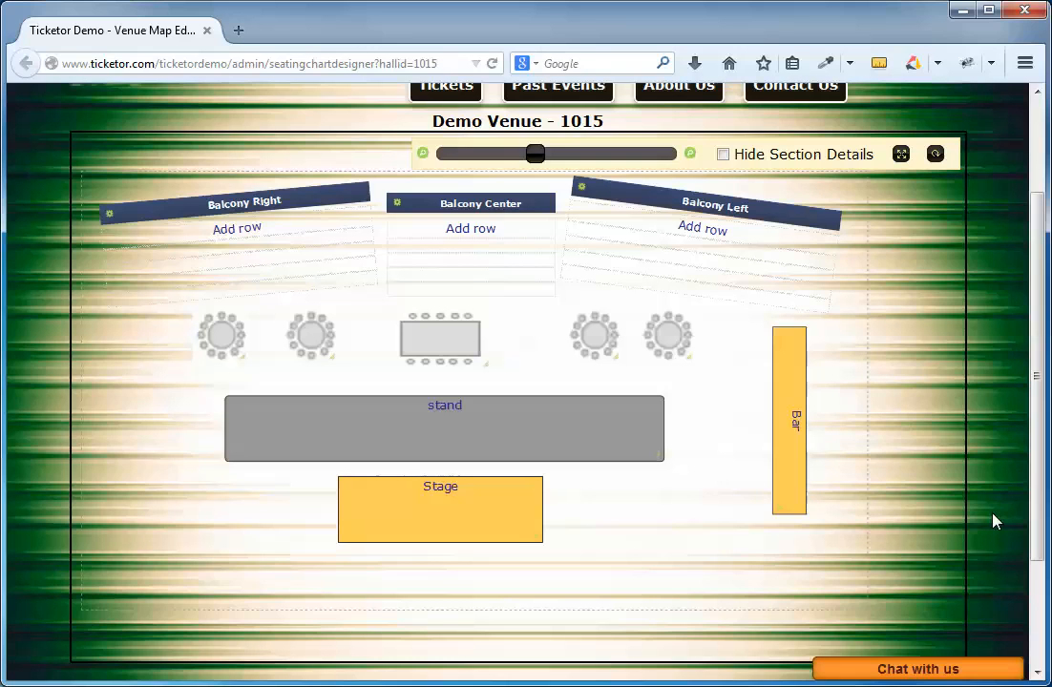
scroll(993, 520, "up", 3)
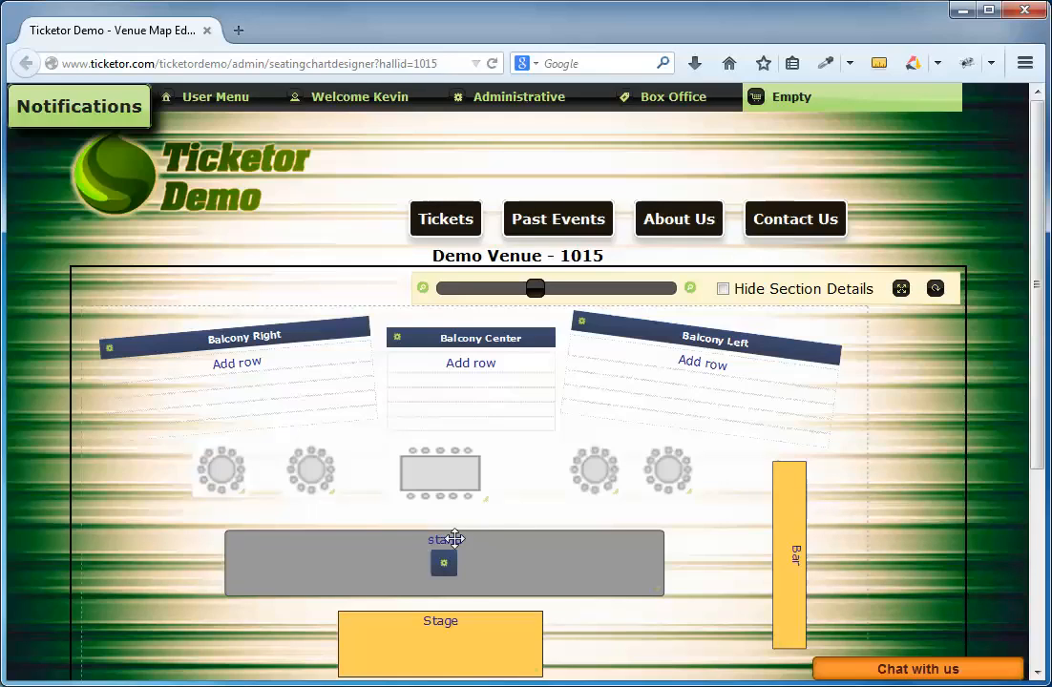
- Create a new event in event administration and name it Demo Event Assigned Seated
mouse_move(520, 105)
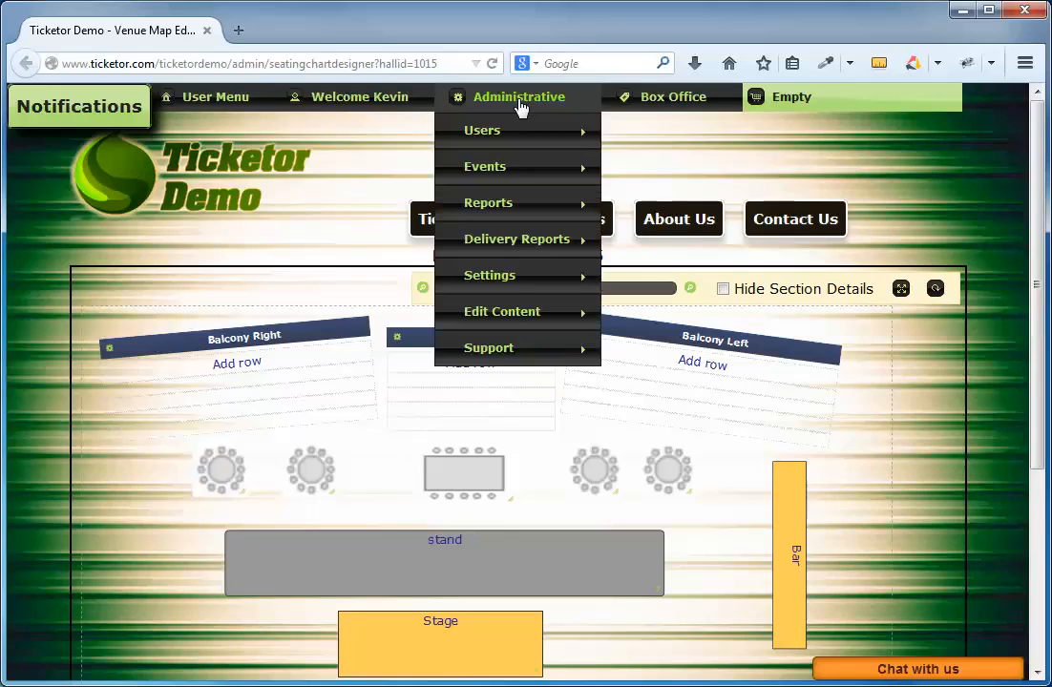
mouse_move(521, 165)
left_click(657, 173)
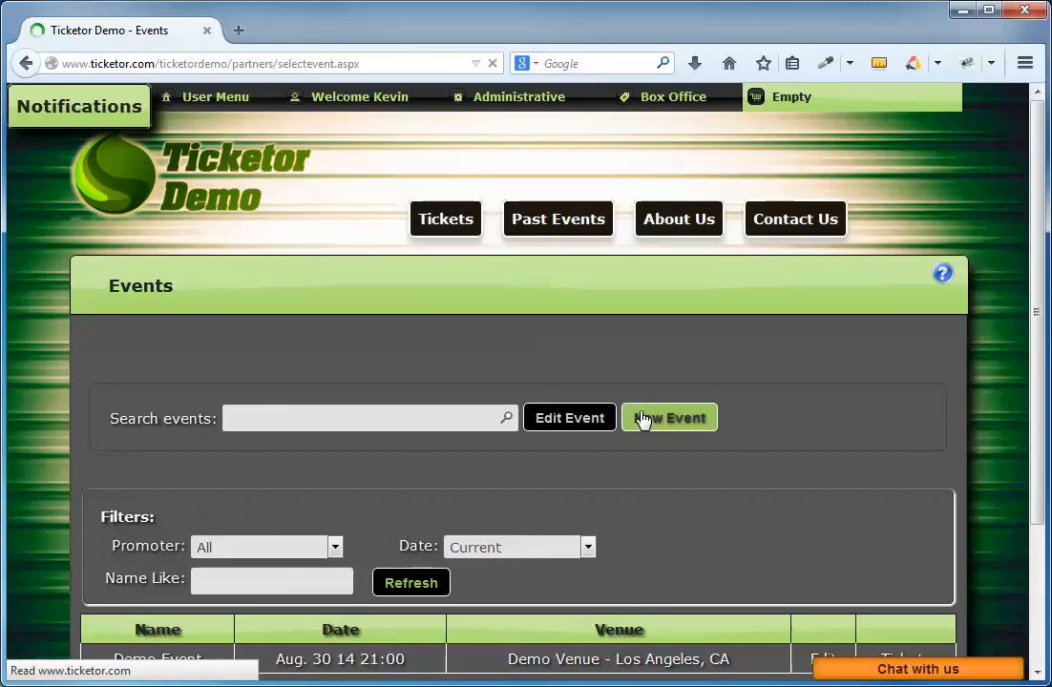
left_click(643, 420)
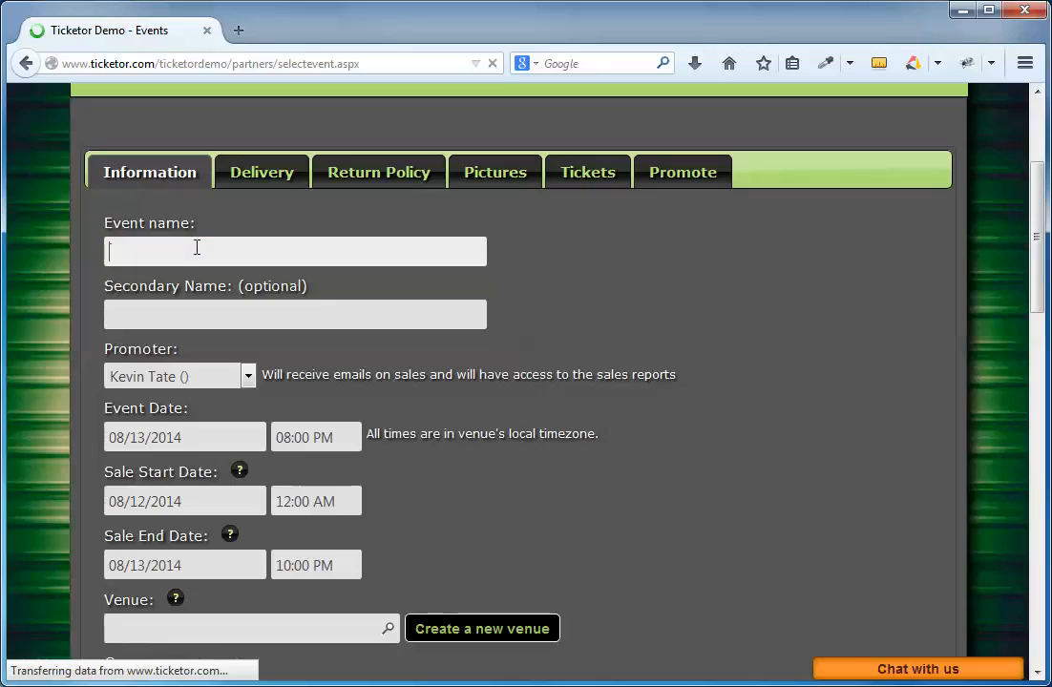
type("Assigned Seated")
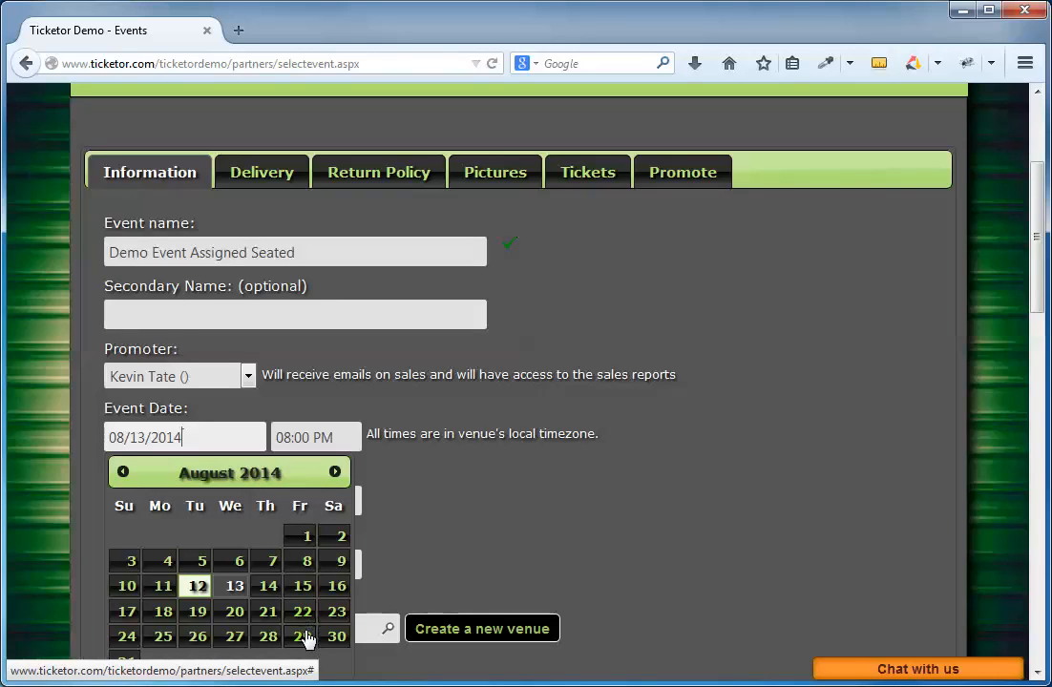
- Schedule the event for 08/30/2014 at 09:00 PM
left_click(336, 635)
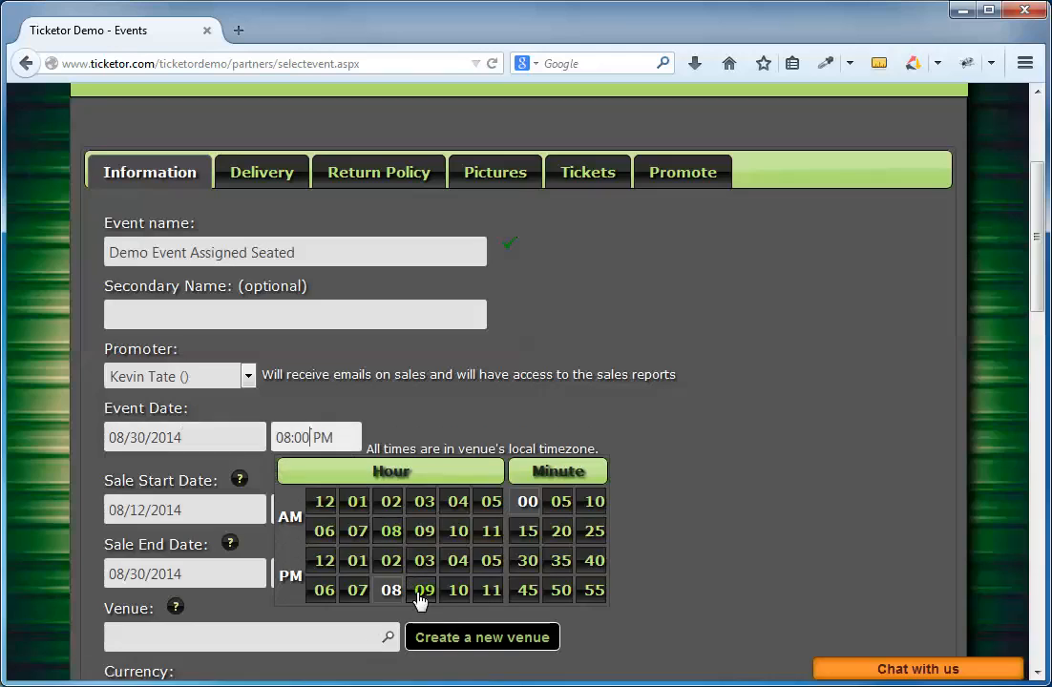
left_click(421, 592)
left_click(443, 433)
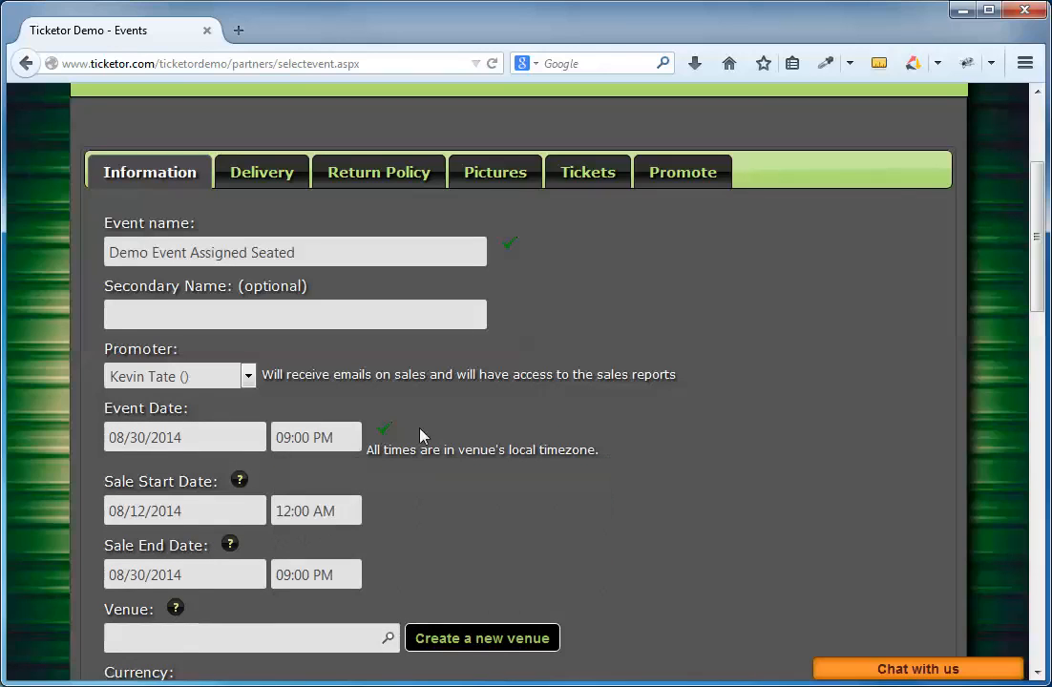
- Set the event's sale end time to 11:00 PM
scroll(347, 484, "down", 2)
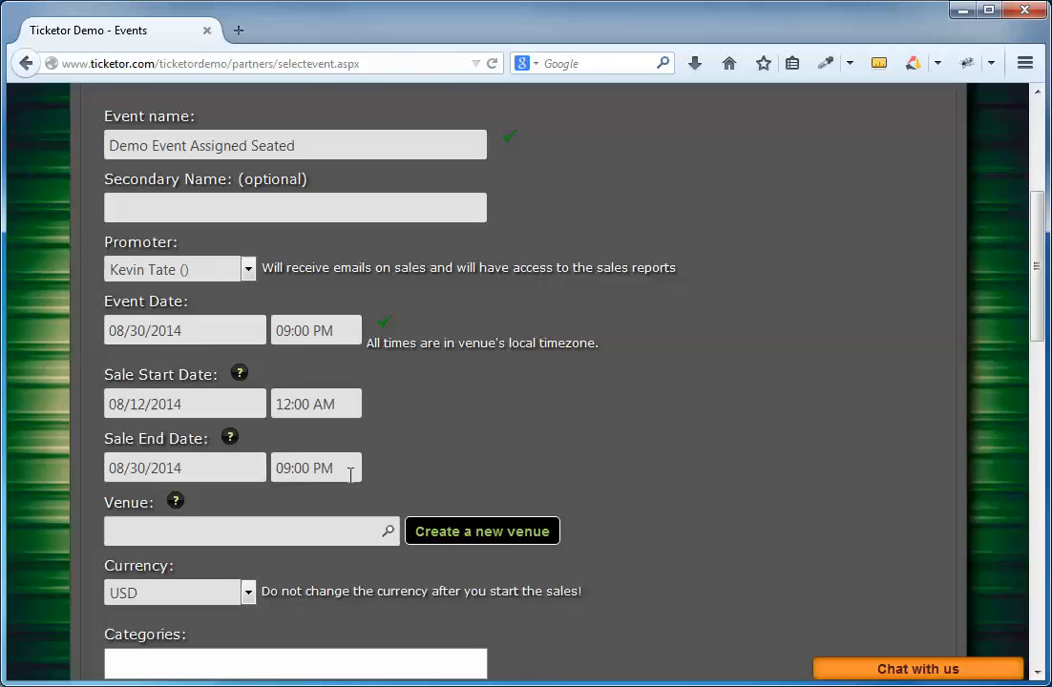
left_click(350, 474)
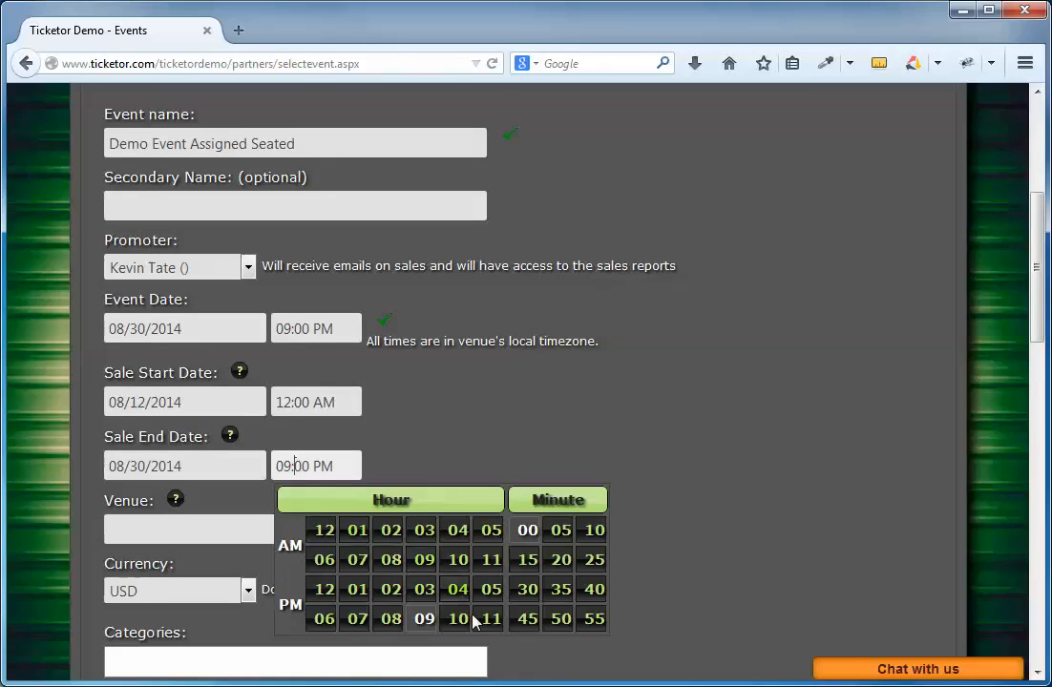
left_click(488, 620)
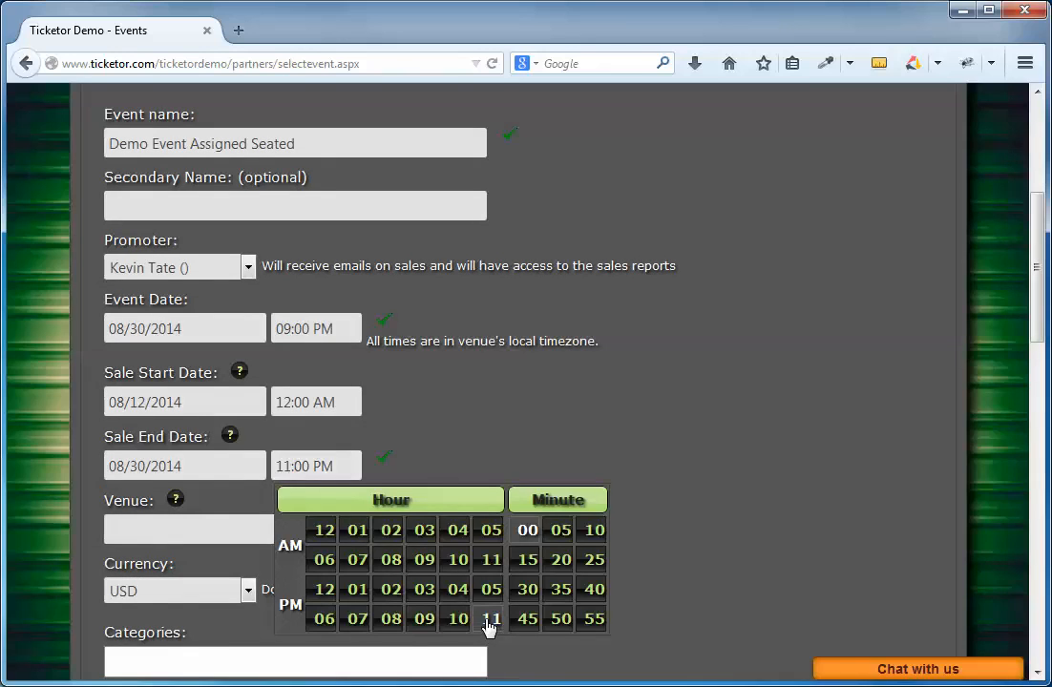
left_click(425, 454)
- Find the venue with the search term demo and assign Demo Venue, Los Angeles, CA to the event
scroll(425, 453, "down", 1)
scroll(424, 451, "down", 1)
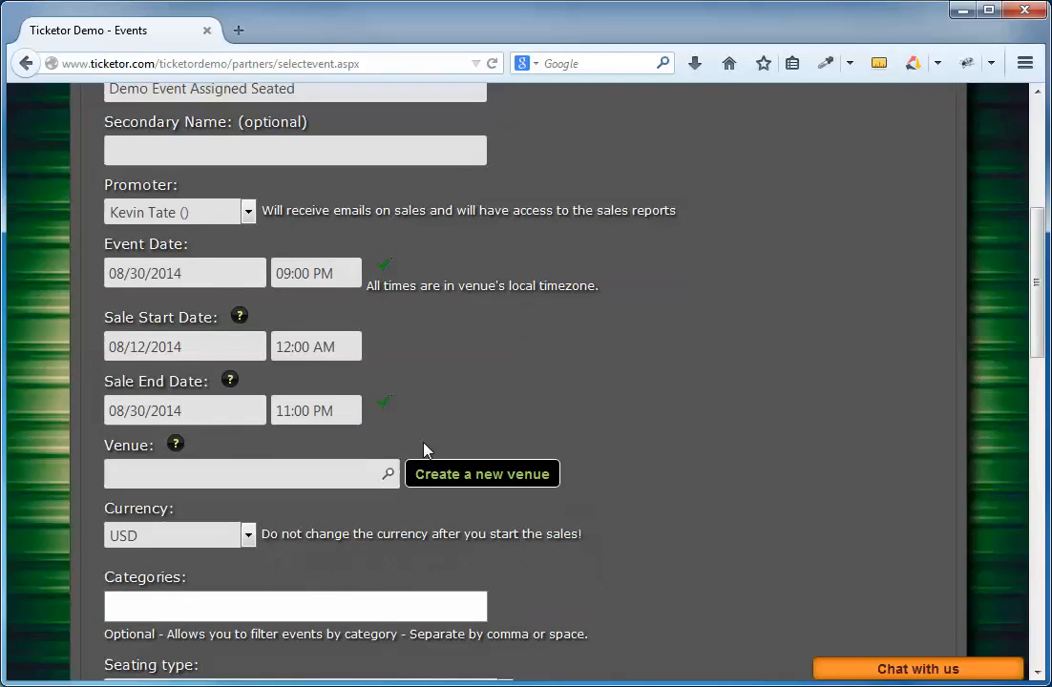
scroll(425, 450, "down", 2)
left_click(277, 424)
type("demo")
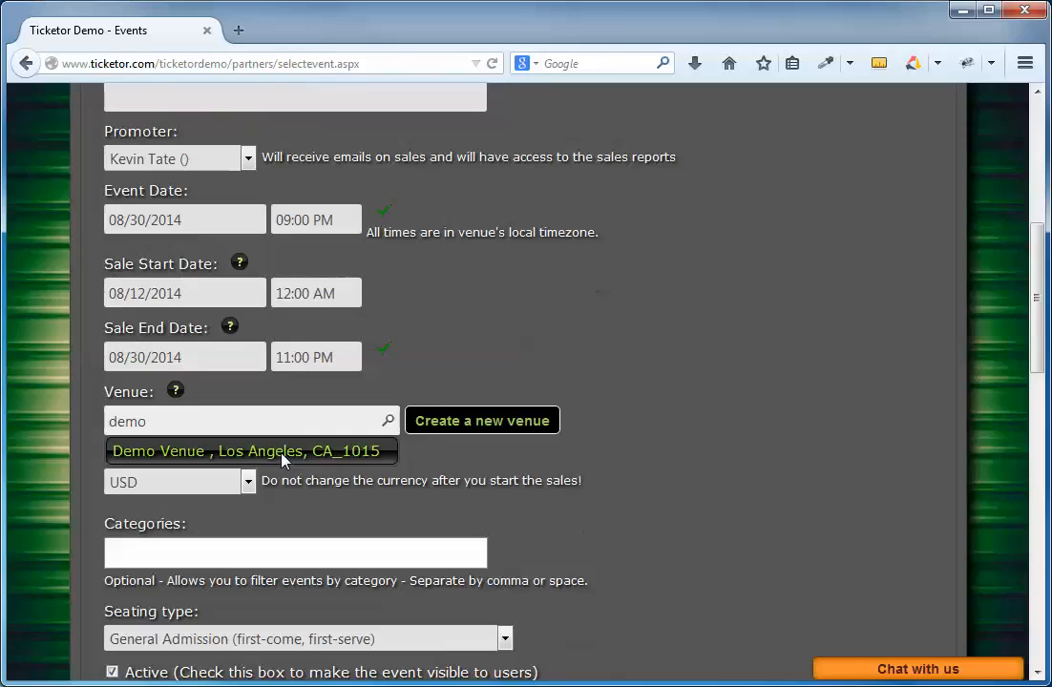
left_click(281, 460)
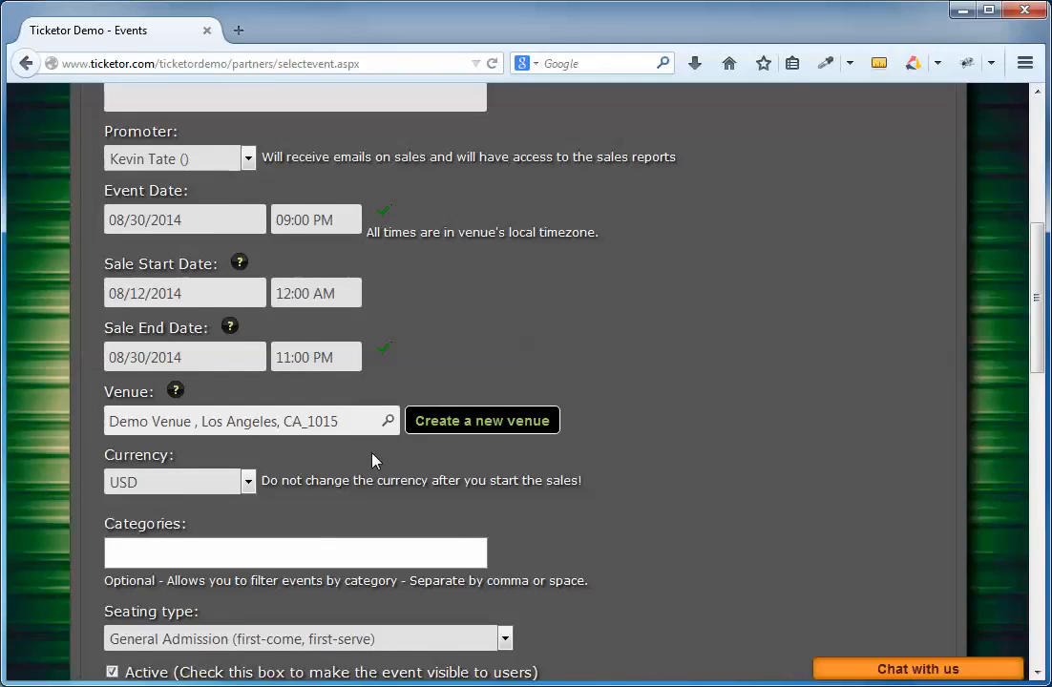
- Set the event's seating type to Assigned seats (Tickets have a seat numbers on them) or mix
scroll(372, 461, "down", 2)
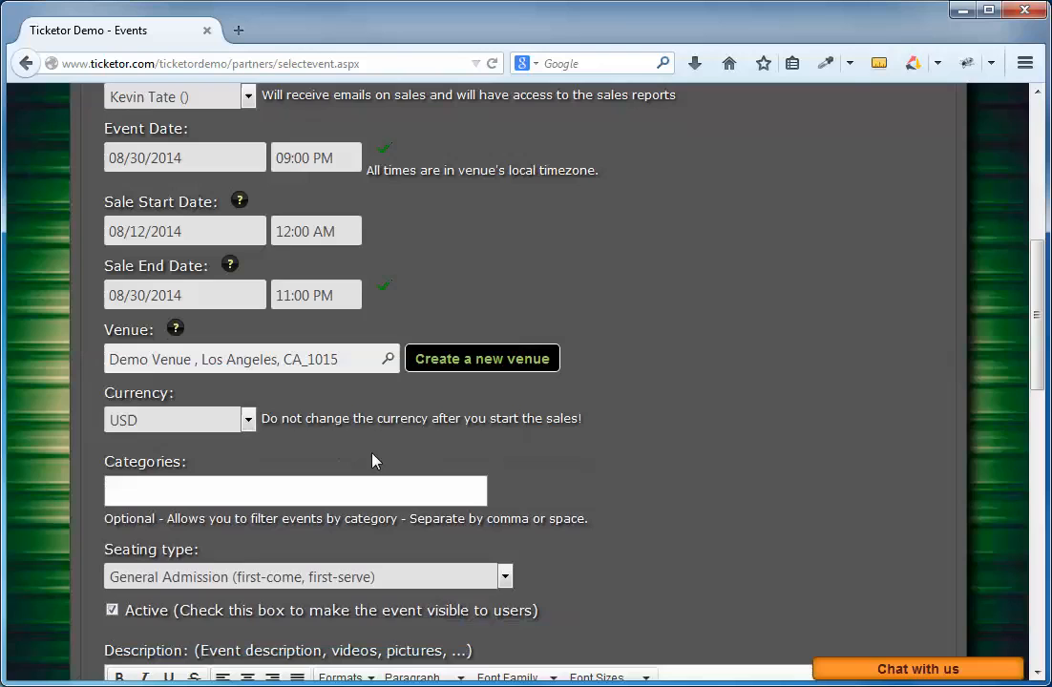
scroll(251, 423, "down", 3)
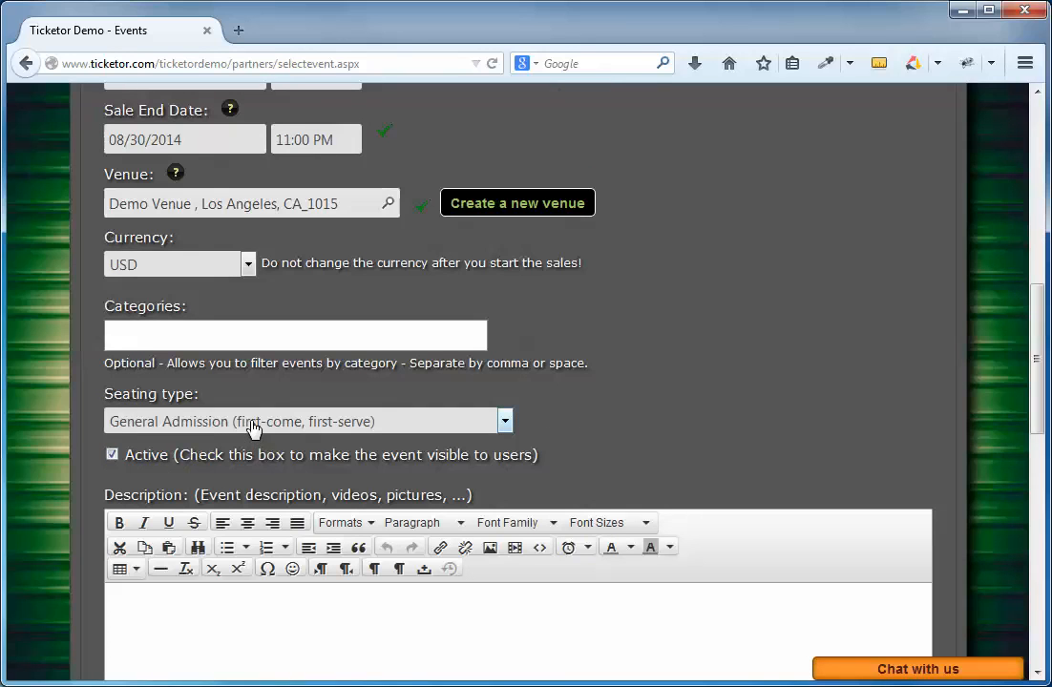
left_click(253, 424)
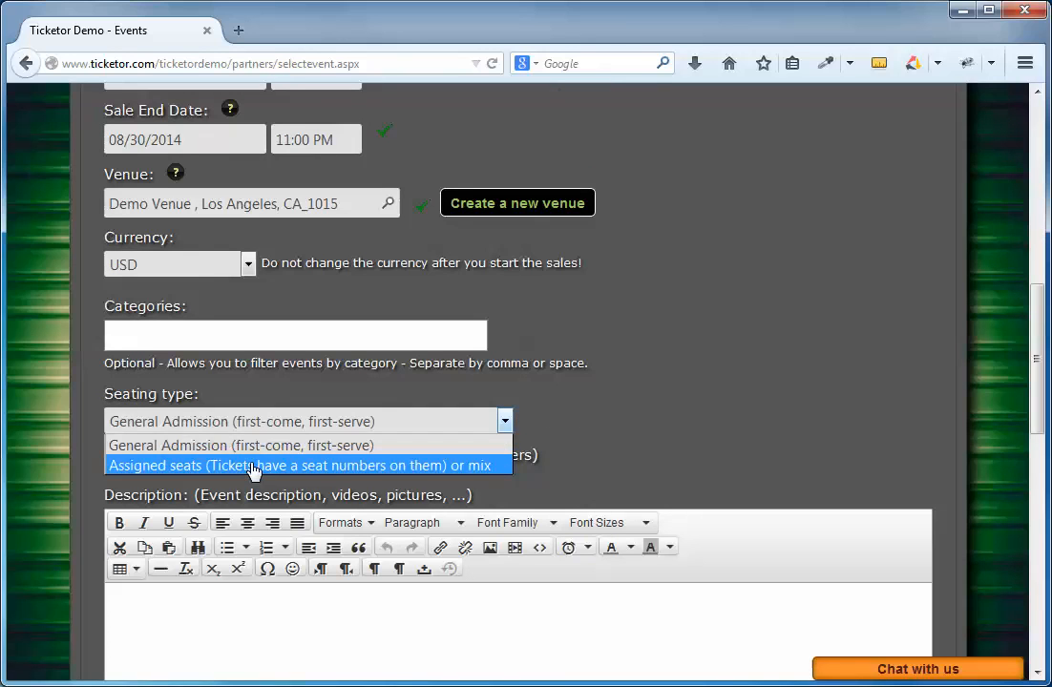
left_click(254, 467)
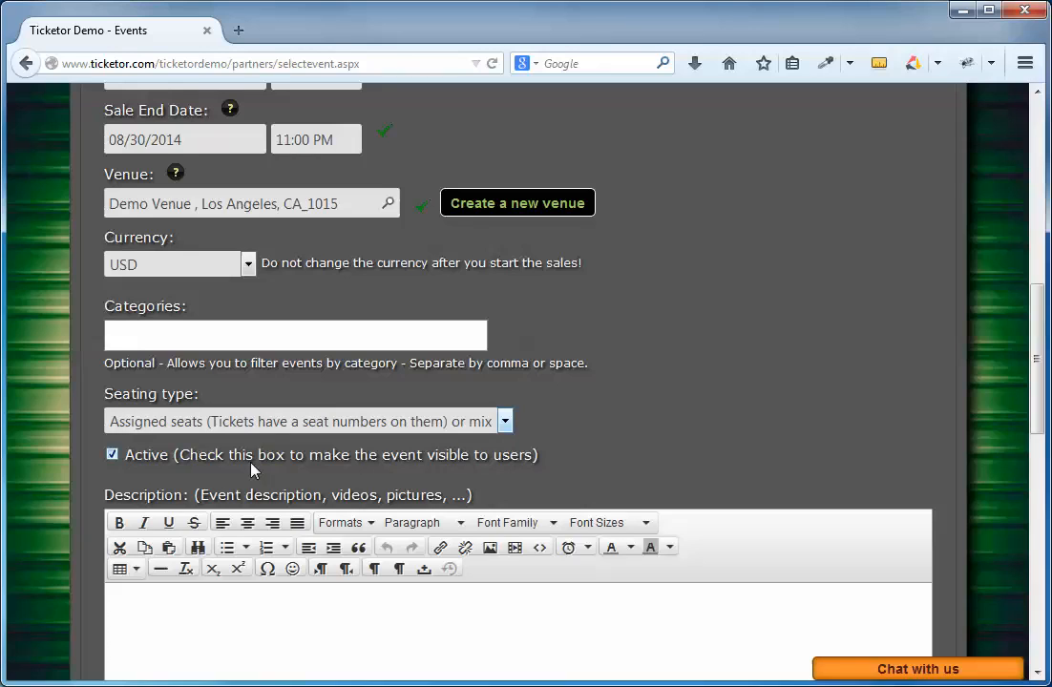
- Review the event's delivery methods, e-ticket options and return policy
scroll(173, 454, "up", 9)
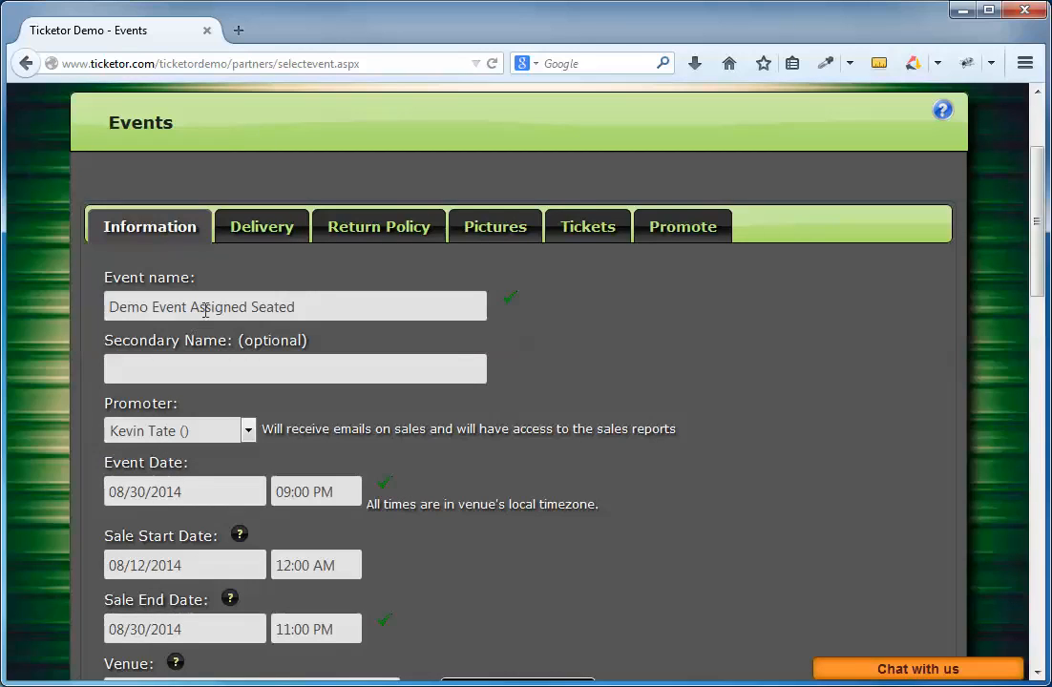
left_click(244, 234)
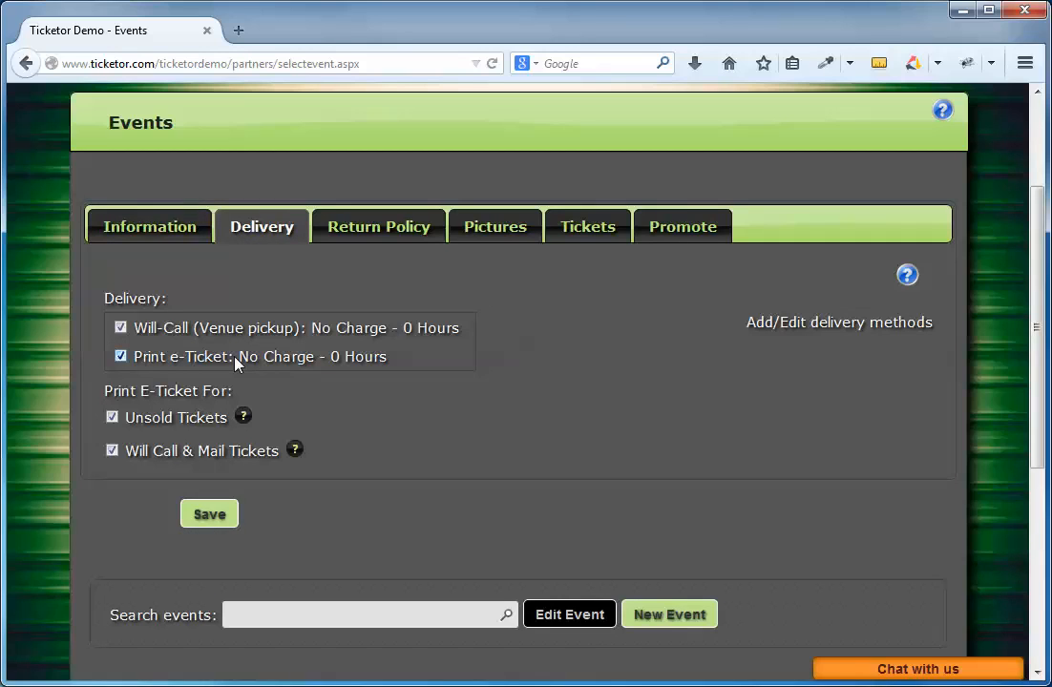
left_click(340, 235)
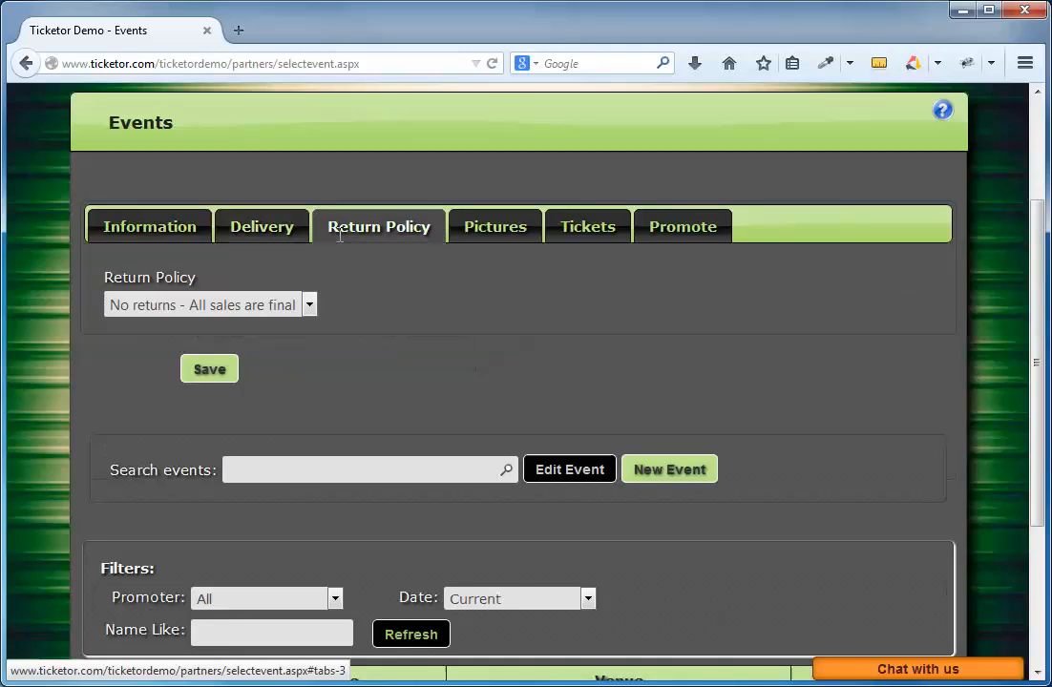
- Choose 1141Image.jpg as the event's flyer picture and save the event
left_click(484, 239)
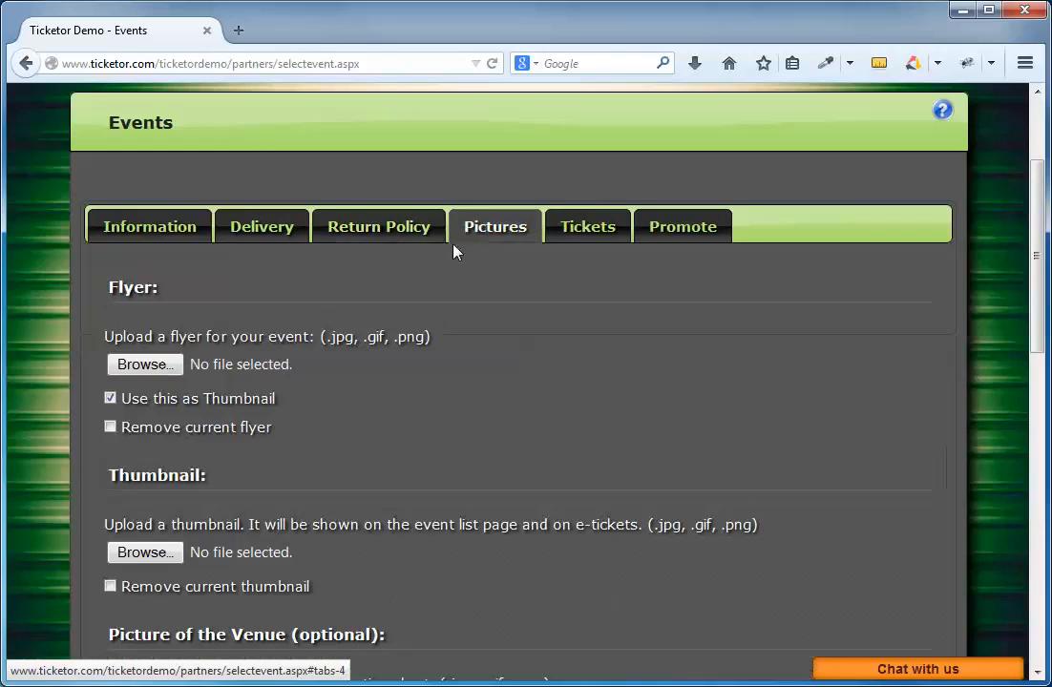
left_click(143, 365)
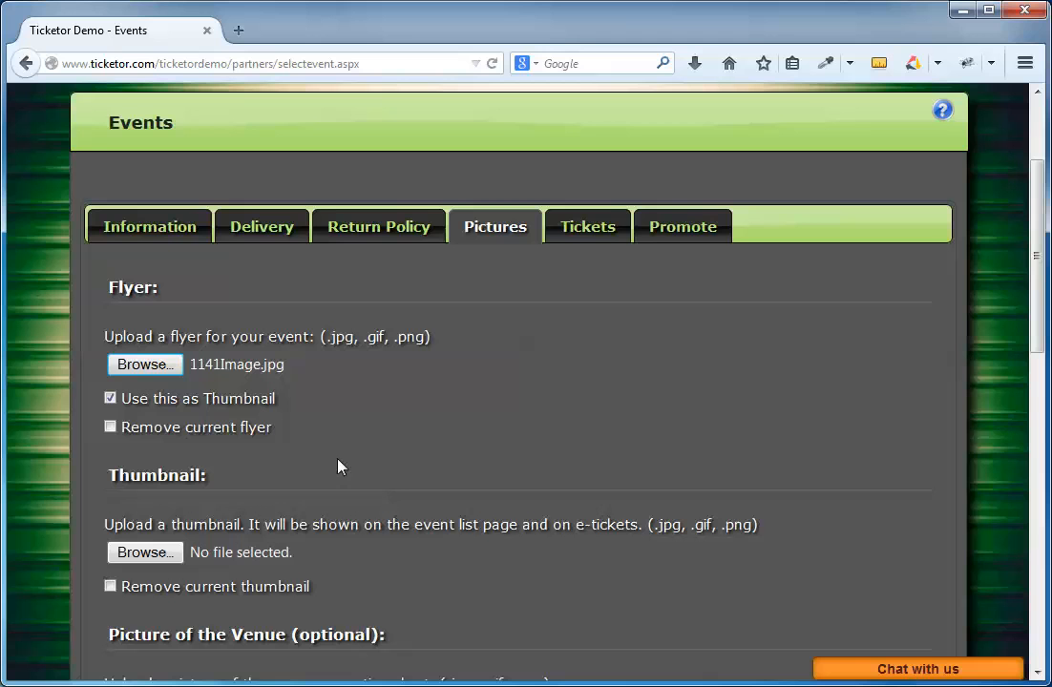
scroll(341, 467, "down", 3)
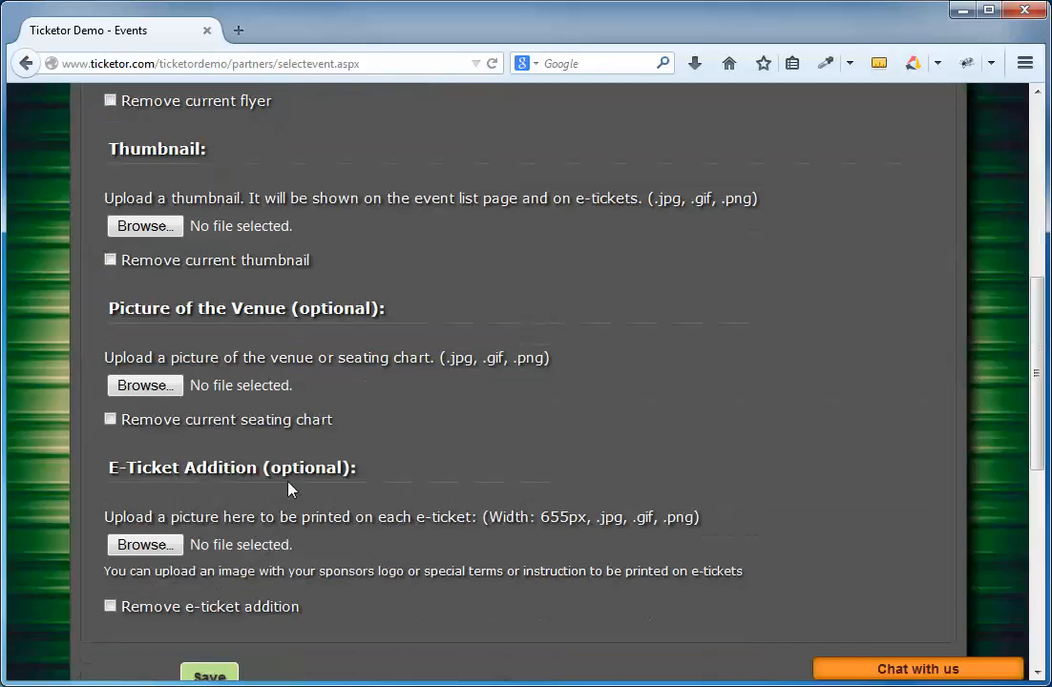
left_click(209, 674)
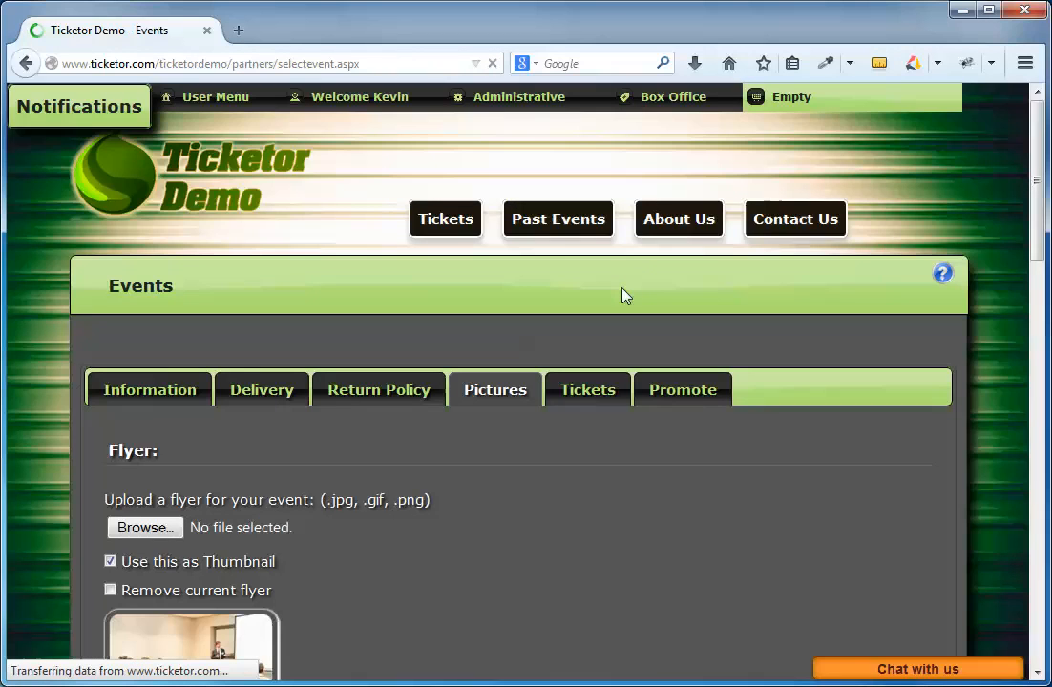
- Open the public ticket page of Demo Event Assigned Seated and examine its details and seating chart
right_click(466, 229)
left_click(465, 229)
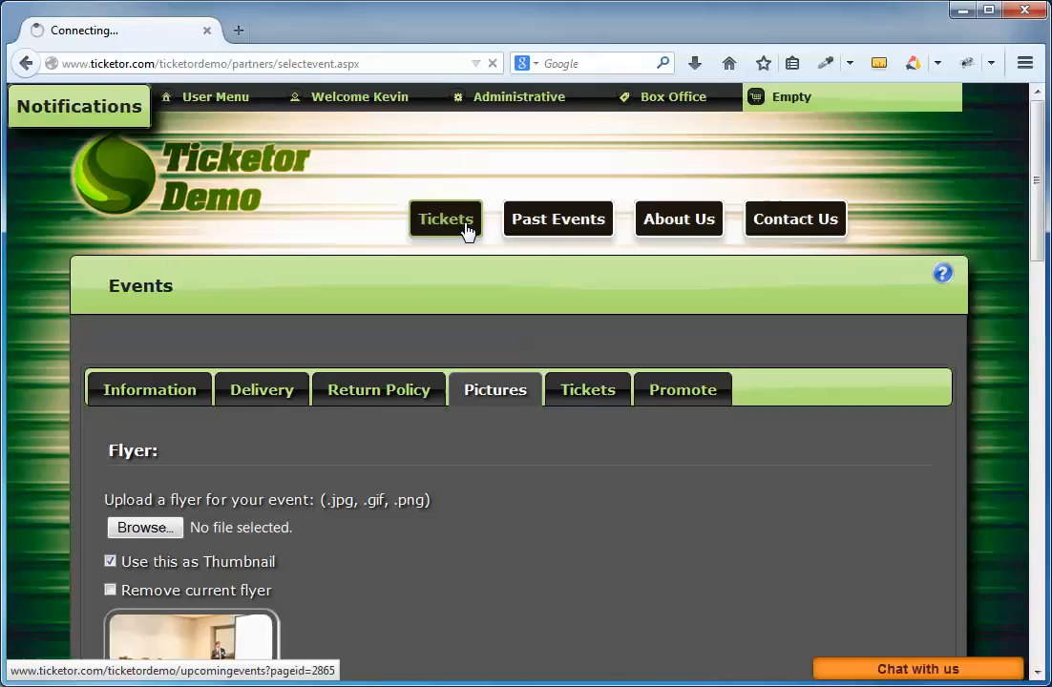
left_click(857, 513)
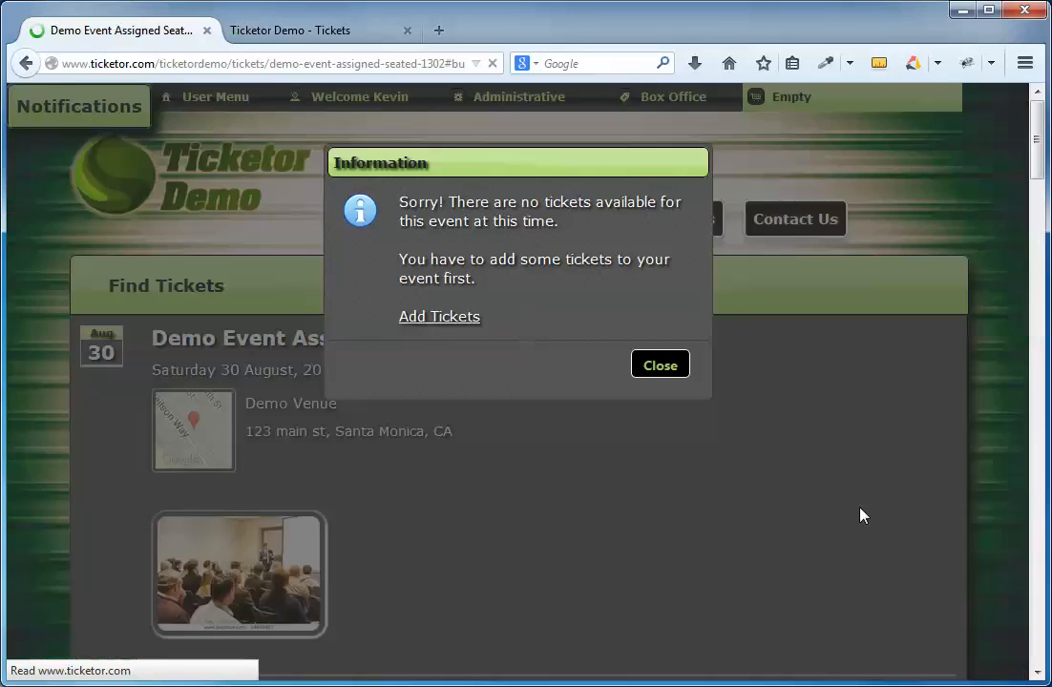
scroll(673, 394, "down", 10)
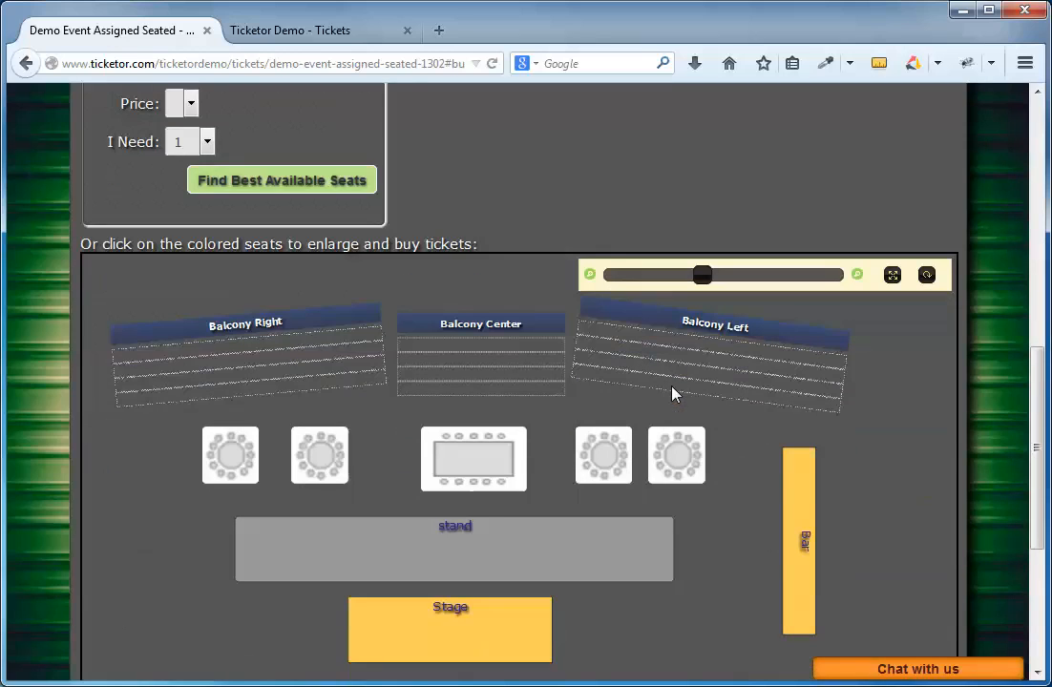
scroll(673, 393, "up", 10)
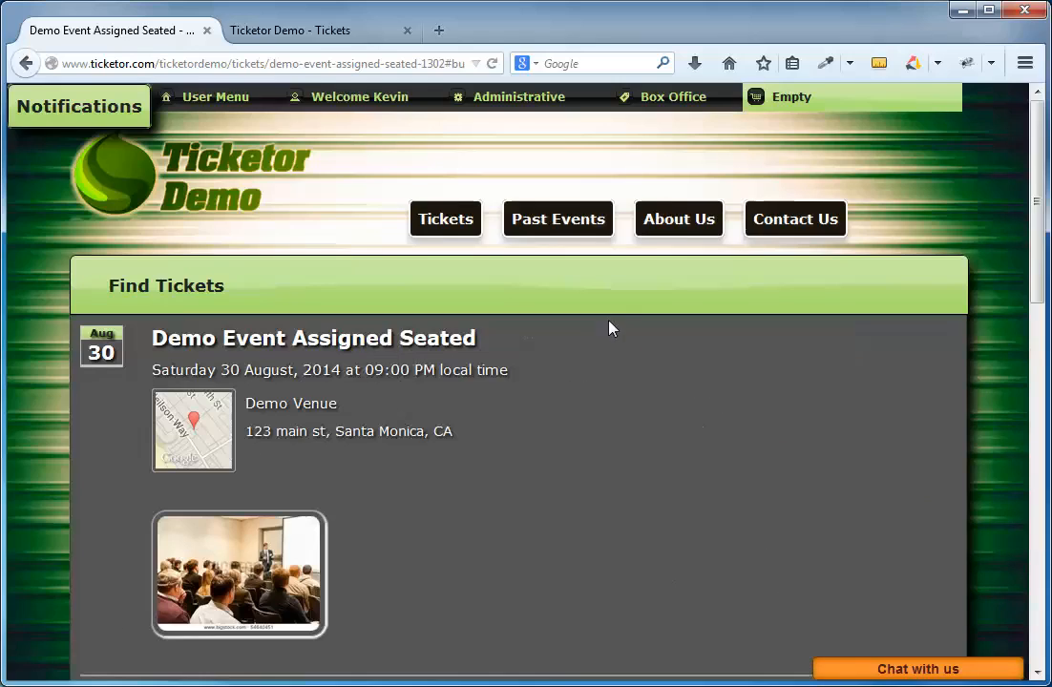
- Open the ticket editor for Demo Event Assigned Seated and close the spare browser tab
left_click(444, 229)
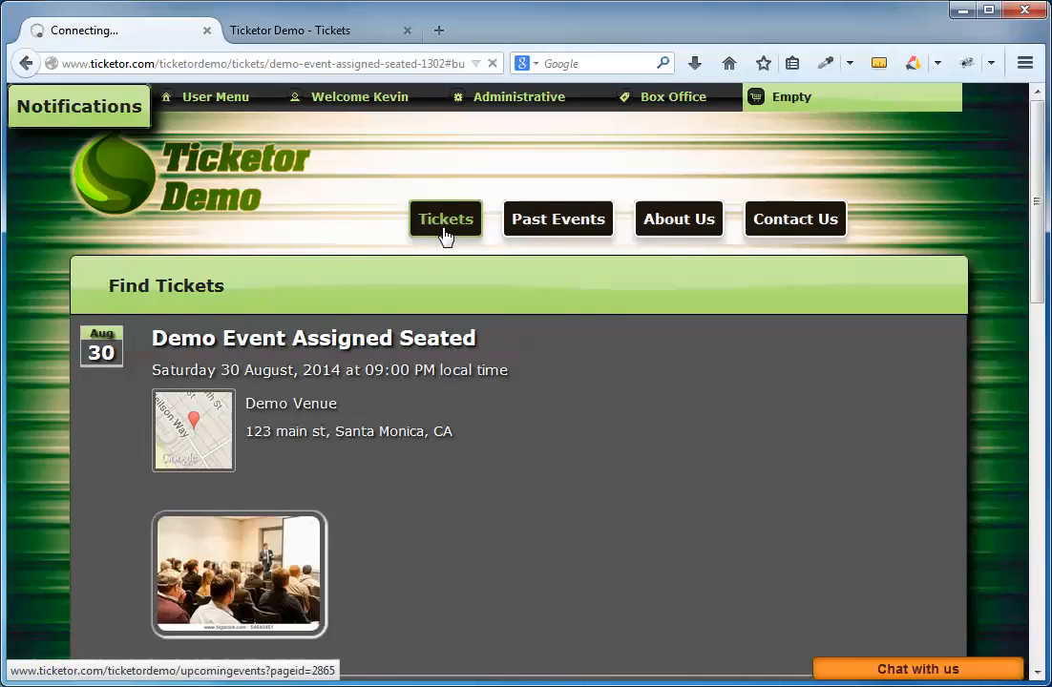
left_click(864, 603)
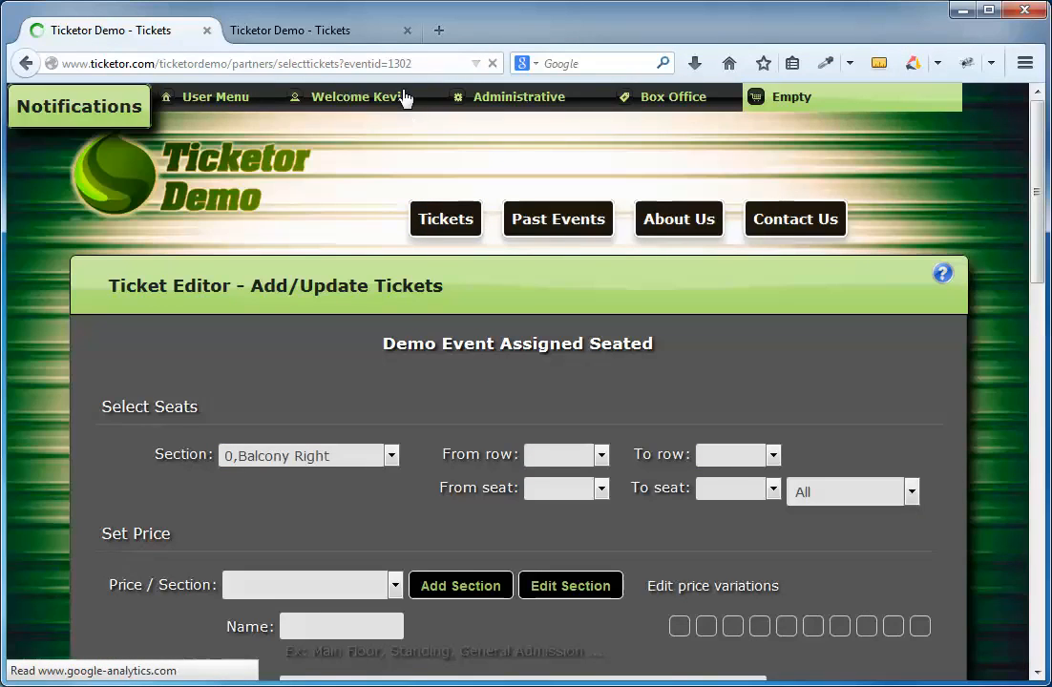
left_click(406, 32)
- Check the seating chart and available sections, keep Balcony Right selected, and choose rows A to B for the tickets
scroll(493, 392, "down", 4)
scroll(494, 392, "down", 7)
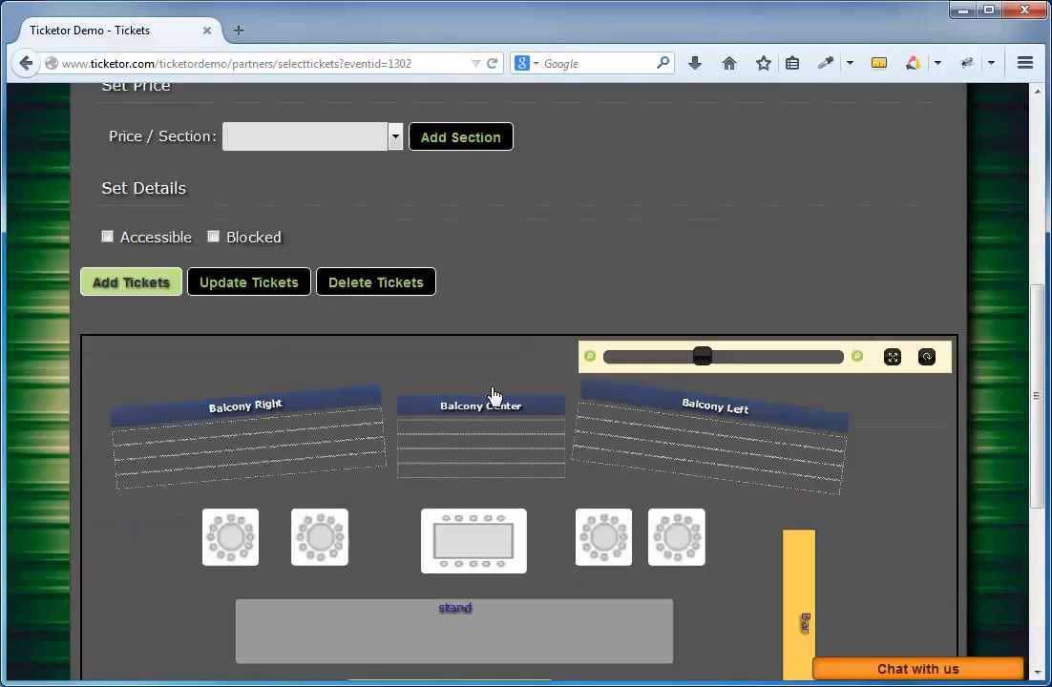
scroll(493, 396, "down", 1)
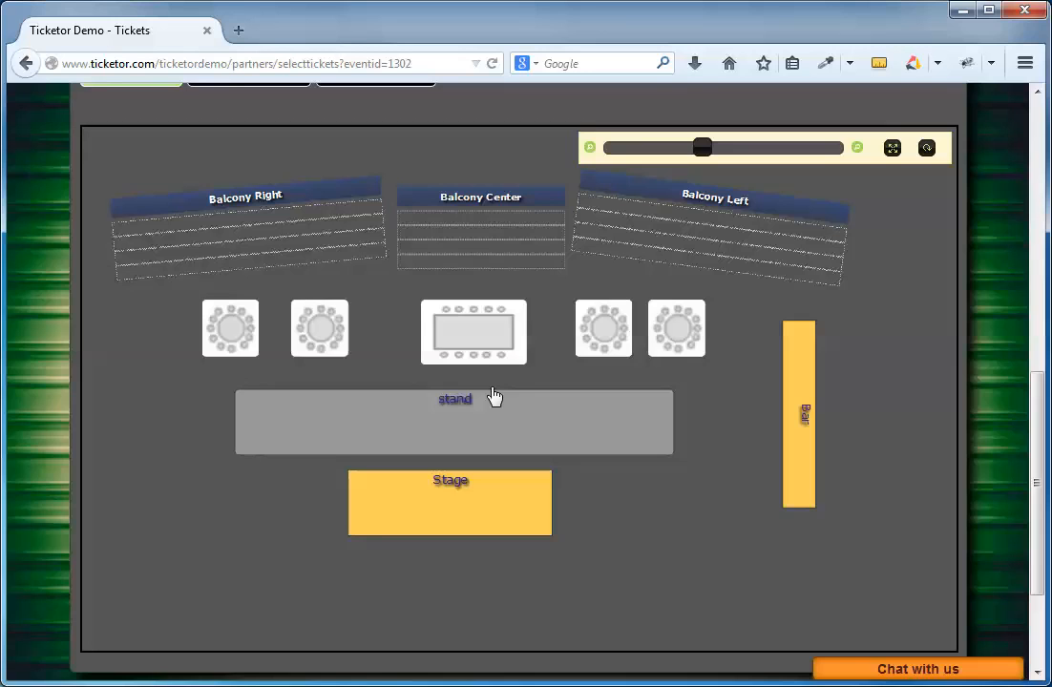
scroll(493, 396, "up", 8)
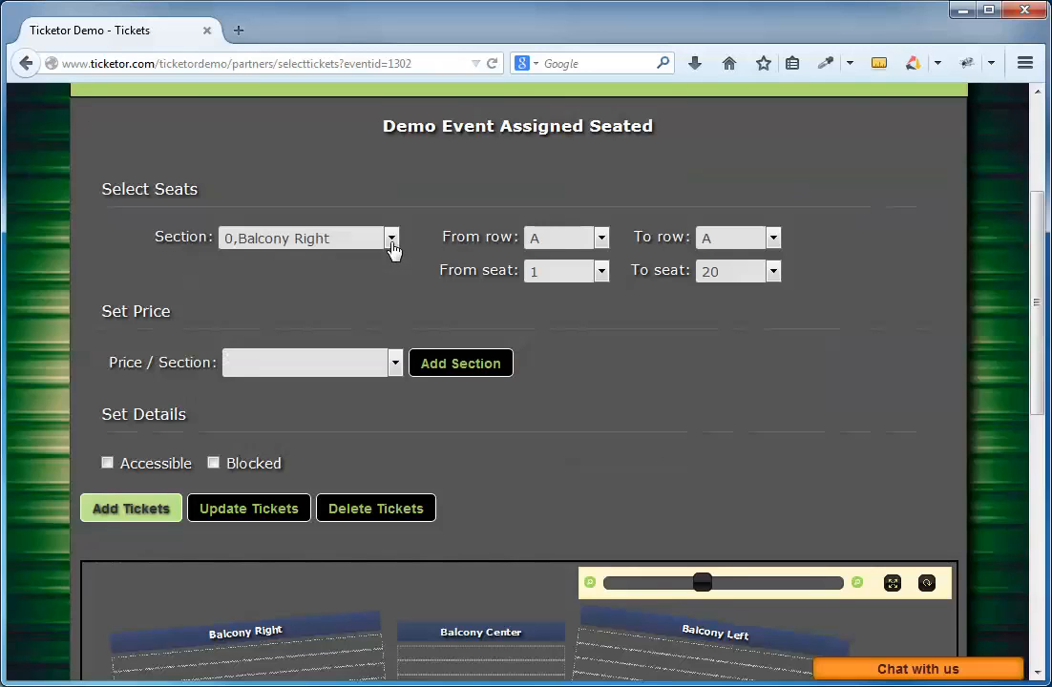
left_click(392, 242)
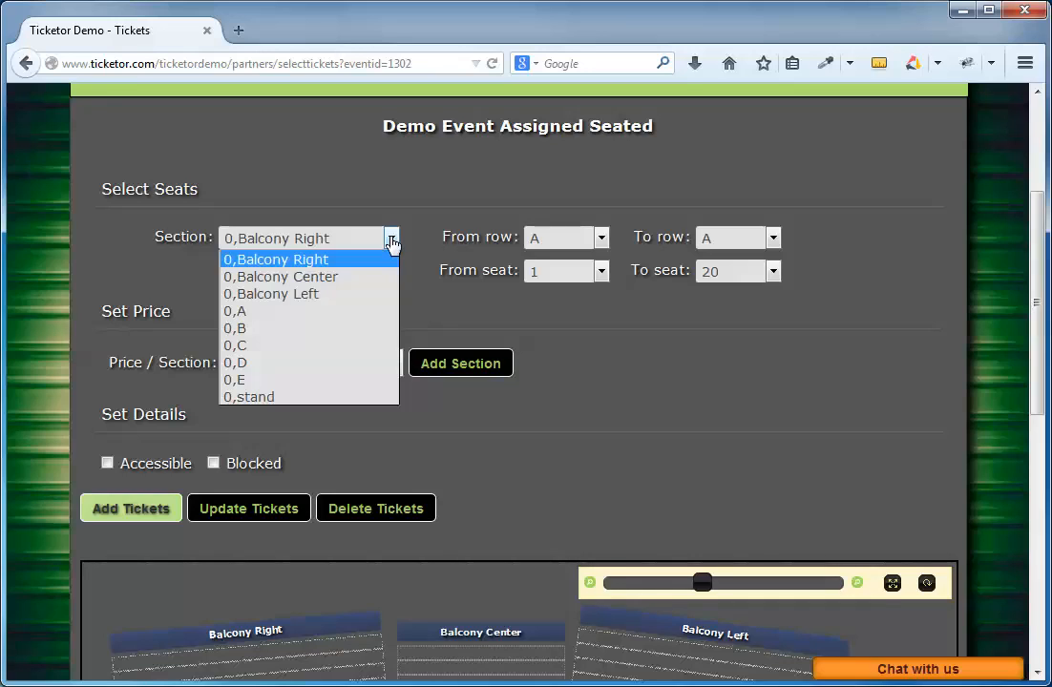
left_click(393, 245)
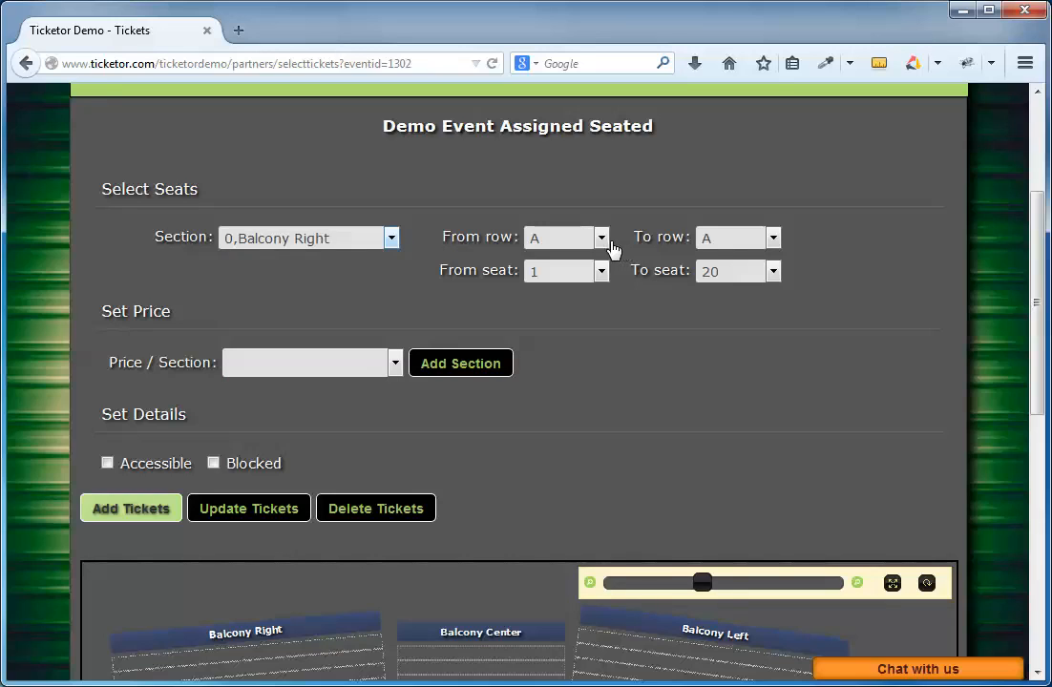
left_click(599, 241)
left_click(599, 246)
left_click(728, 245)
left_click(727, 244)
left_click(730, 247)
left_click(729, 279)
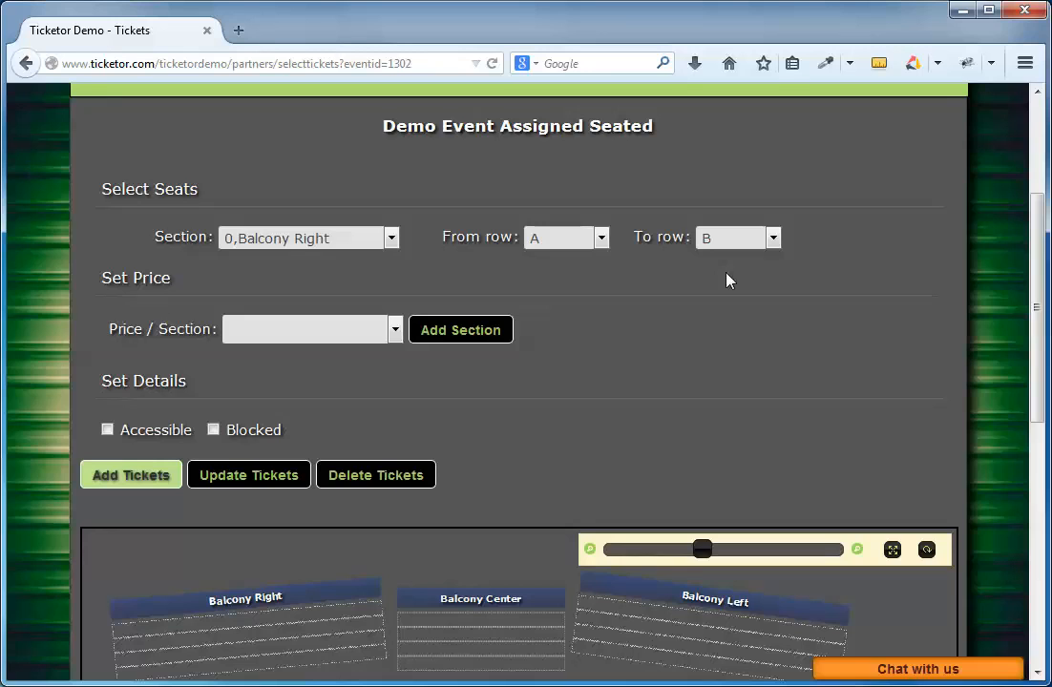
- Add a price section named 40 with description Front Rows, a $40 face price and a 15% service charge
left_click(461, 330)
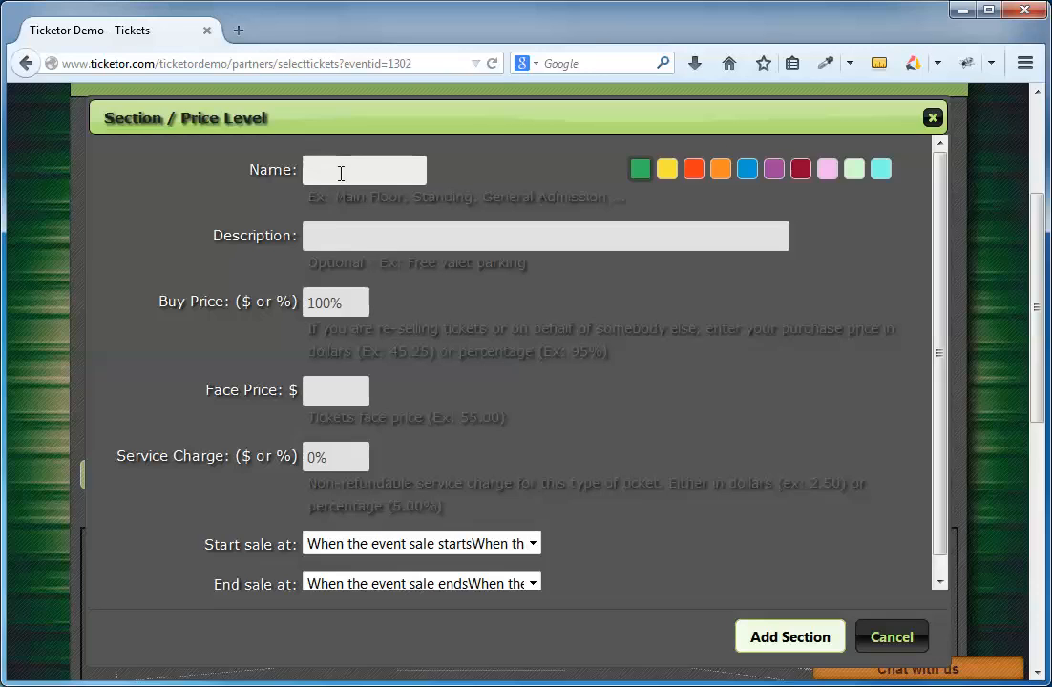
type("40")
left_click(344, 299)
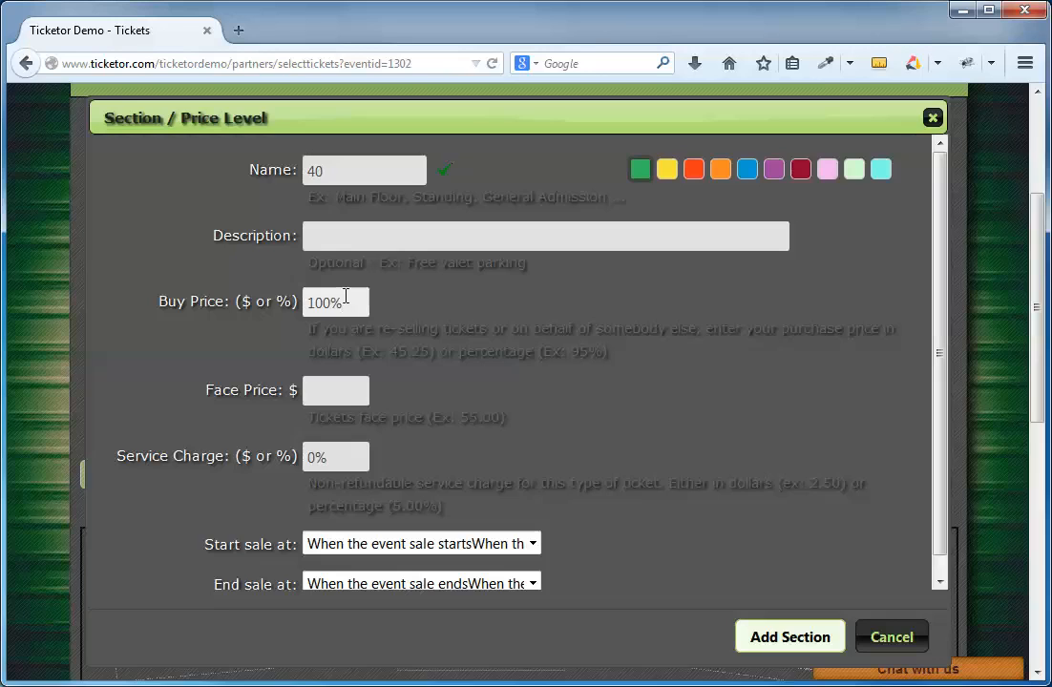
left_click(351, 235)
type("Fro")
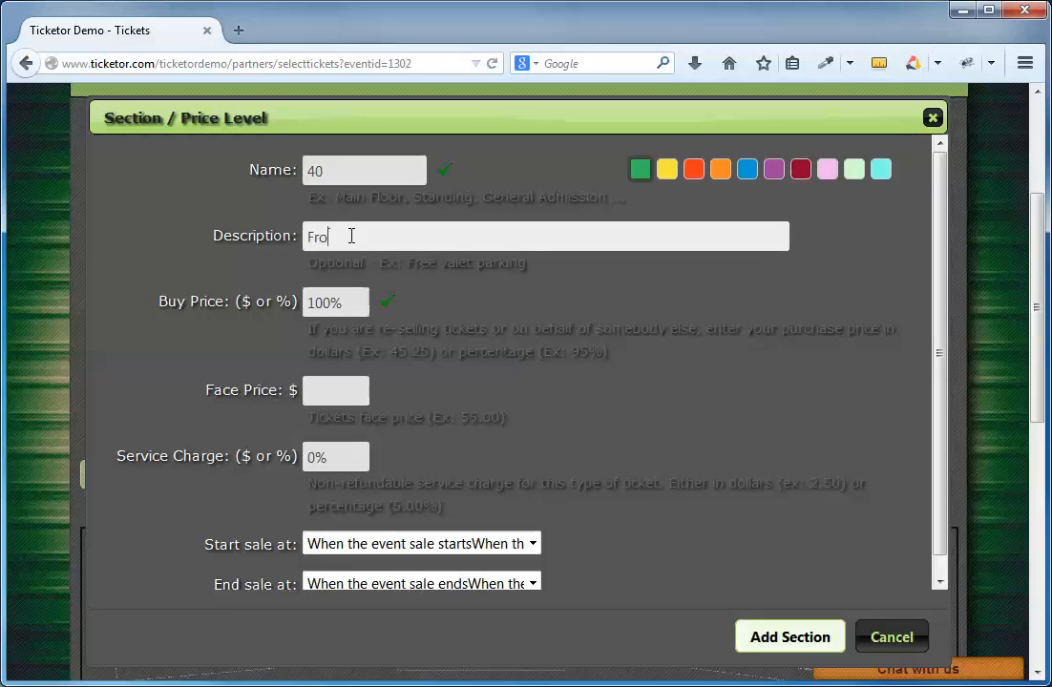
type("nt Rows")
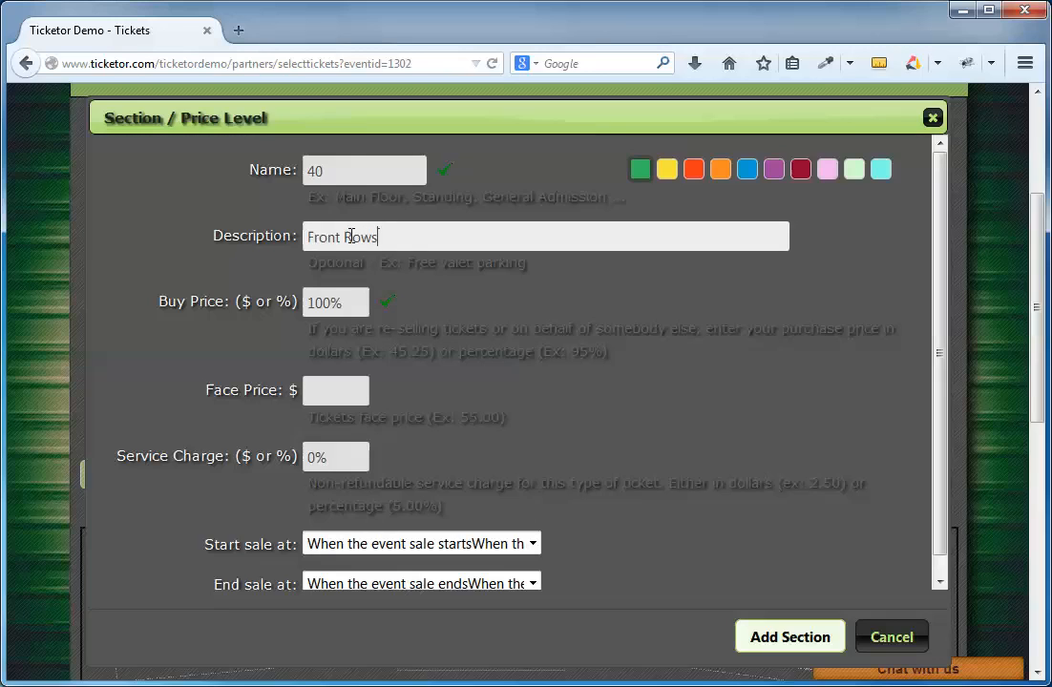
left_click(346, 389)
type("40")
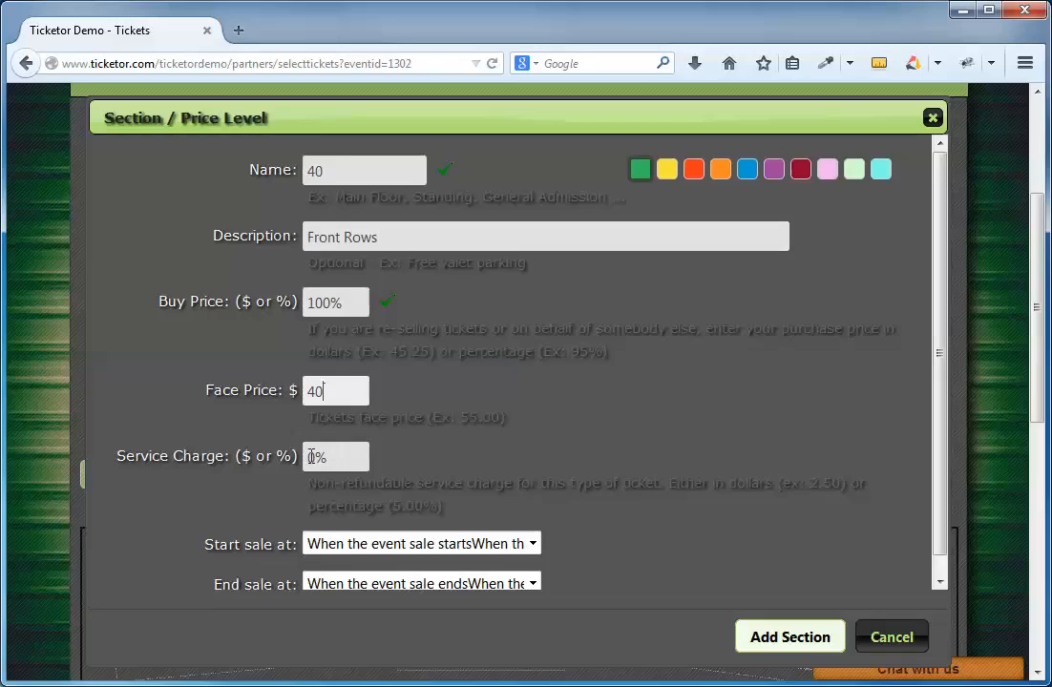
double_click(314, 458)
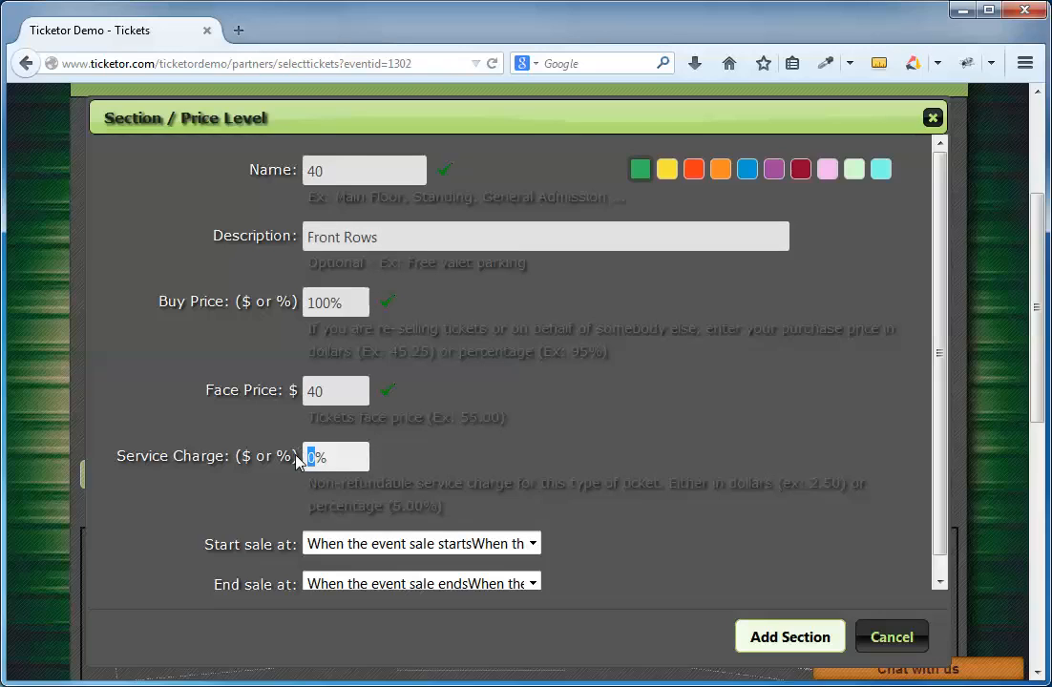
type("15")
left_click(775, 638)
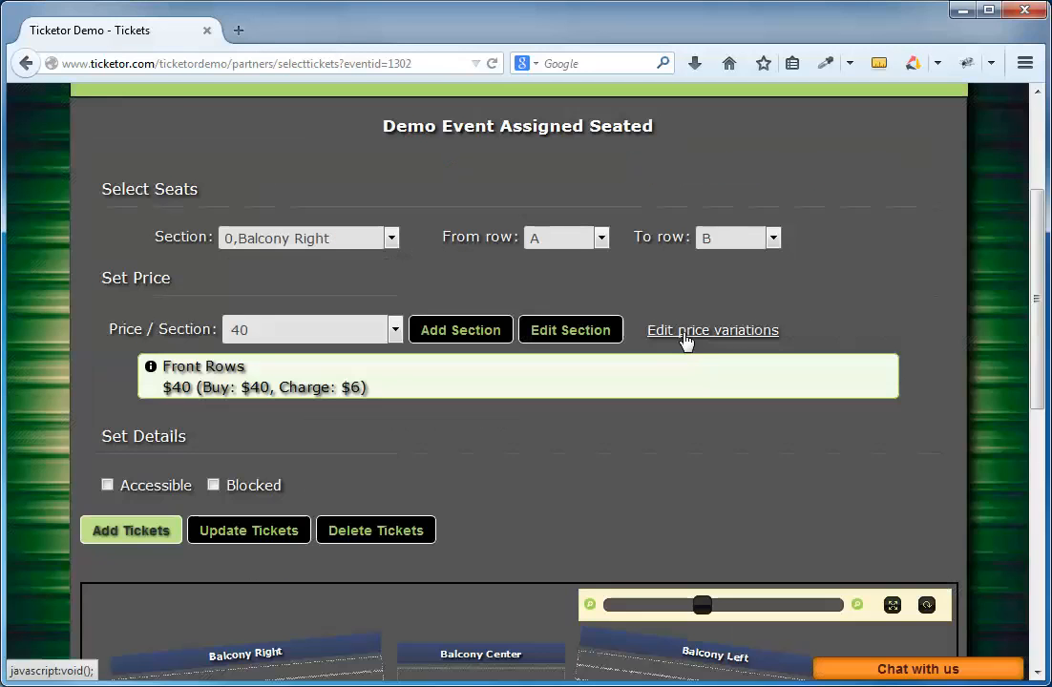
- Add a price variation named Student to section 40 with description "Student ID required" and a $35 face price
left_click(684, 333)
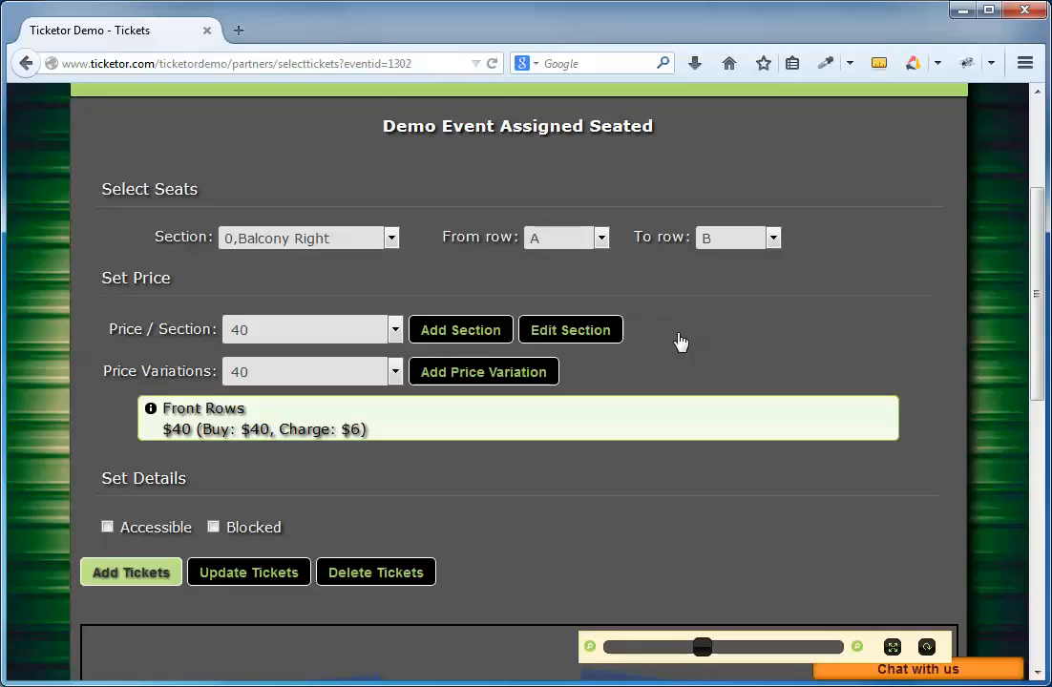
left_click(680, 342)
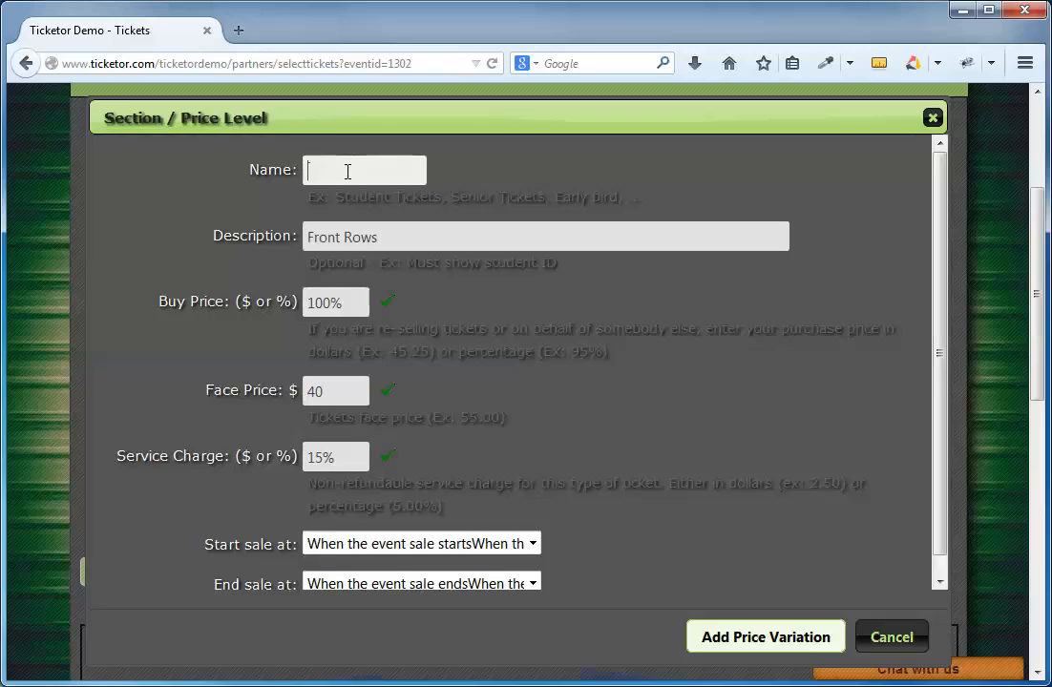
type("Student")
key("Tab")
type("Stud")
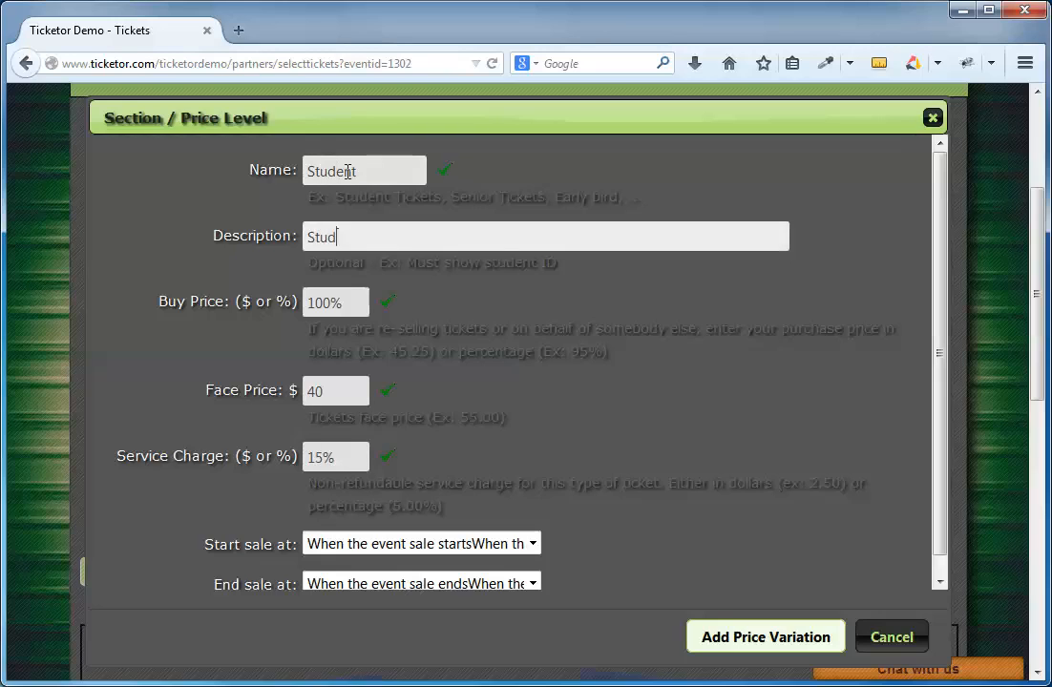
type("ent ID required")
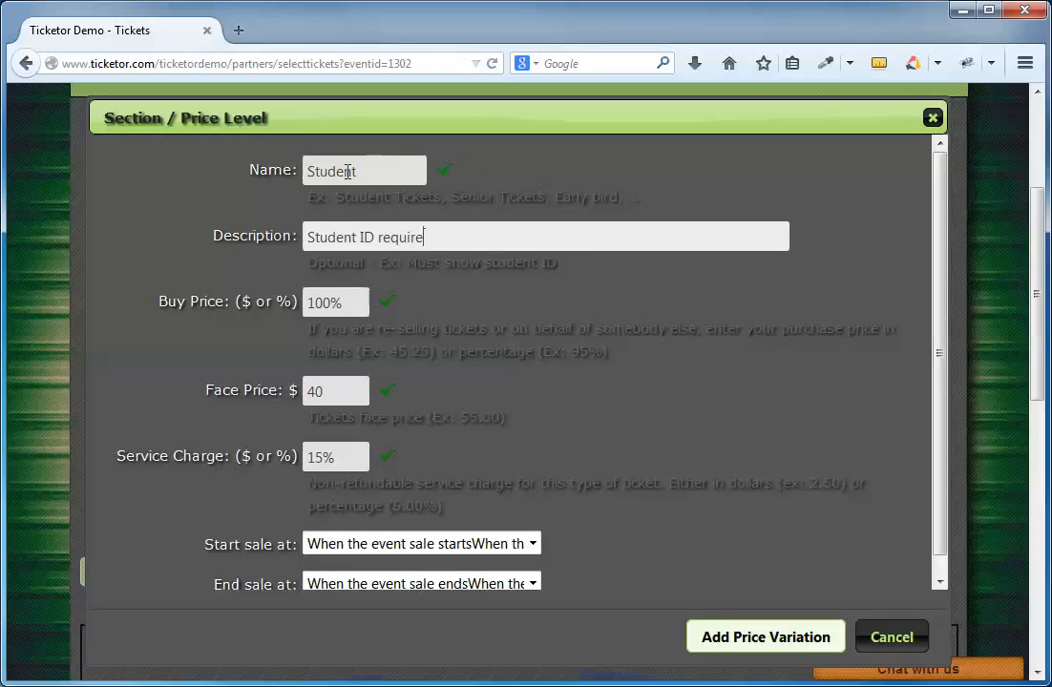
key("Tab")
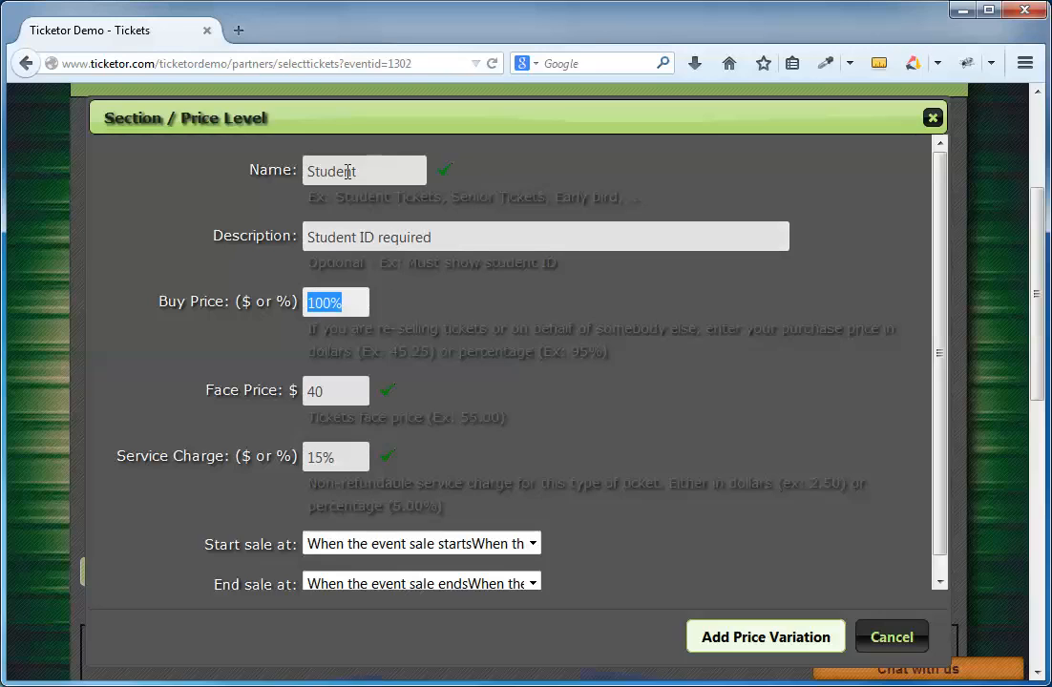
key("Tab")
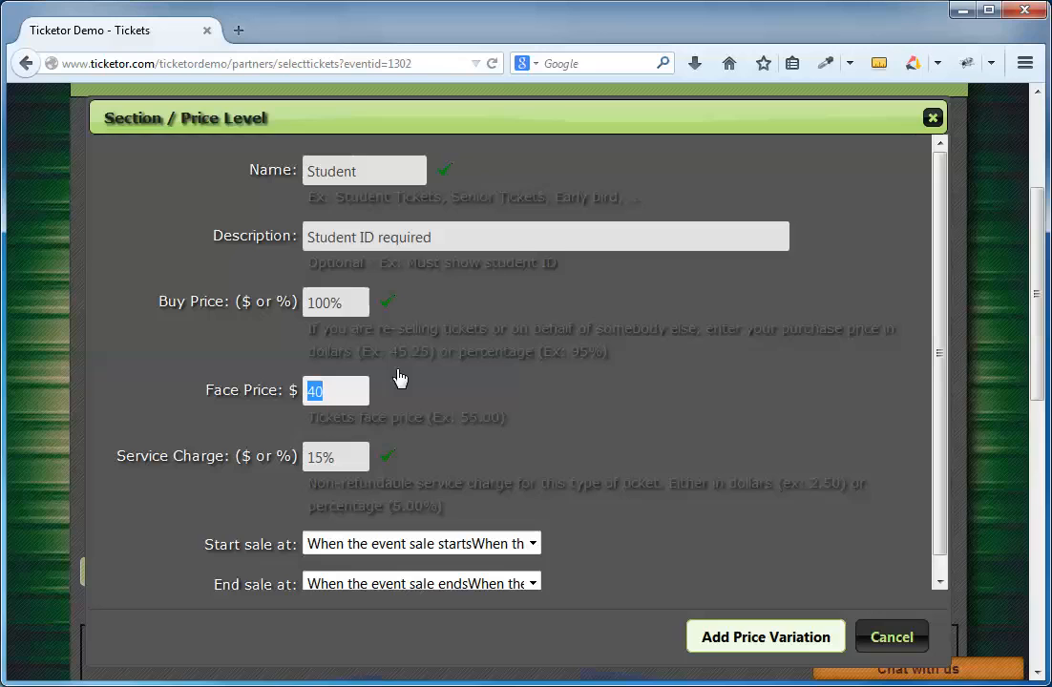
type("35")
key("Tab")
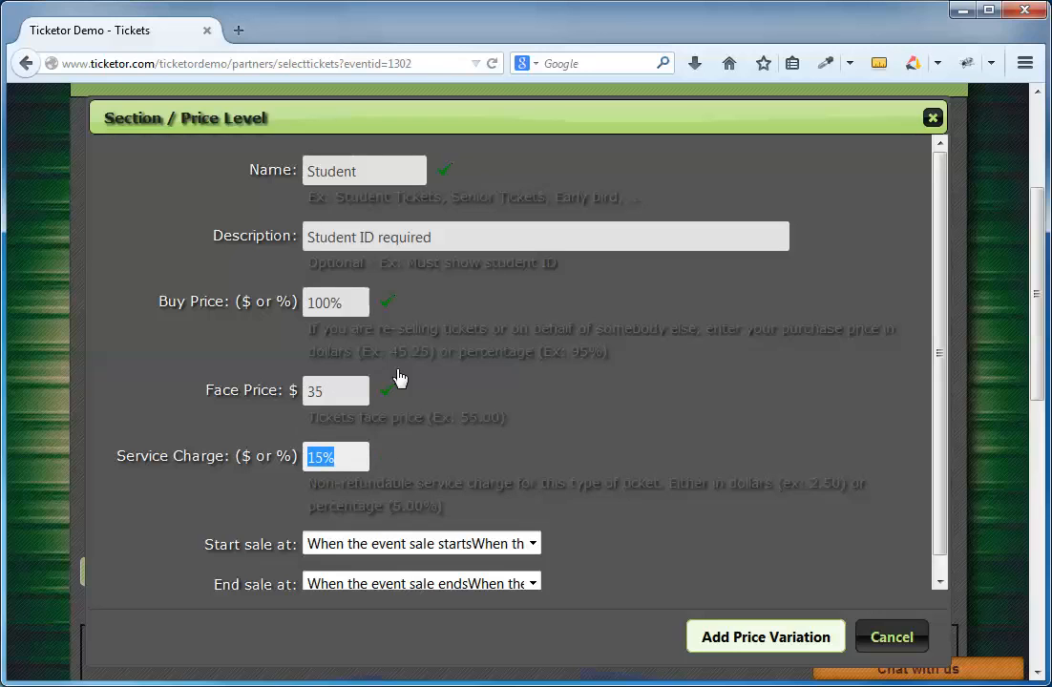
left_click(737, 637)
- Check the price variation list, add the tickets for rows A to B of Balcony Right, and examine them on the chart
left_click(393, 372)
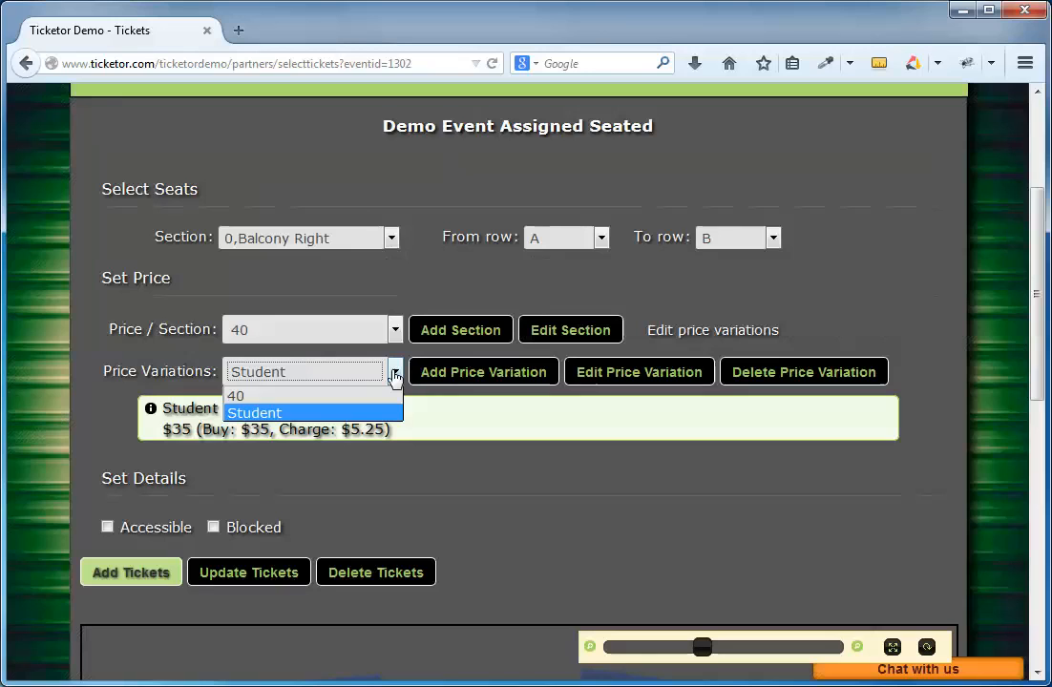
left_click(394, 375)
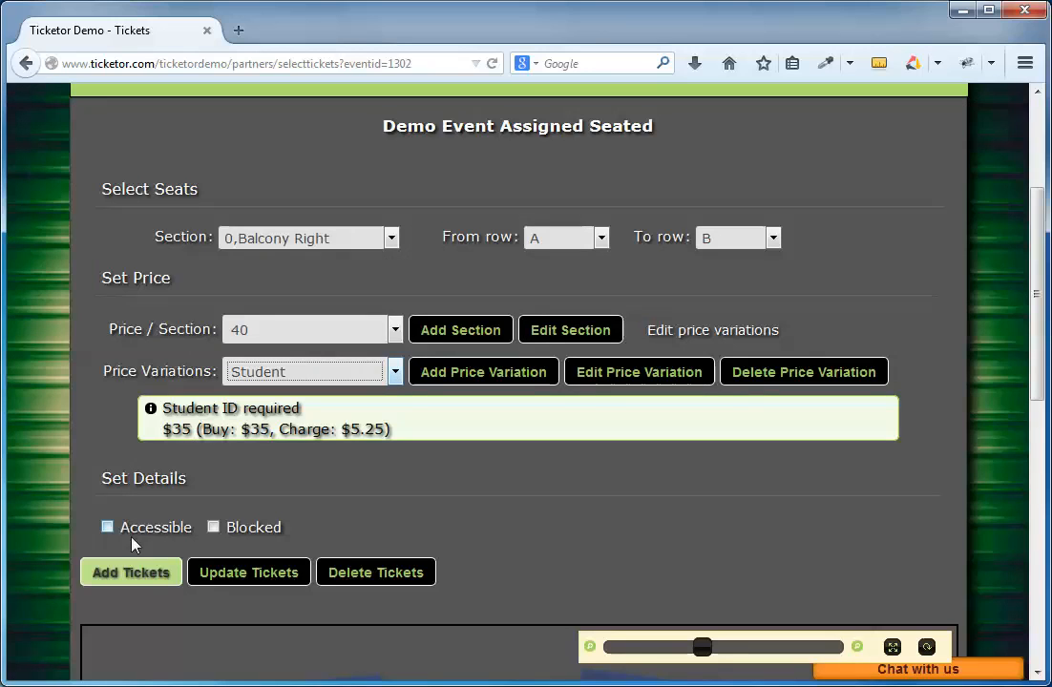
left_click(136, 570)
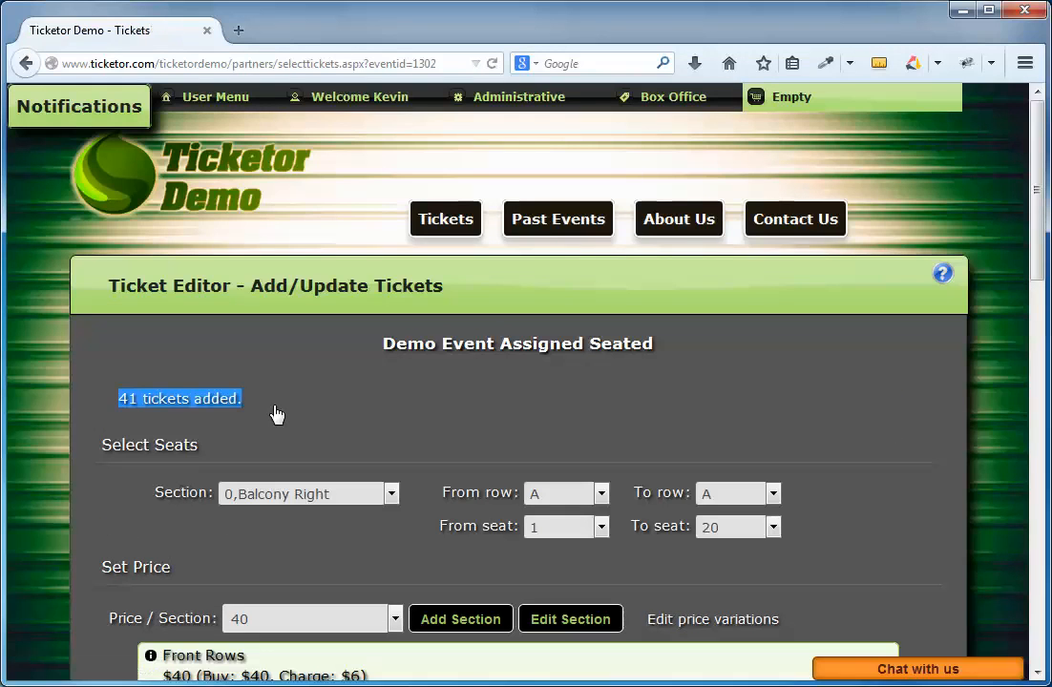
scroll(276, 410, "down", 1)
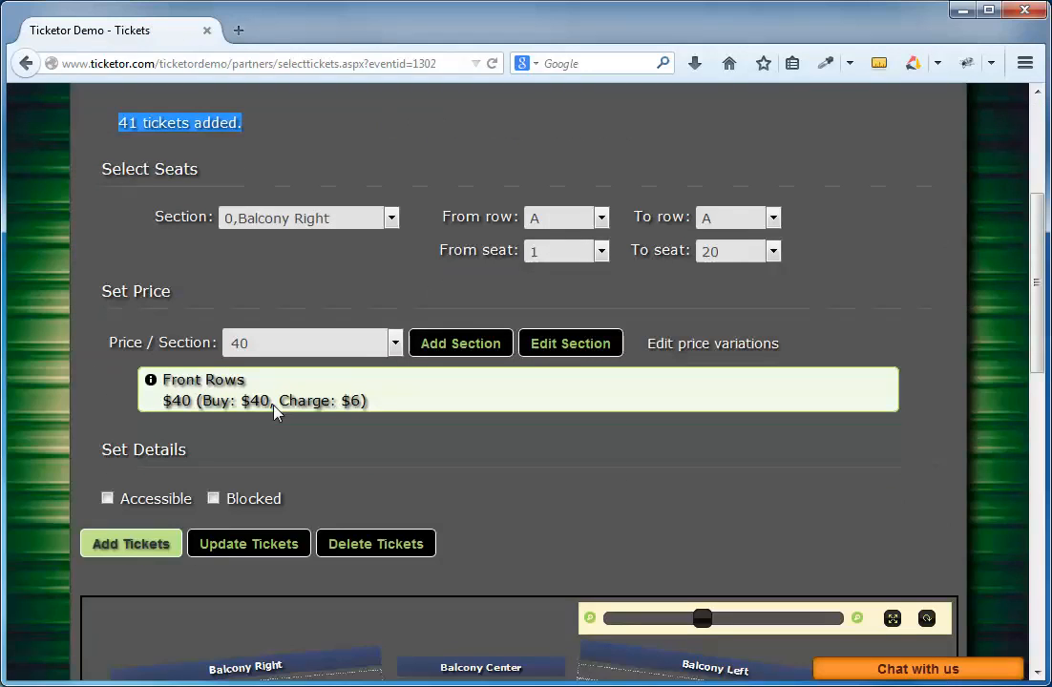
scroll(276, 410, "down", 7)
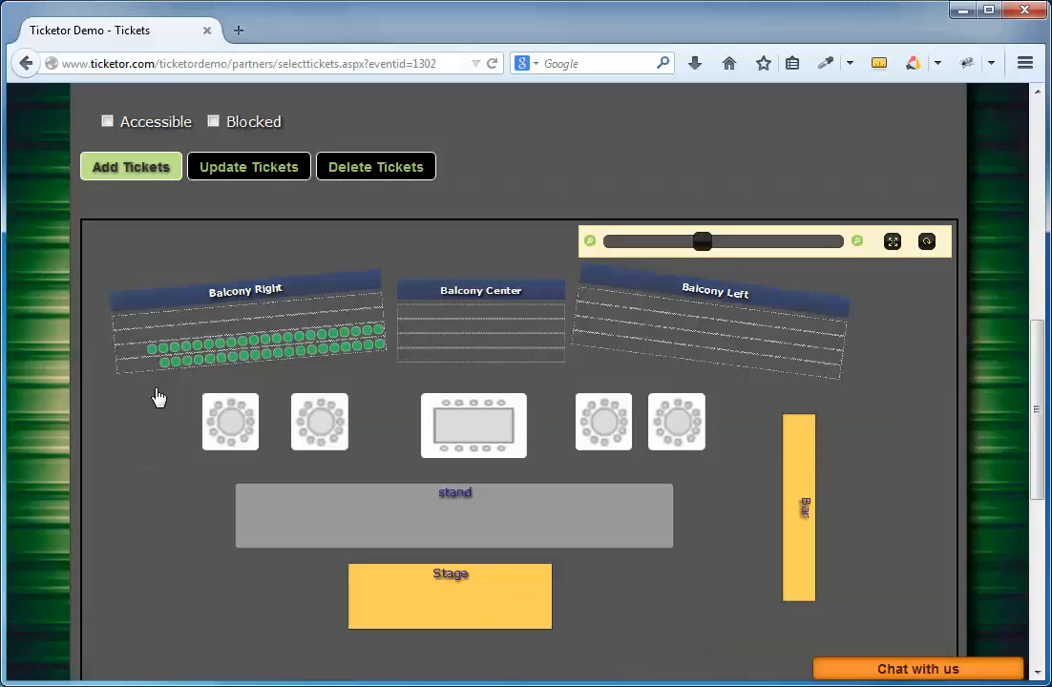
scroll(159, 398, "down", 2)
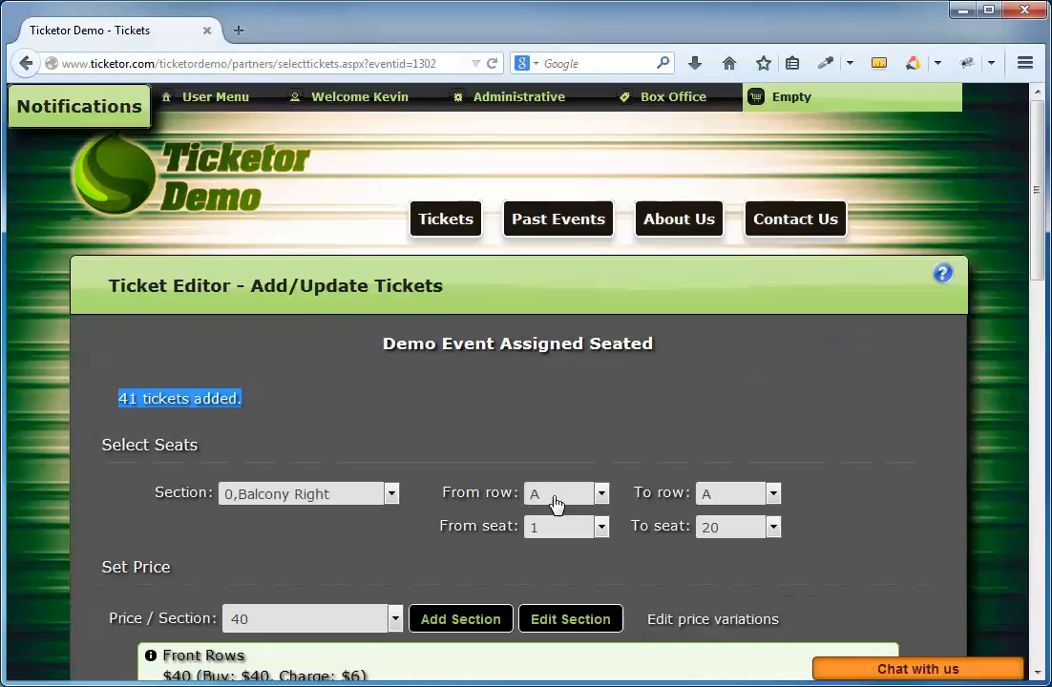
- Select rows C to D of Balcony Right for ticketing and check the available price sections
left_click(556, 502)
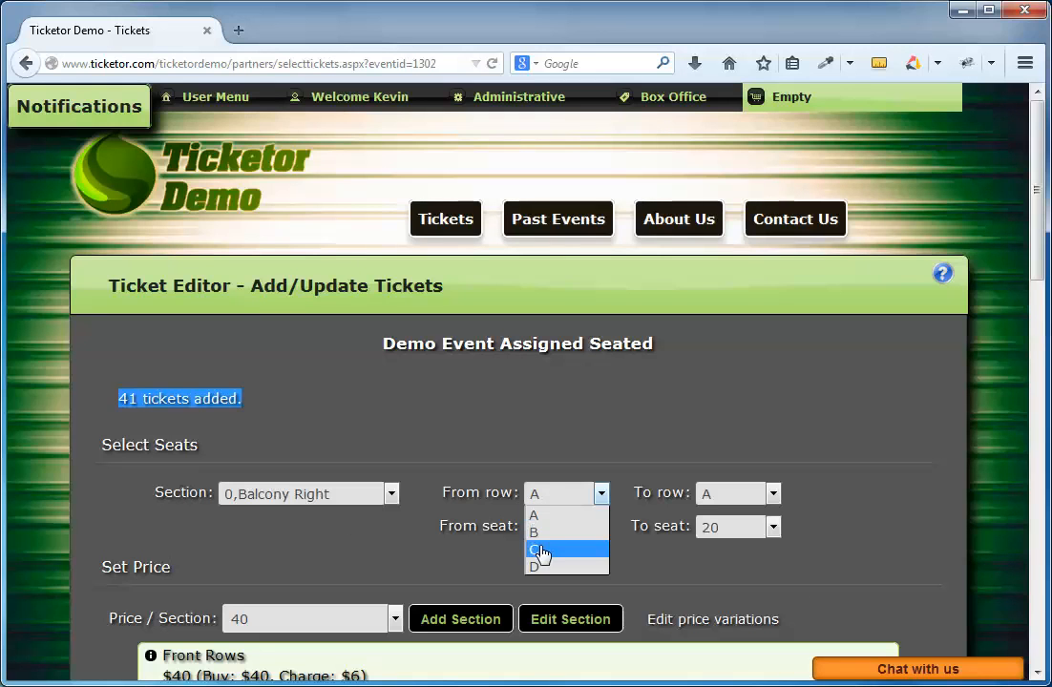
left_click(598, 555)
left_click(723, 498)
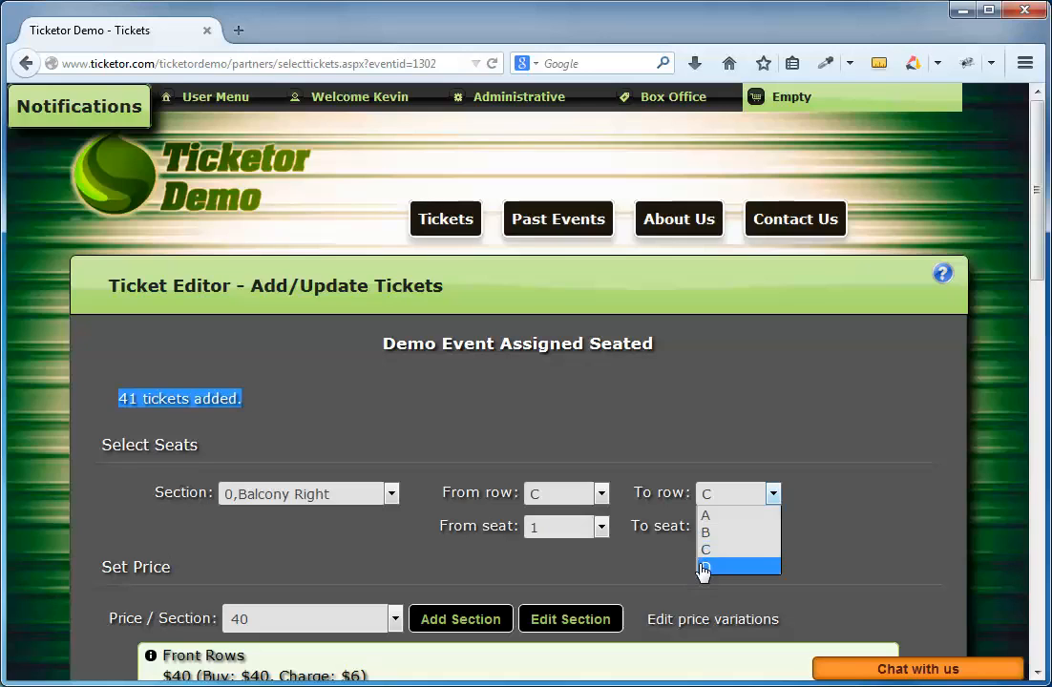
left_click(705, 567)
left_click(394, 481)
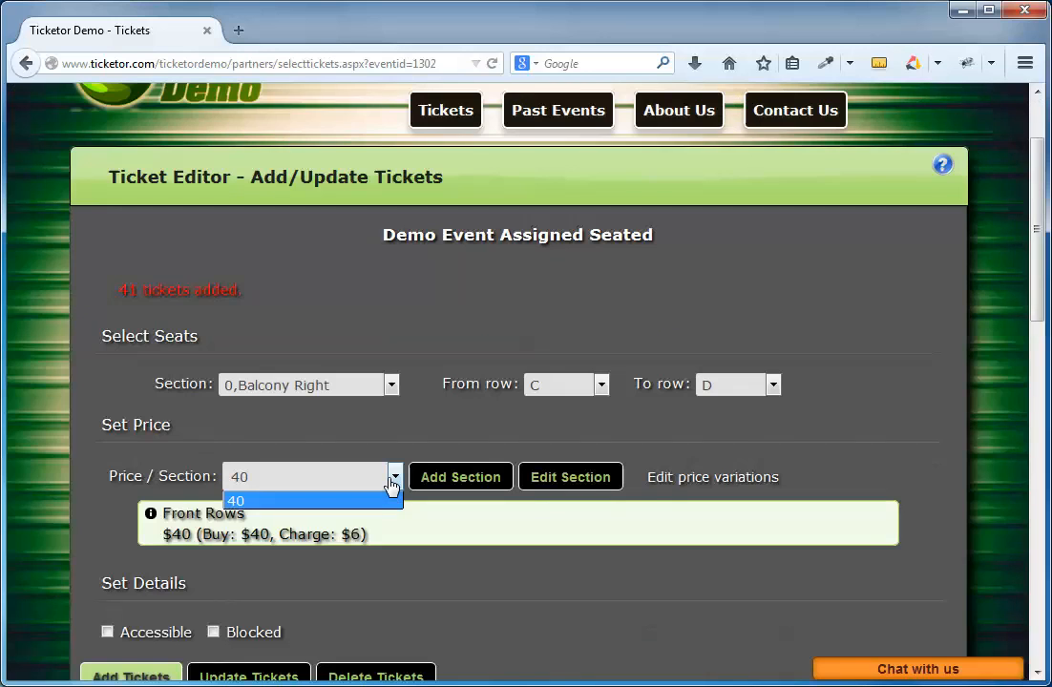
left_click(393, 481)
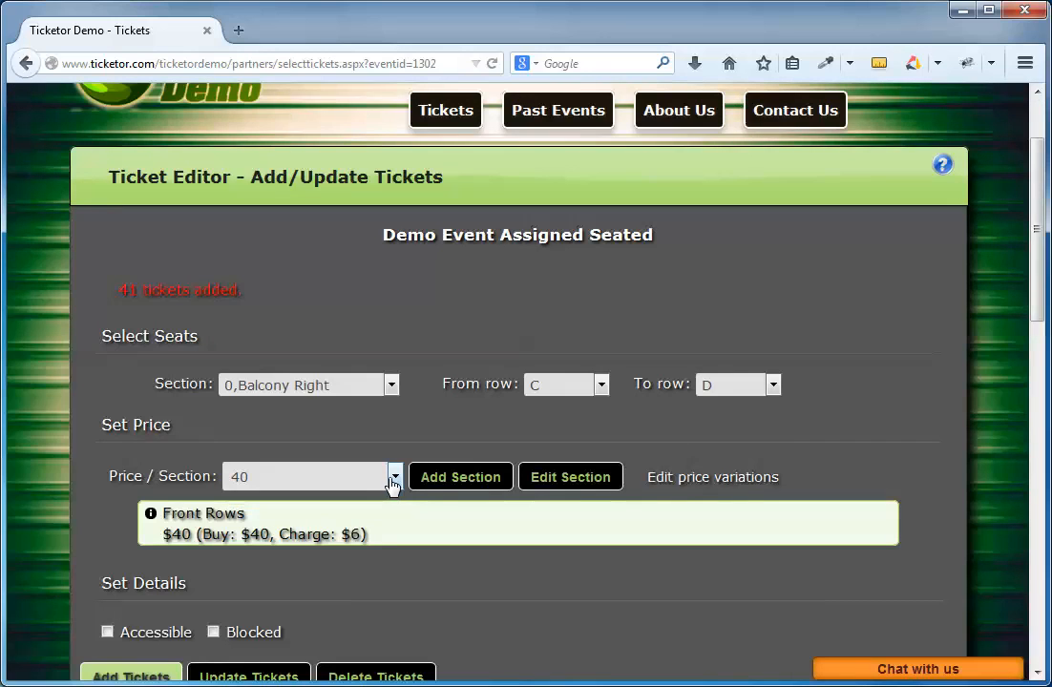
- Add a price section named 30 with description Rear row, a $30 face price and a 15% service charge
left_click(460, 477)
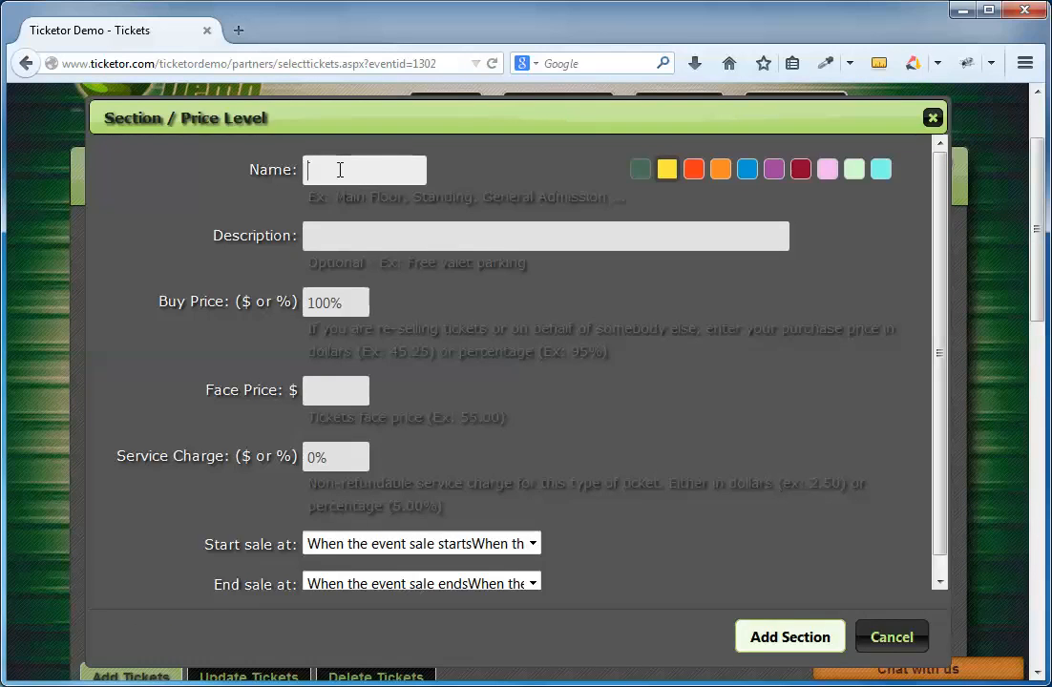
type("30")
key("Tab")
type("Rear ")
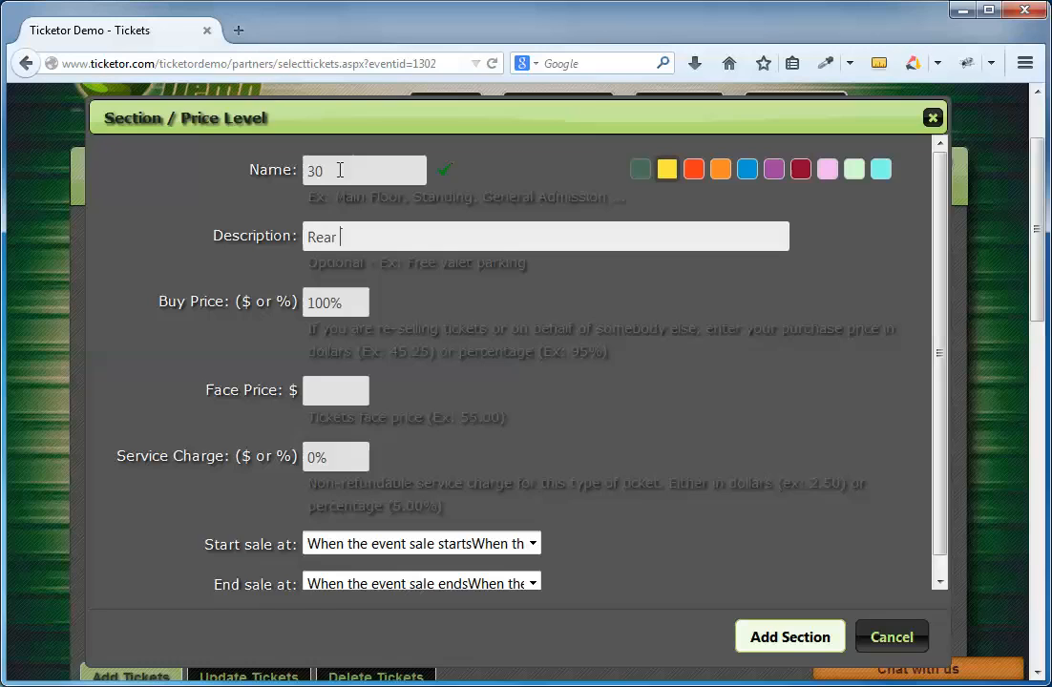
type("row")
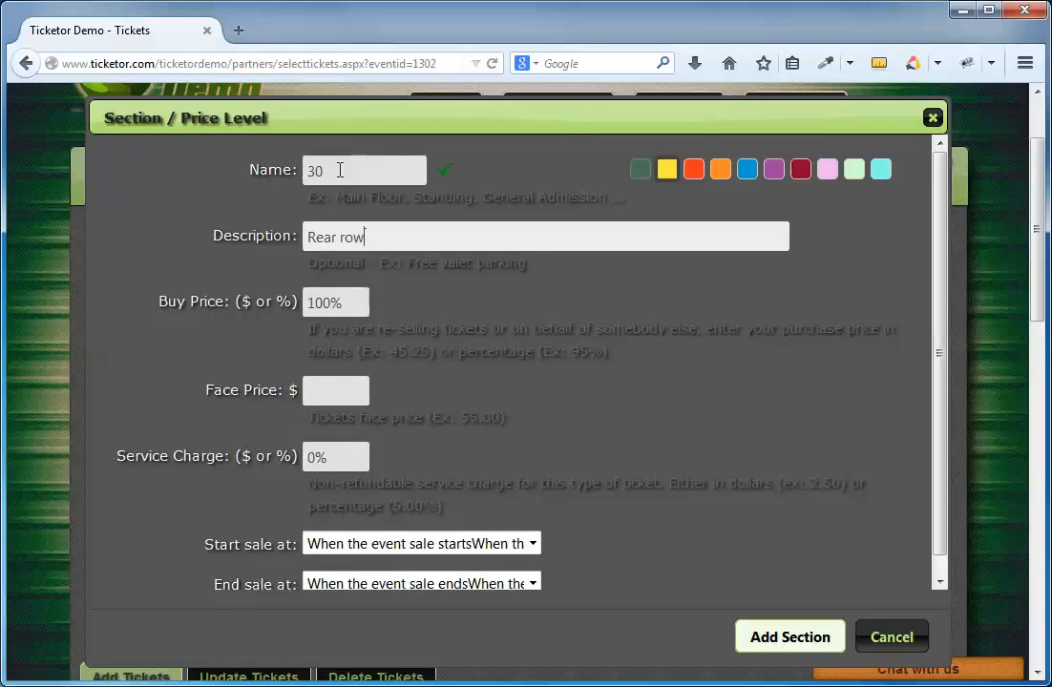
left_click(336, 398)
type("3")
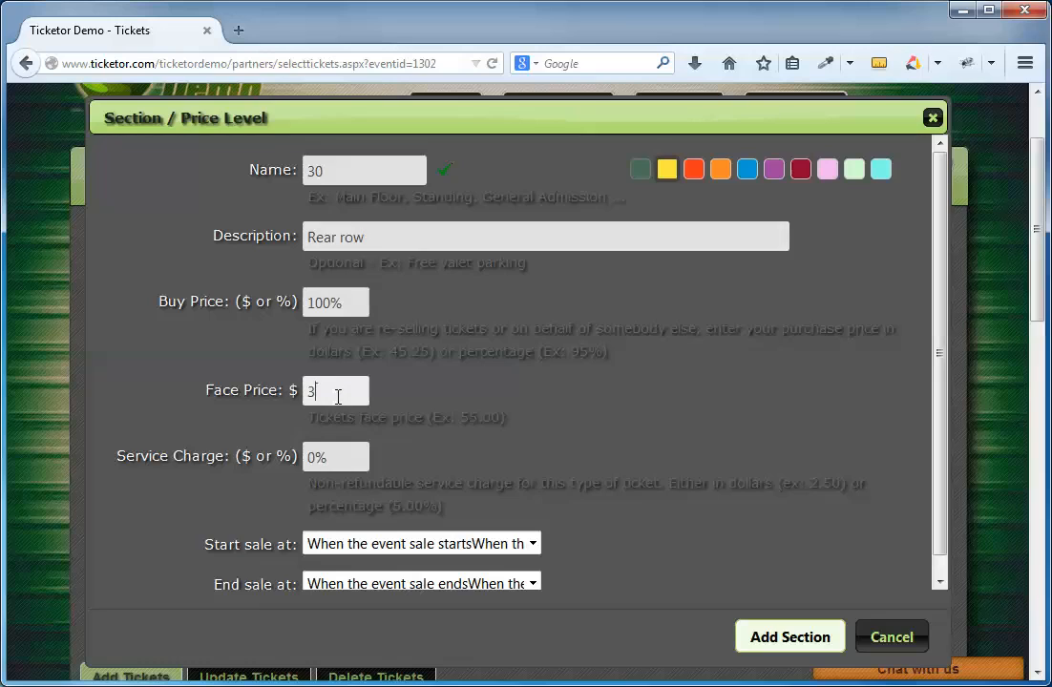
type("0")
key("Return")
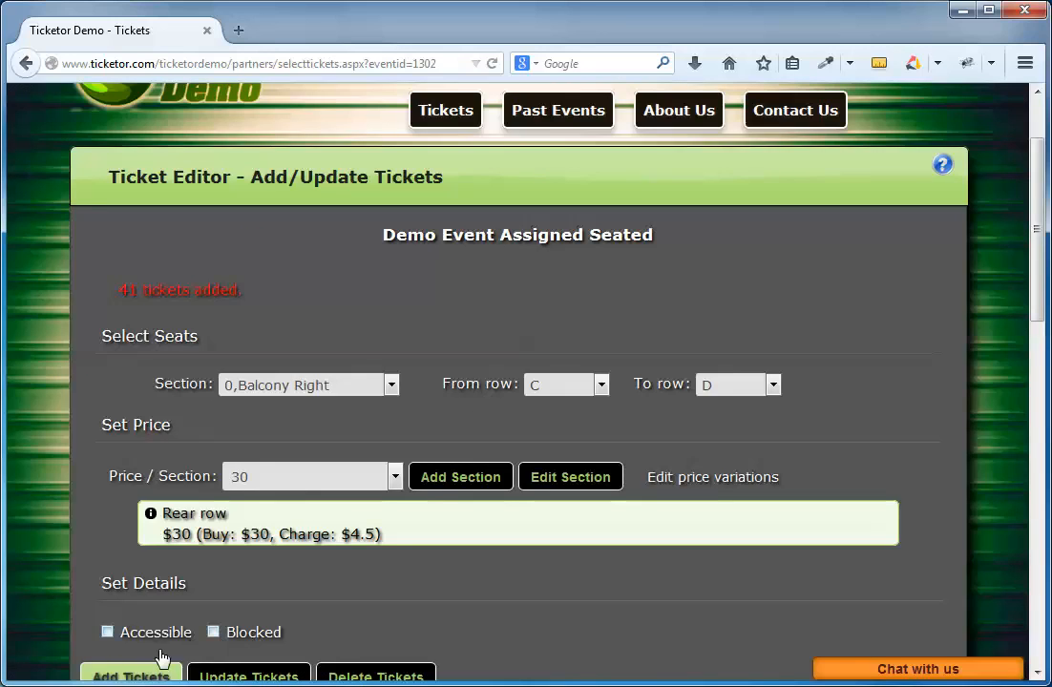
- Add the section 30 tickets to rows C to D of Balcony Right and review the seating chart, price legend and ticket totals
left_click(138, 675)
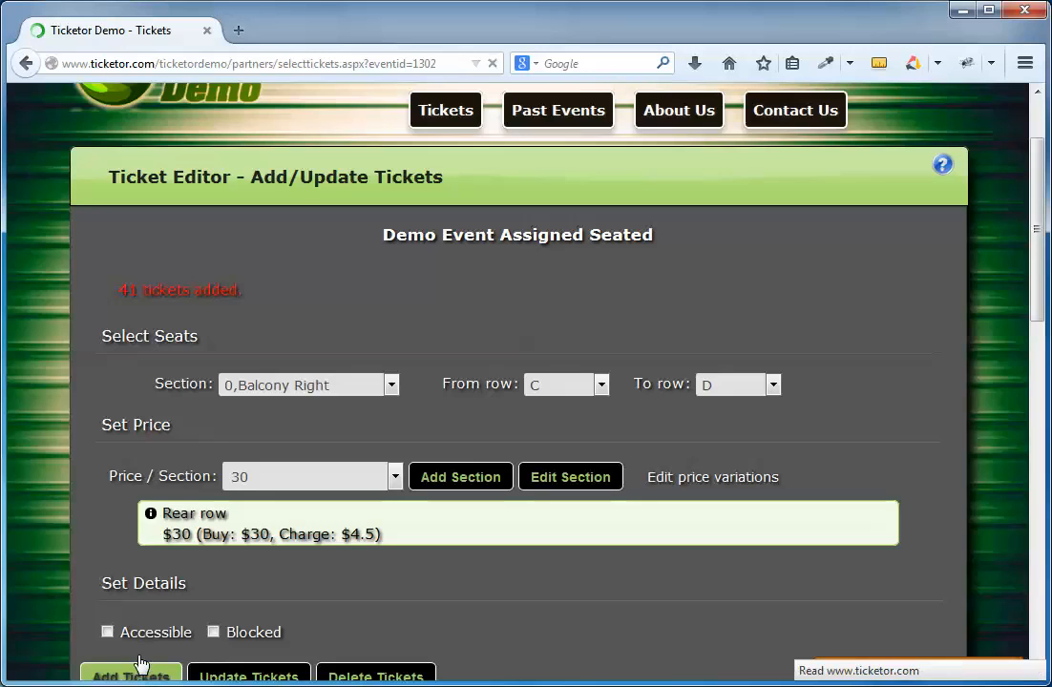
scroll(139, 662, "down", 10)
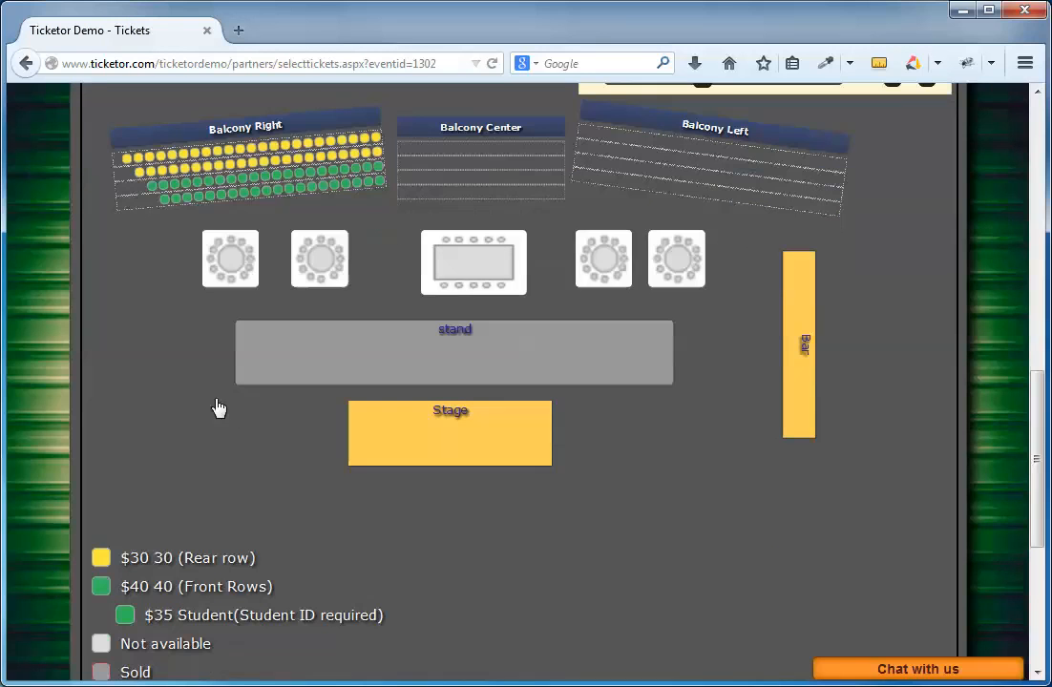
left_click(228, 169)
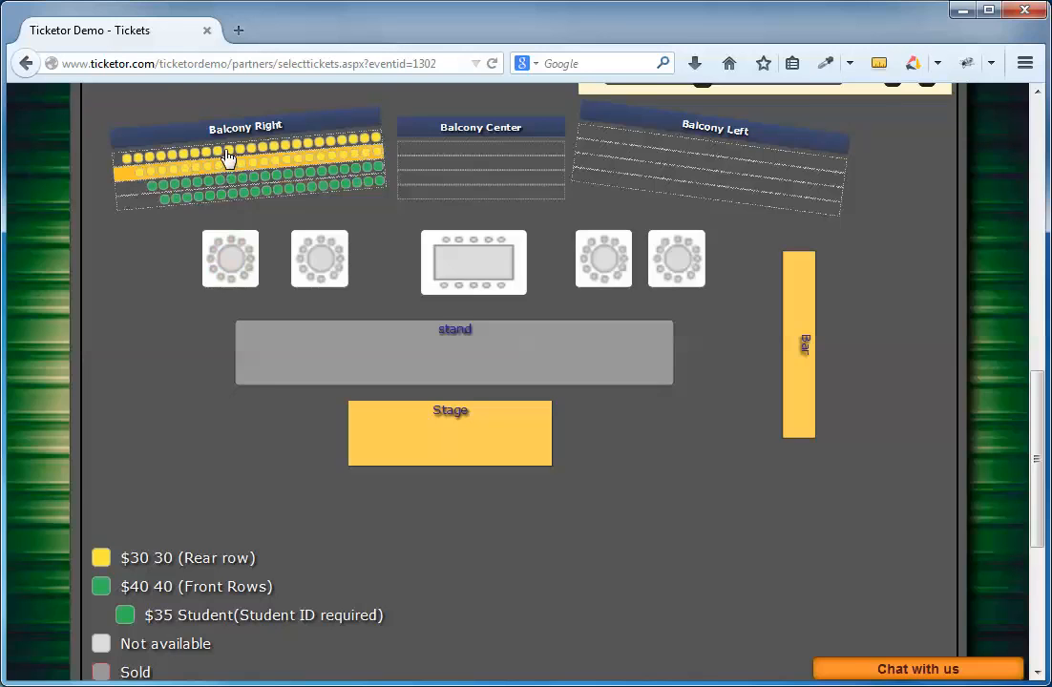
scroll(155, 310, "up", 5)
scroll(155, 310, "down", 8)
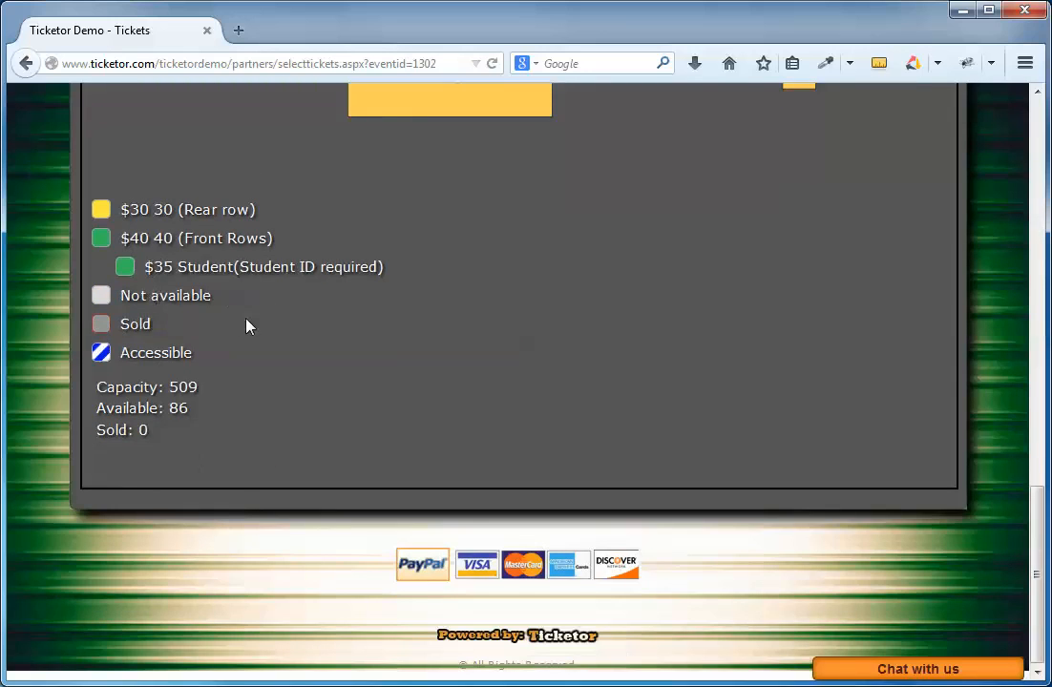
scroll(247, 325, "up", 6)
scroll(248, 327, "up", 2)
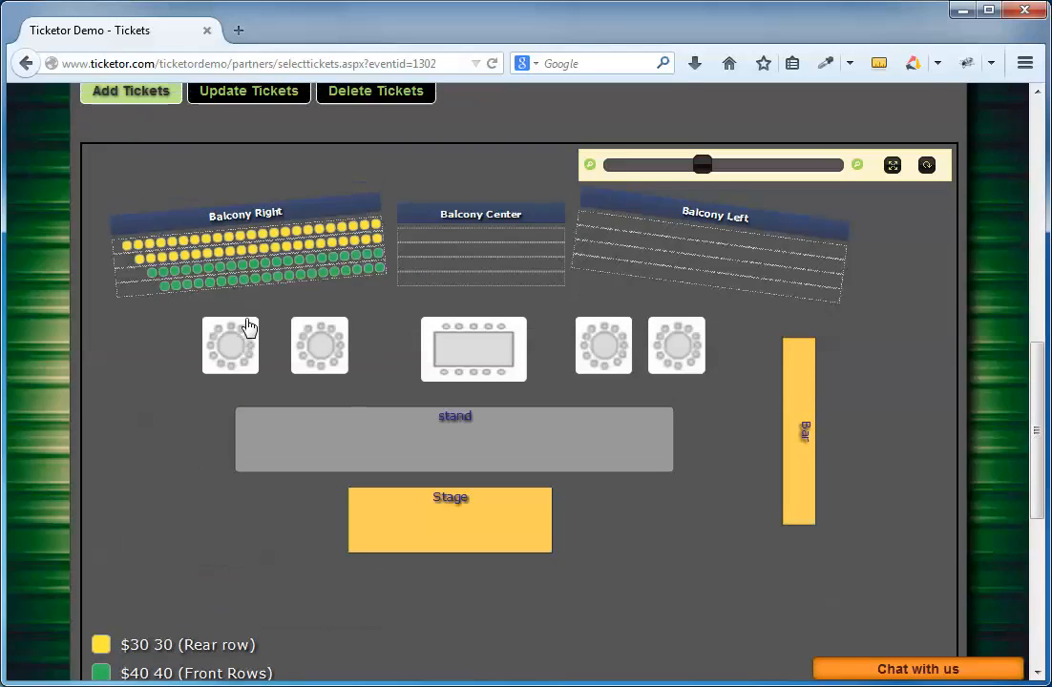
scroll(248, 328, "up", 10)
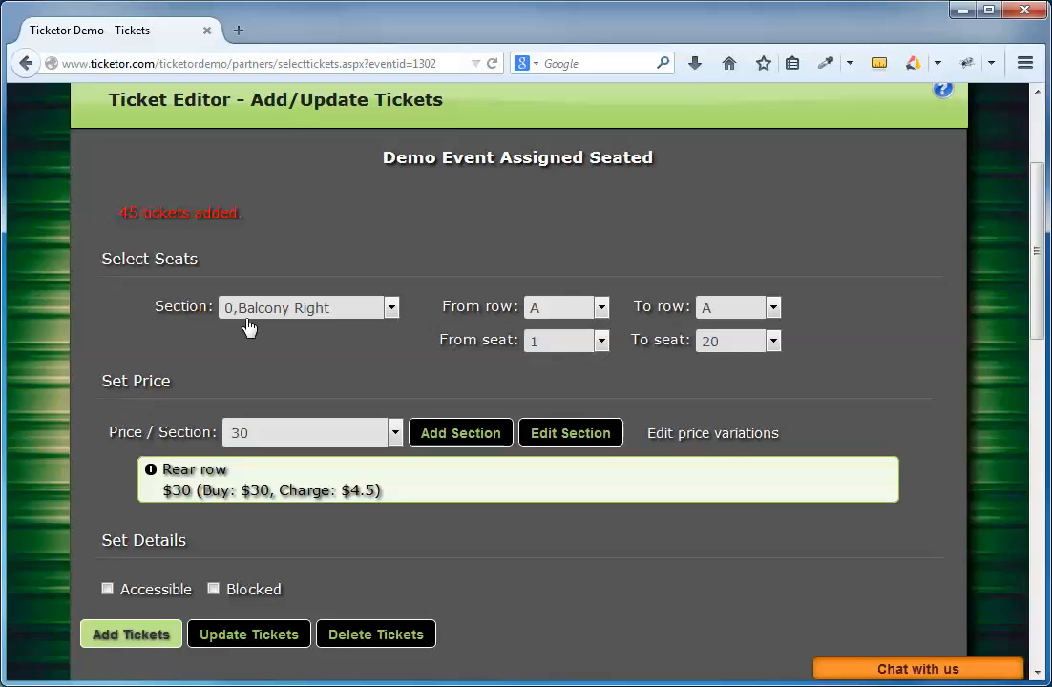
- Add tickets to rows A to B of Balcony Center using price section 40
left_click(535, 309)
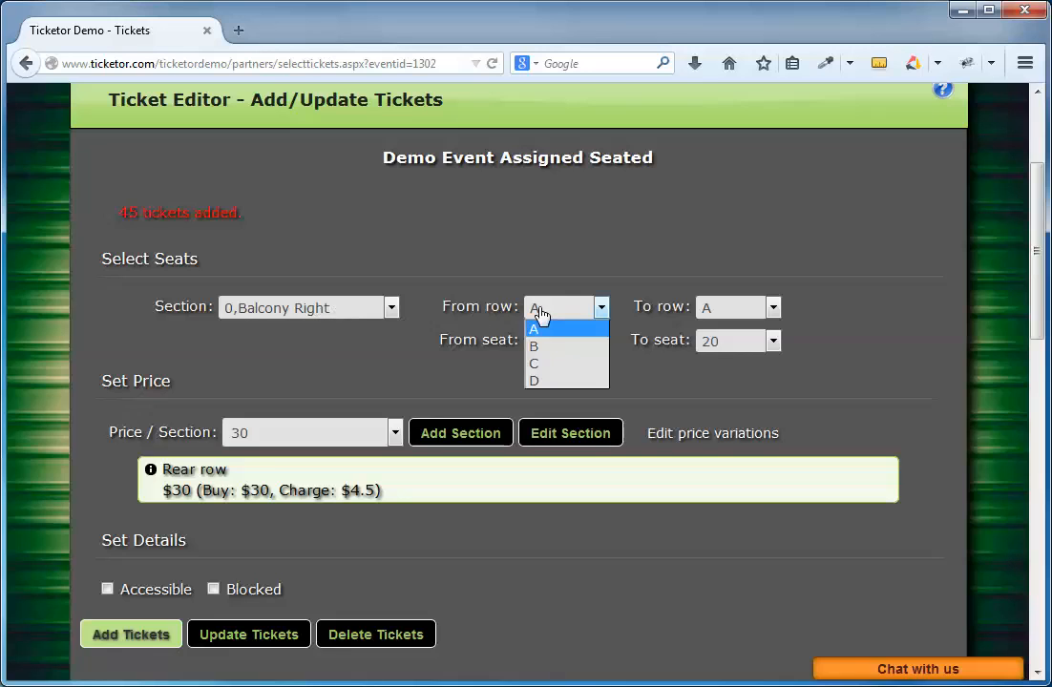
left_click(538, 315)
left_click(334, 315)
left_click(306, 346)
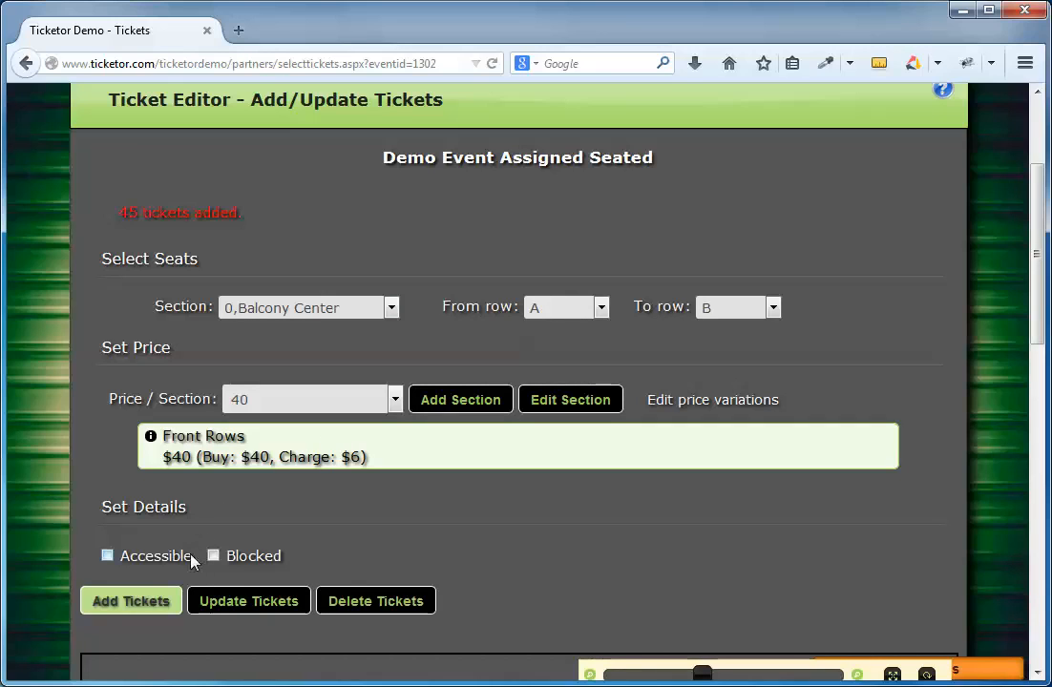
left_click(153, 601)
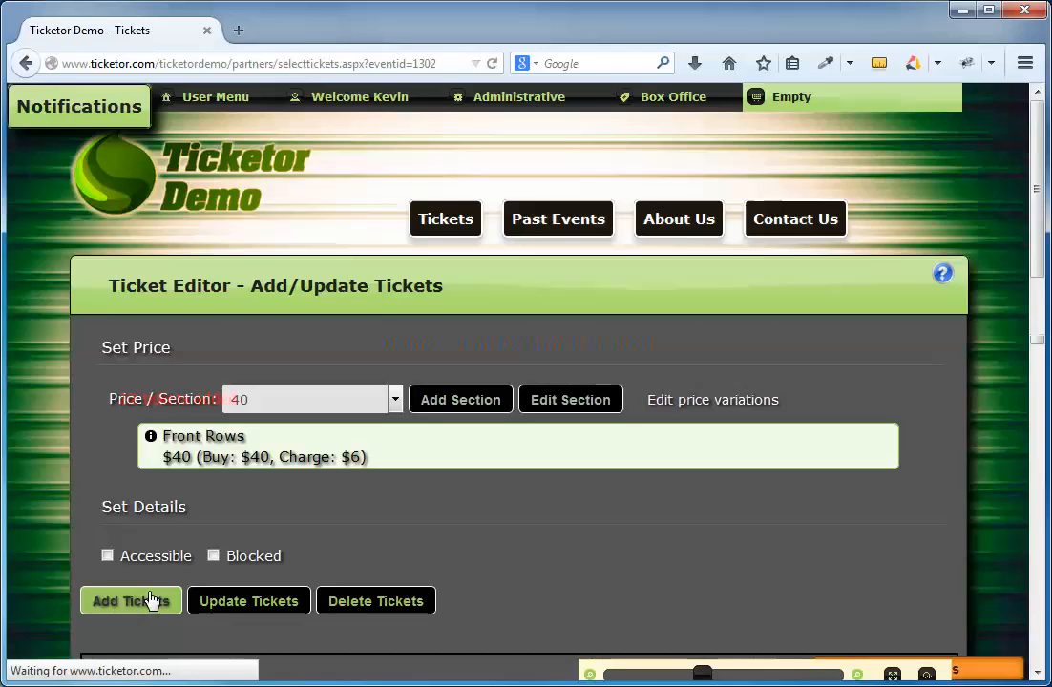
- Add tickets to rows C to D of Balcony Center using price section 30
scroll(259, 412, "down", 2)
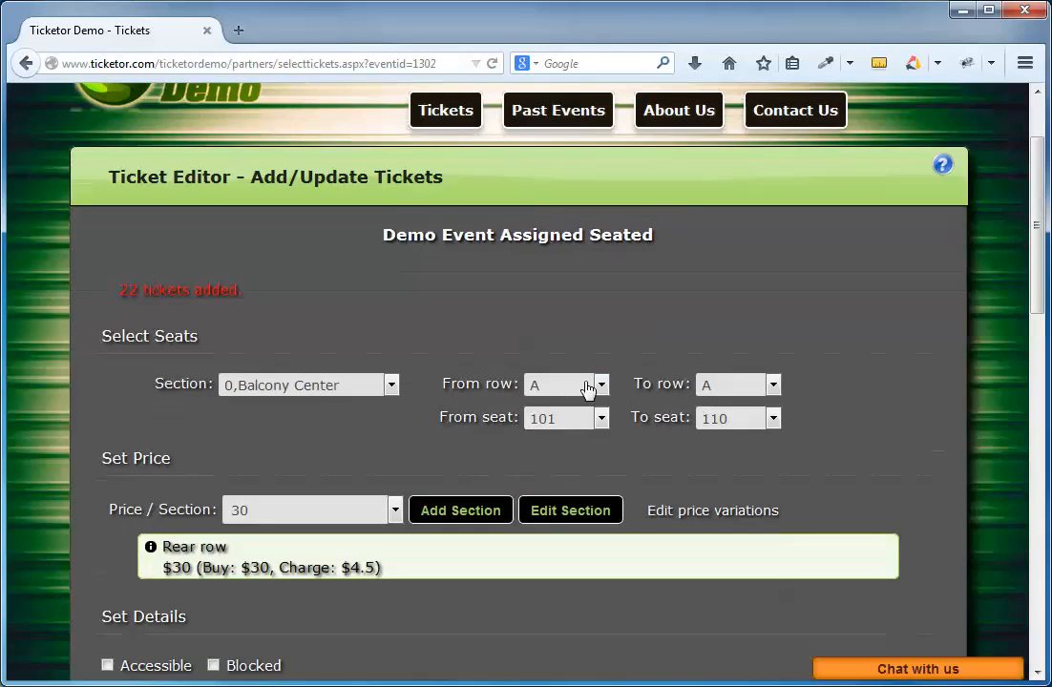
left_click(587, 387)
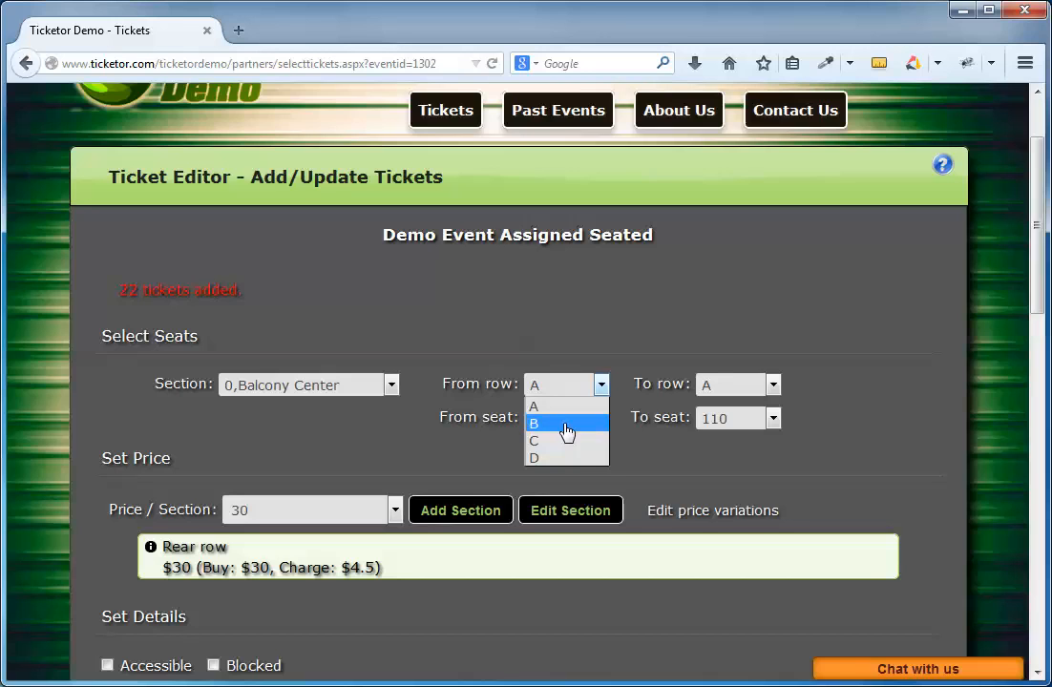
left_click(537, 441)
scroll(223, 557, "down", 4)
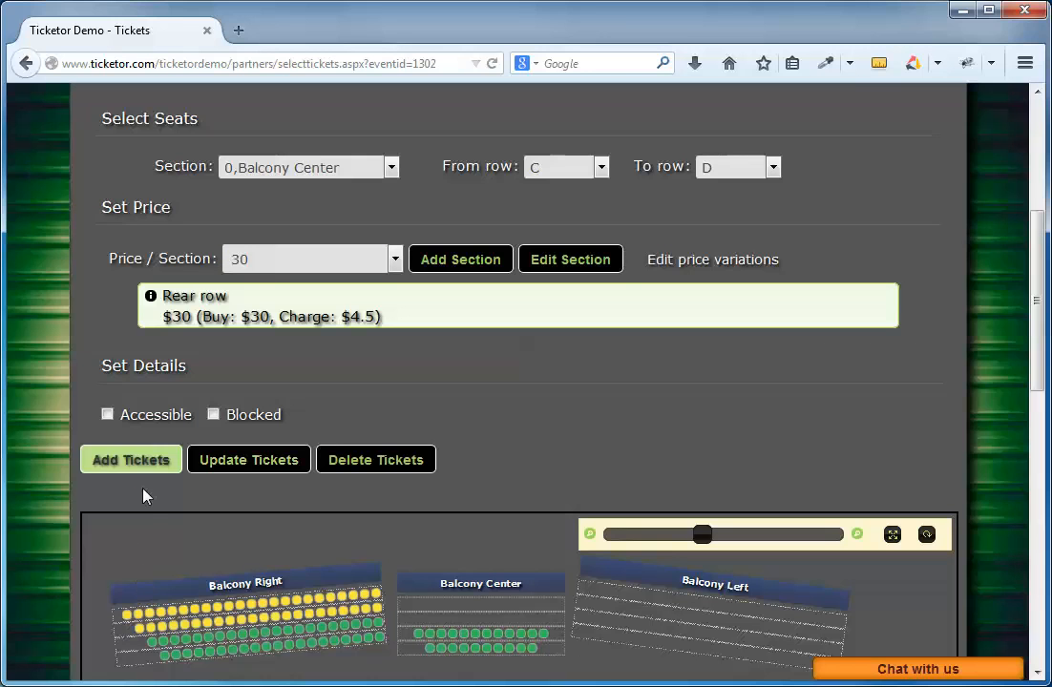
left_click(150, 463)
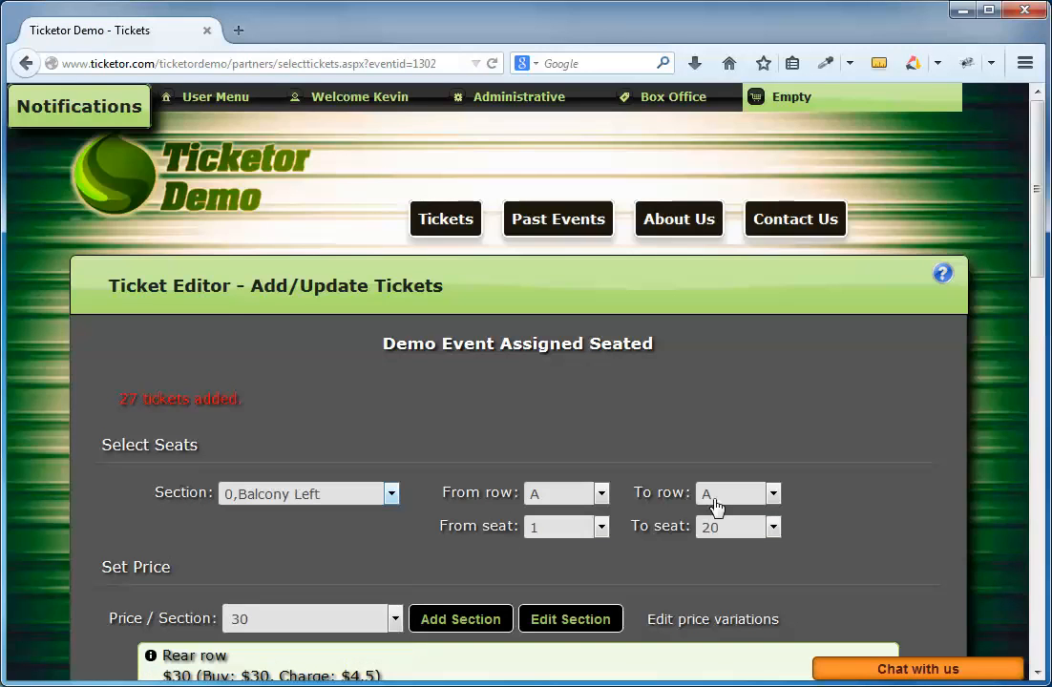
- Add tickets to rows A to B of Balcony Left using price section 40
left_click(718, 495)
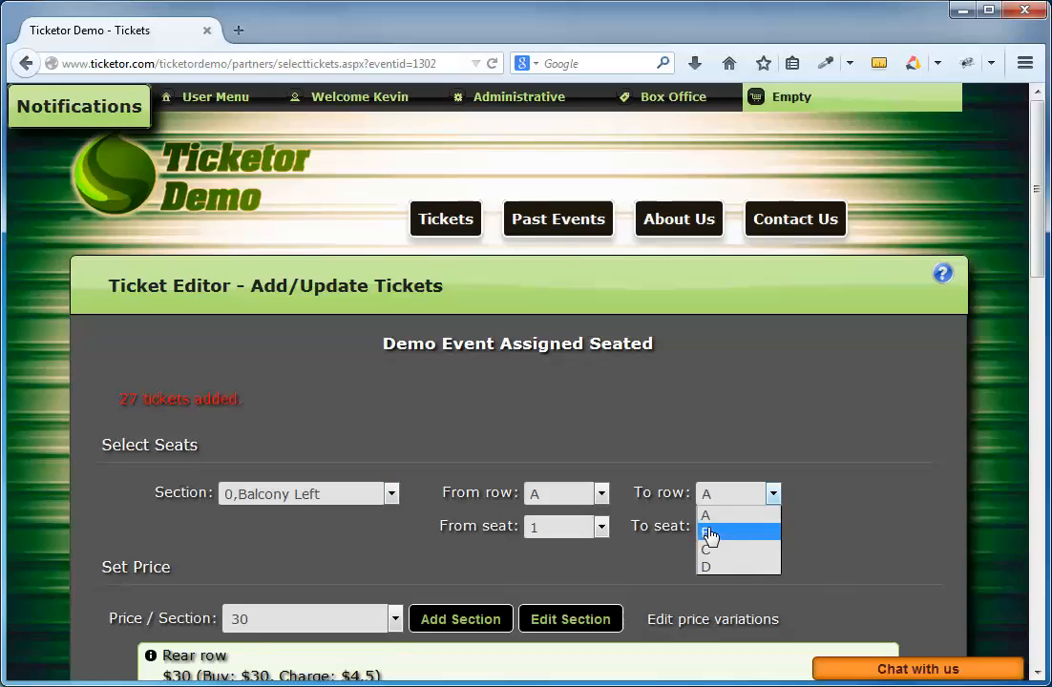
left_click(709, 532)
left_click(301, 594)
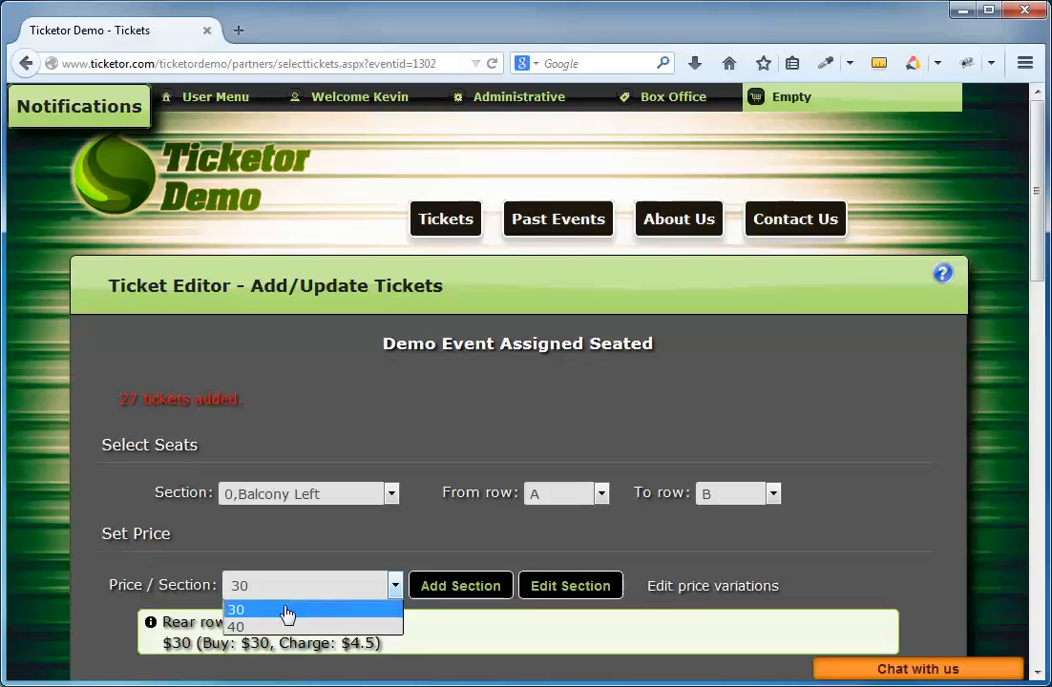
left_click(288, 611)
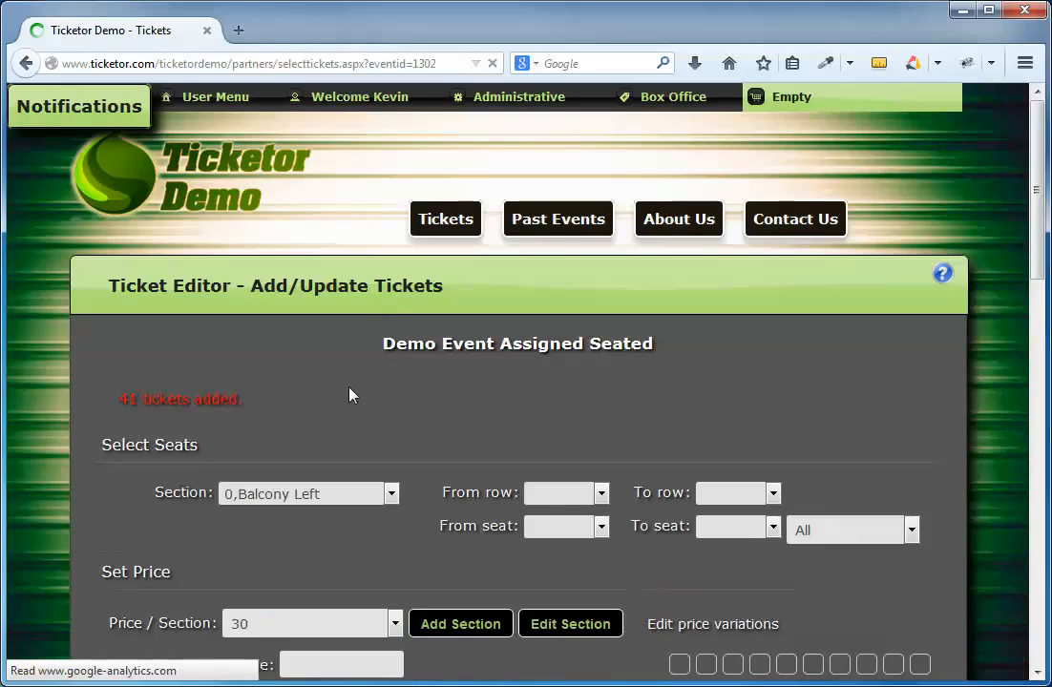
- Add tickets to rows C to D of Balcony Left using price section 30 and review the seating chart
left_click(315, 496)
left_click(574, 501)
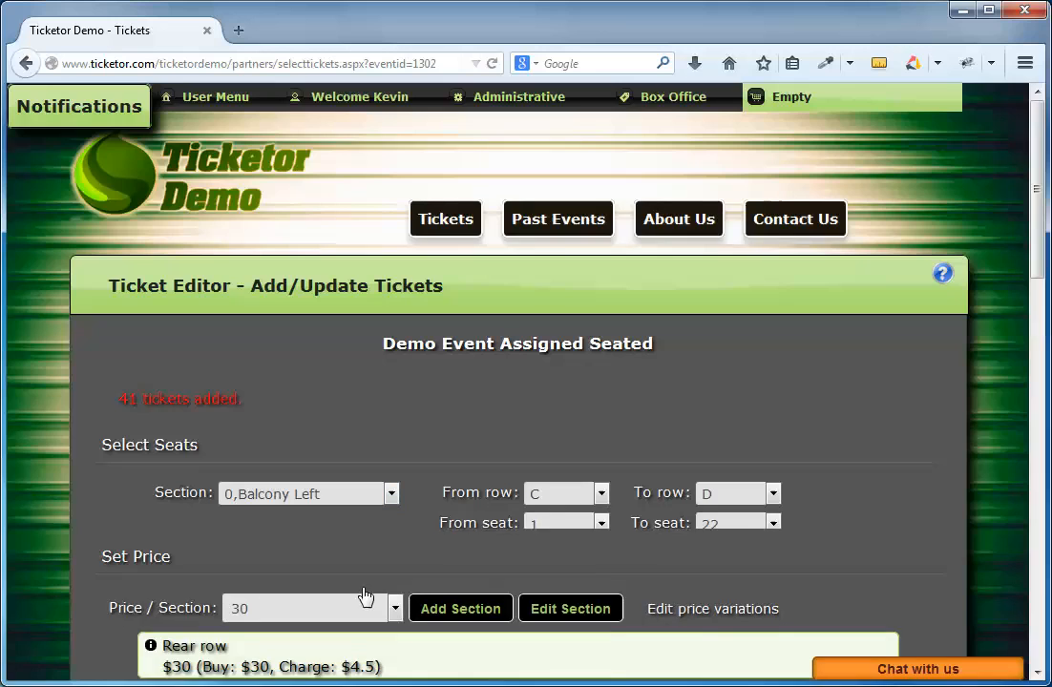
scroll(282, 494, "down", 3)
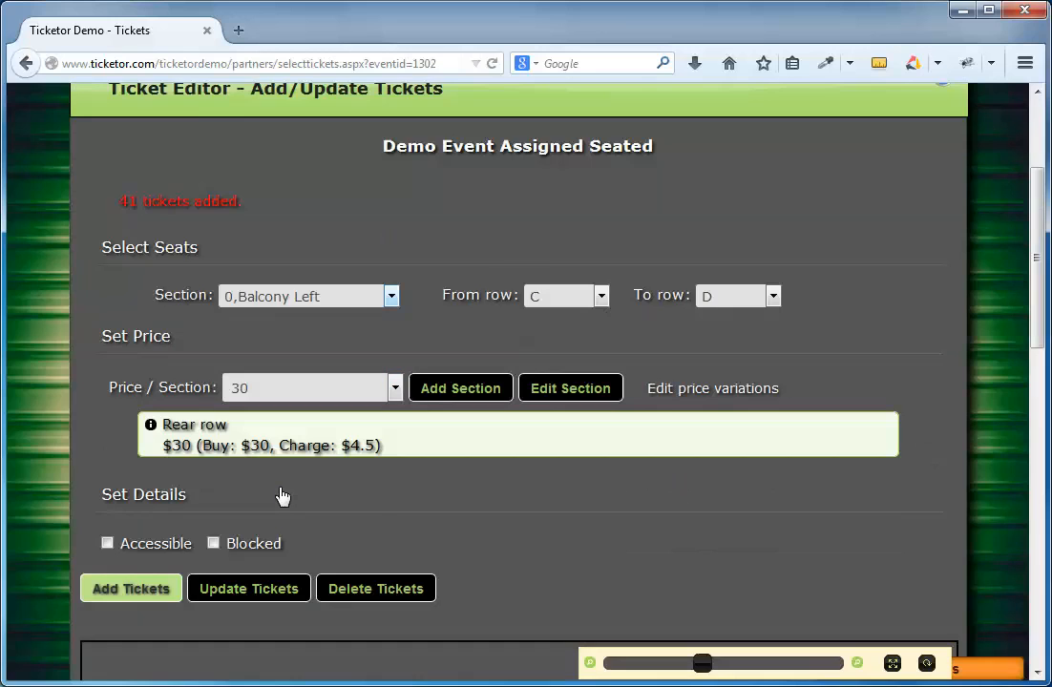
scroll(412, 436, "down", 5)
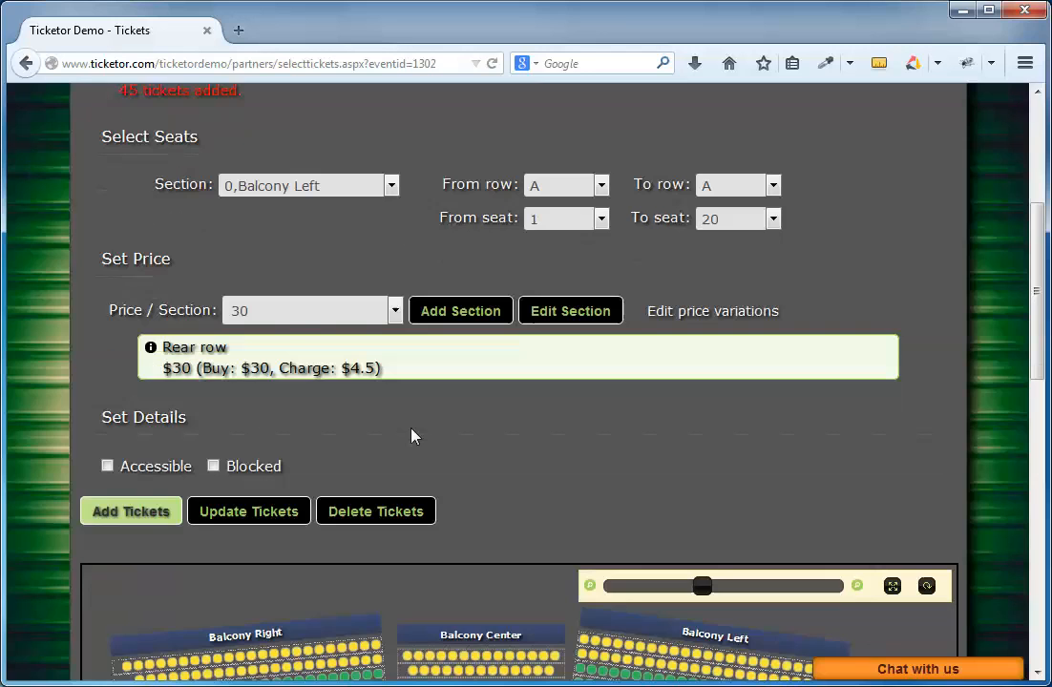
scroll(412, 436, "down", 4)
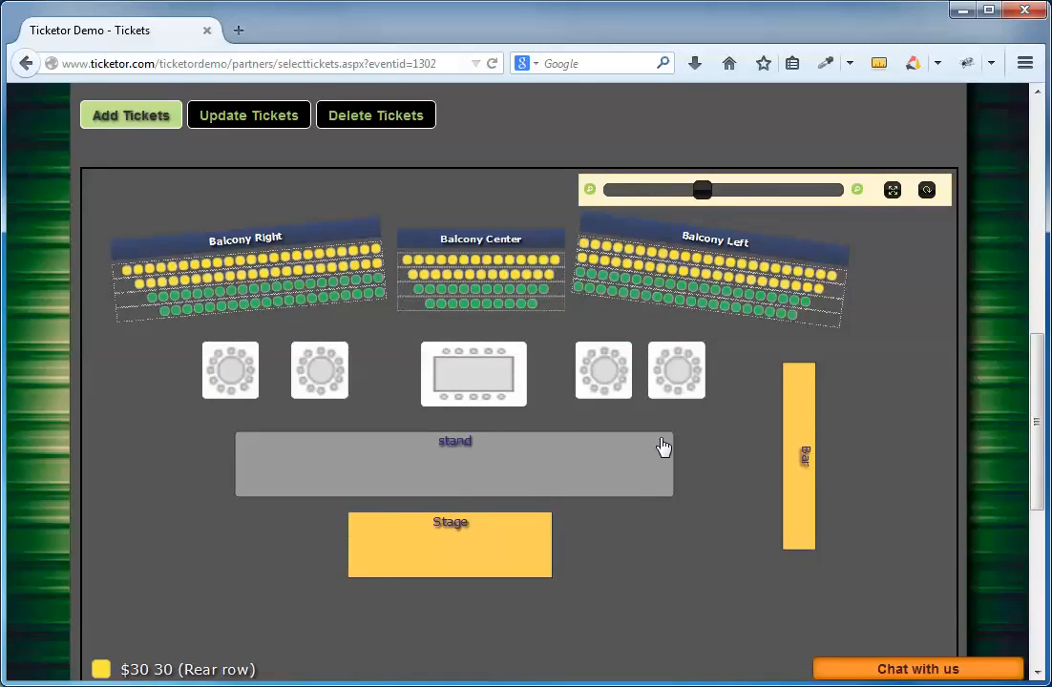
- Select seats 1 to 12 of section A and add a price section VIP, described "Includes dinner ....", with a $200 face price and 15% service charge
scroll(664, 444, "up", 5)
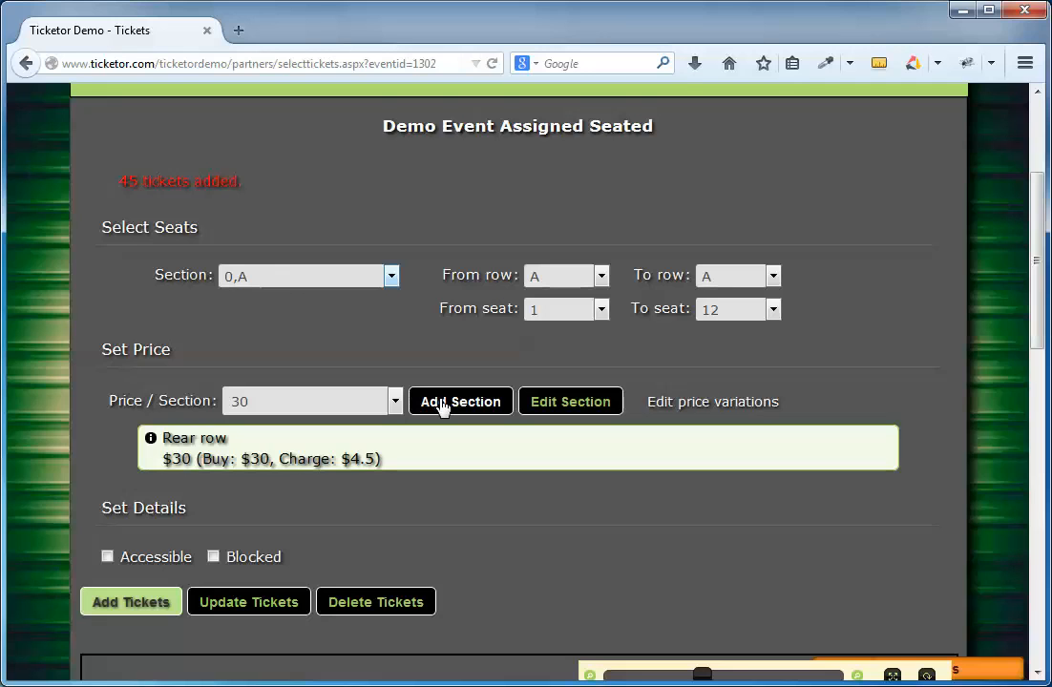
left_click(441, 403)
type("VIP")
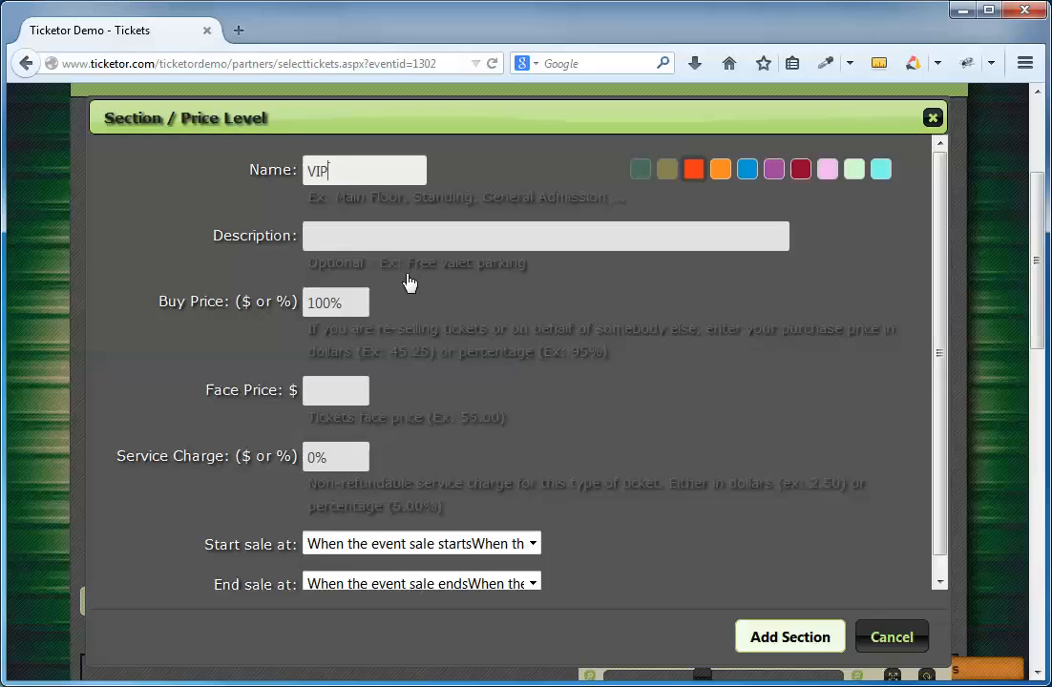
left_click(387, 229)
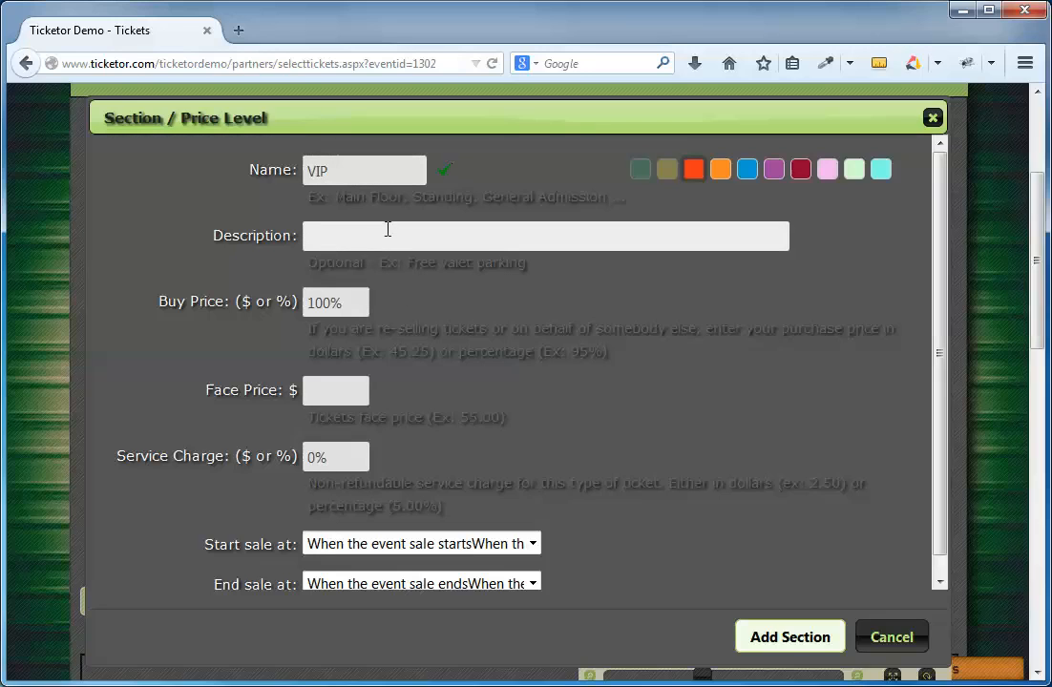
type("Includes dinner ....")
left_click(354, 381)
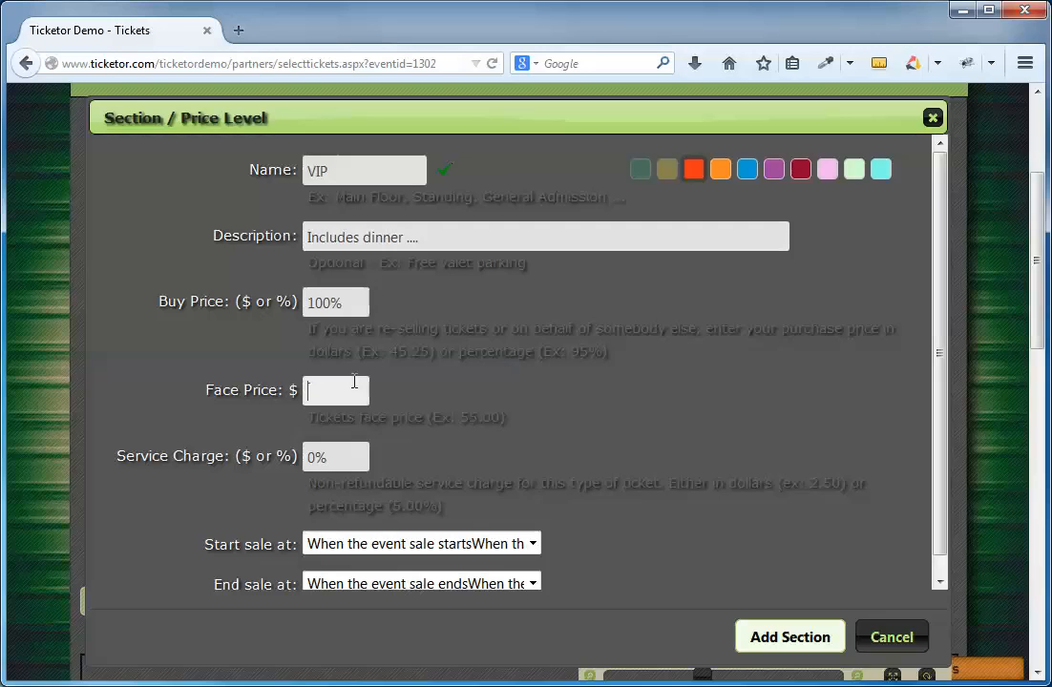
type("200")
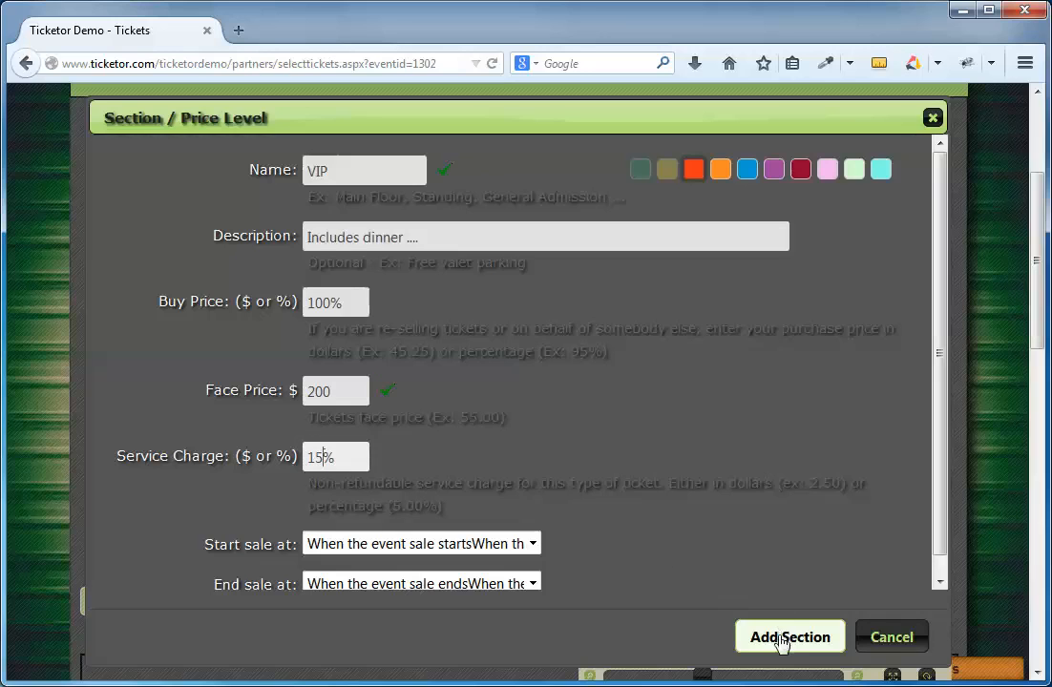
left_click(780, 638)
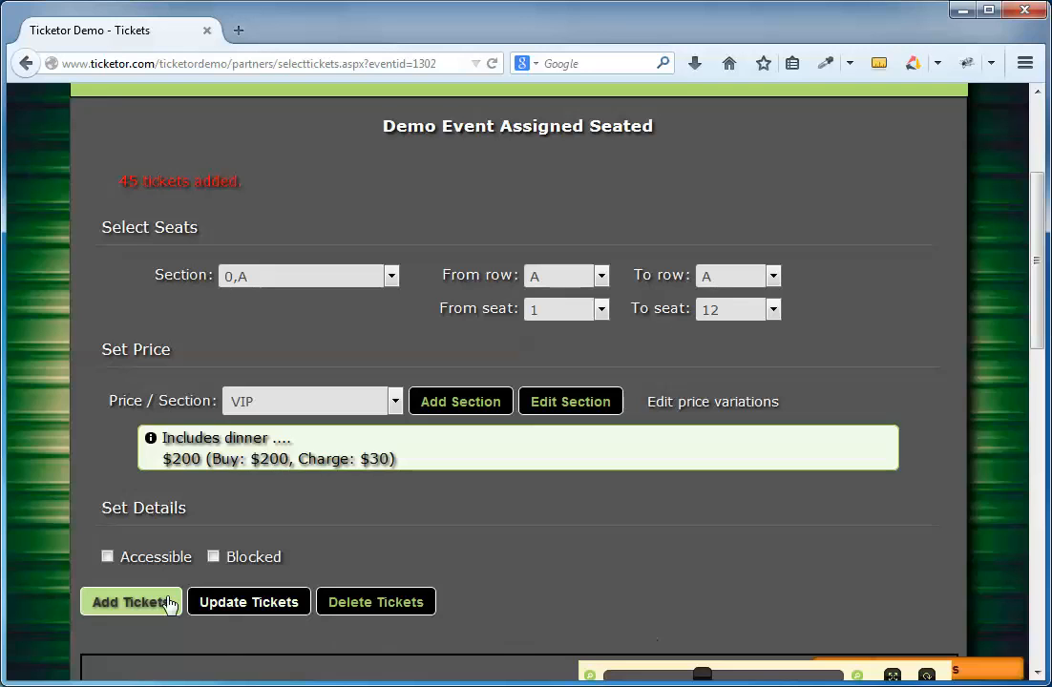
- Add the VIP tickets to seats 1 to 12 of section A and review the price legend
left_click(131, 602)
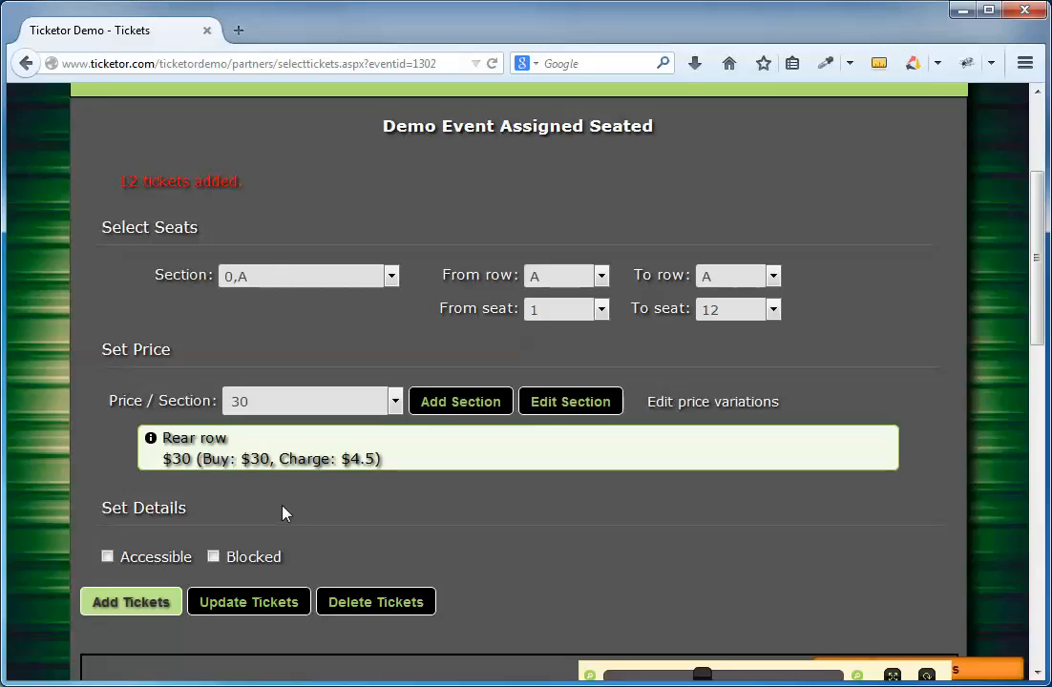
scroll(200, 418, "down", 10)
scroll(317, 415, "up", 1)
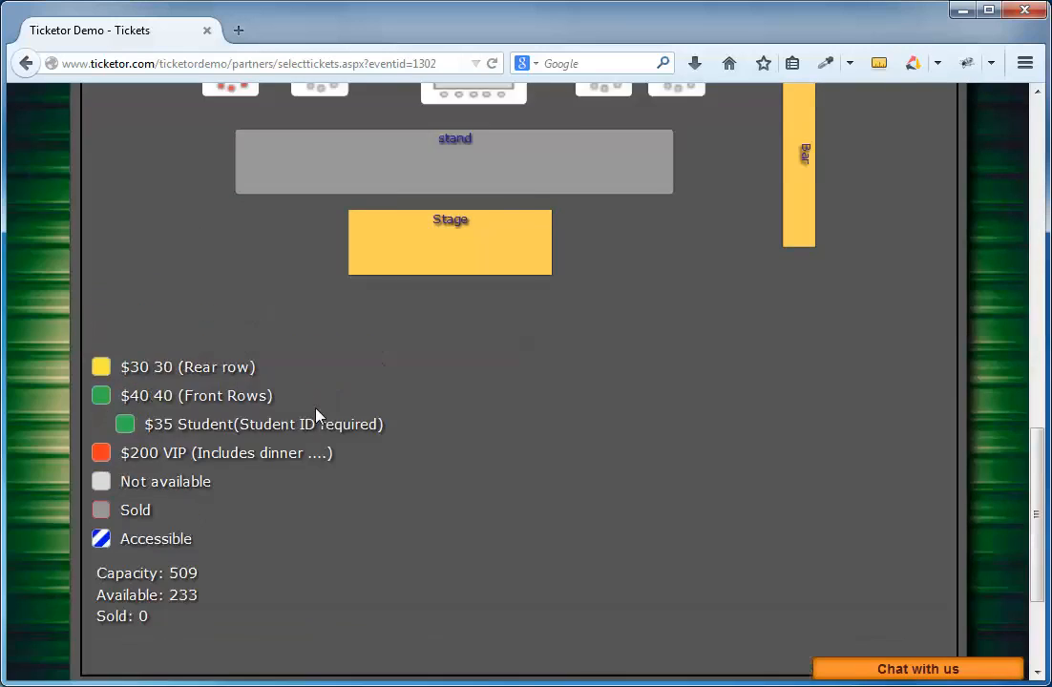
- Select seats 1 to 20 of the stand section's open row for ticketing
scroll(317, 415, "up", 10)
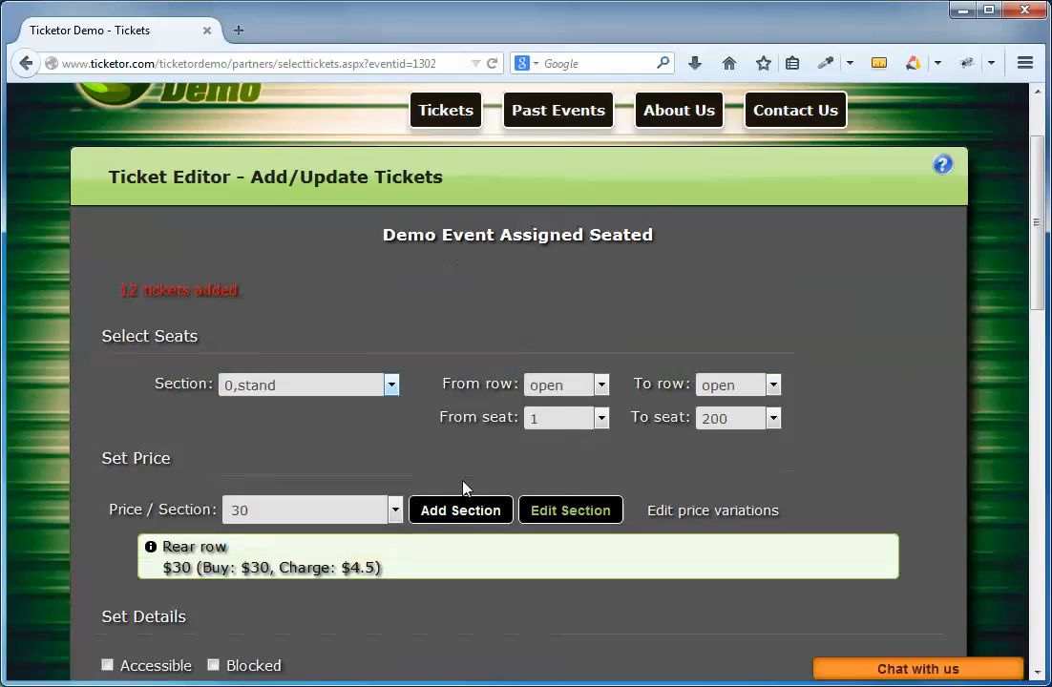
left_click(732, 424)
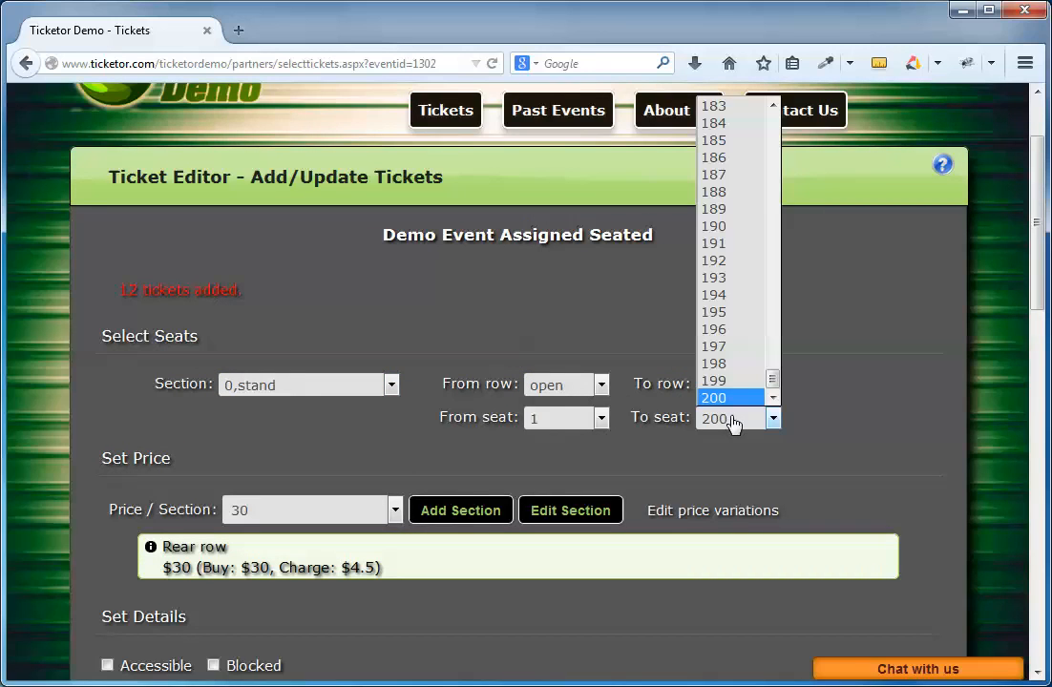
scroll(726, 238, "up", 20)
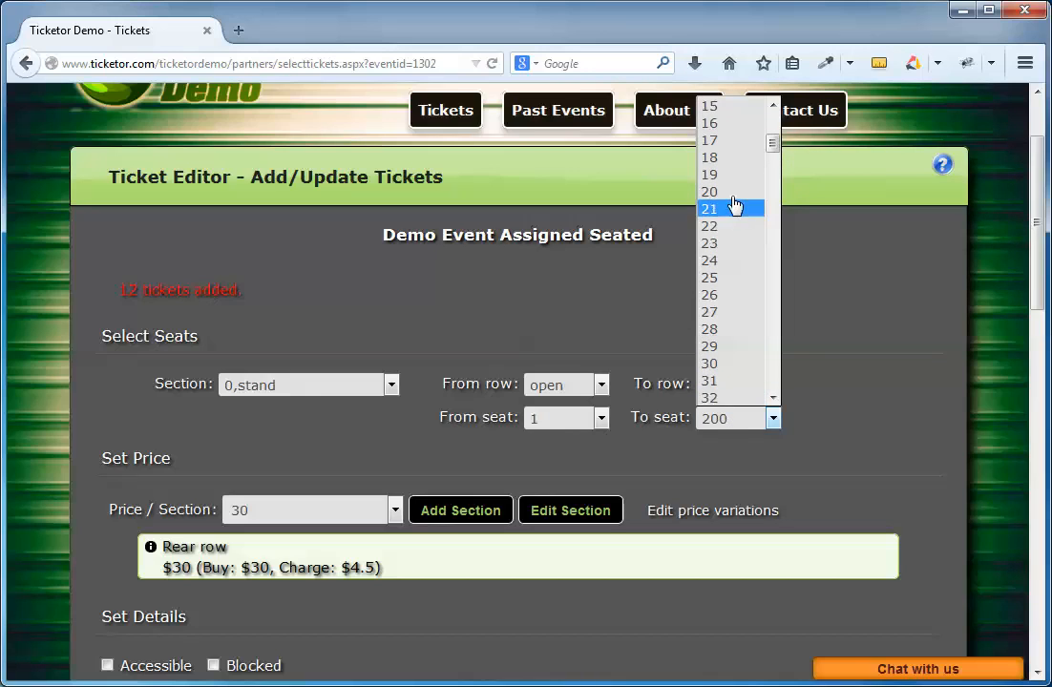
left_click(730, 193)
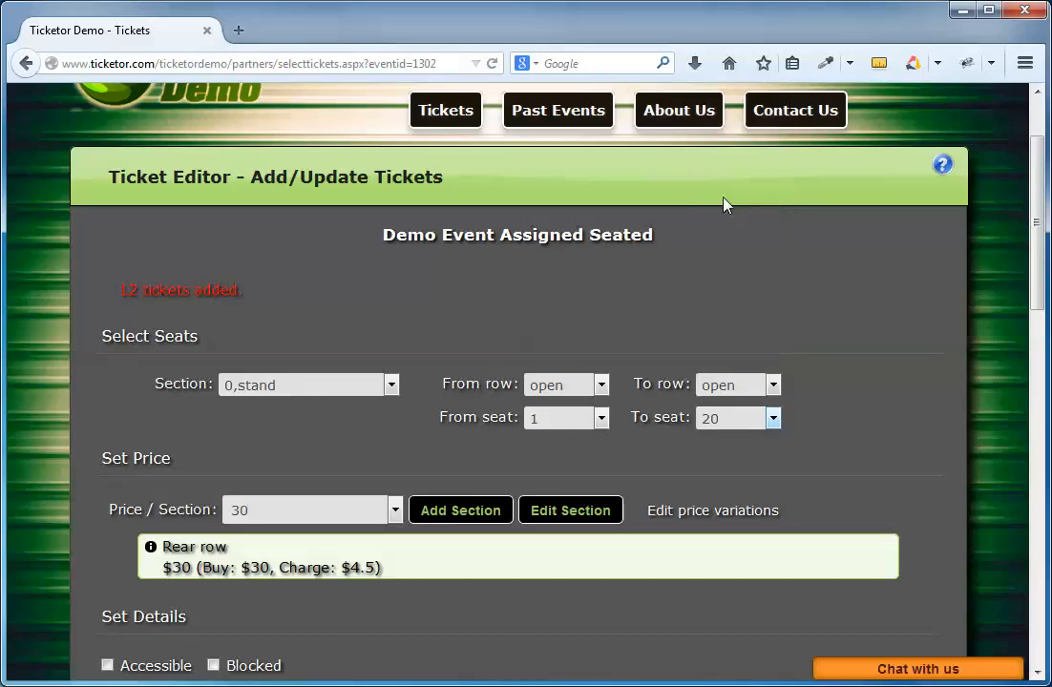
- Add a price section named Stand with a $20 face price and a $3 service charge
left_click(446, 512)
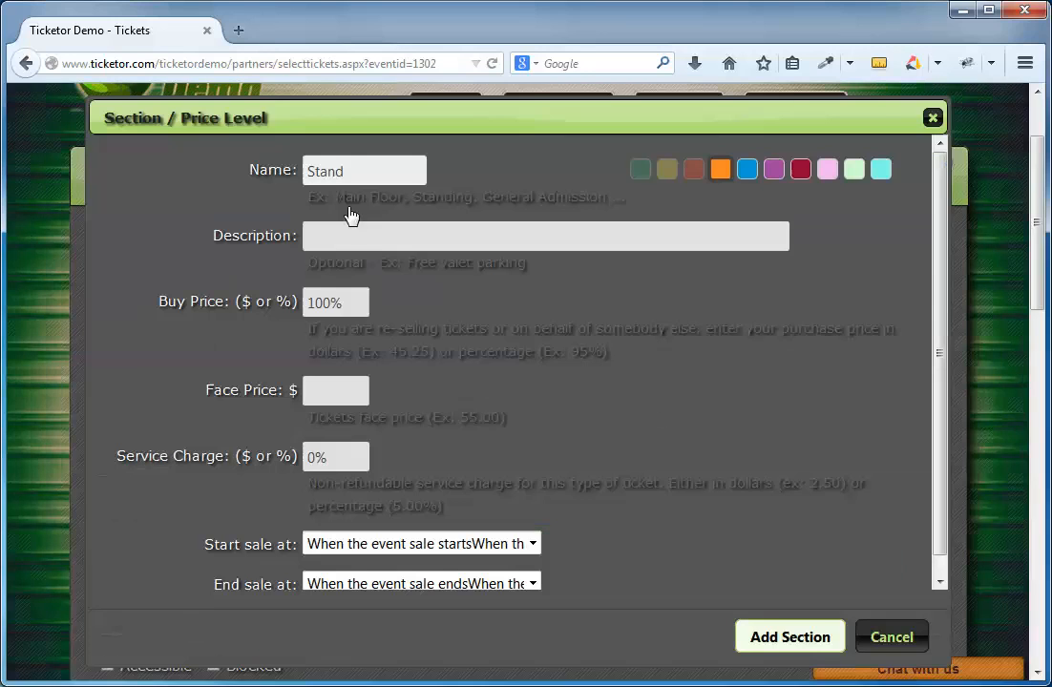
left_click(343, 384)
type("20")
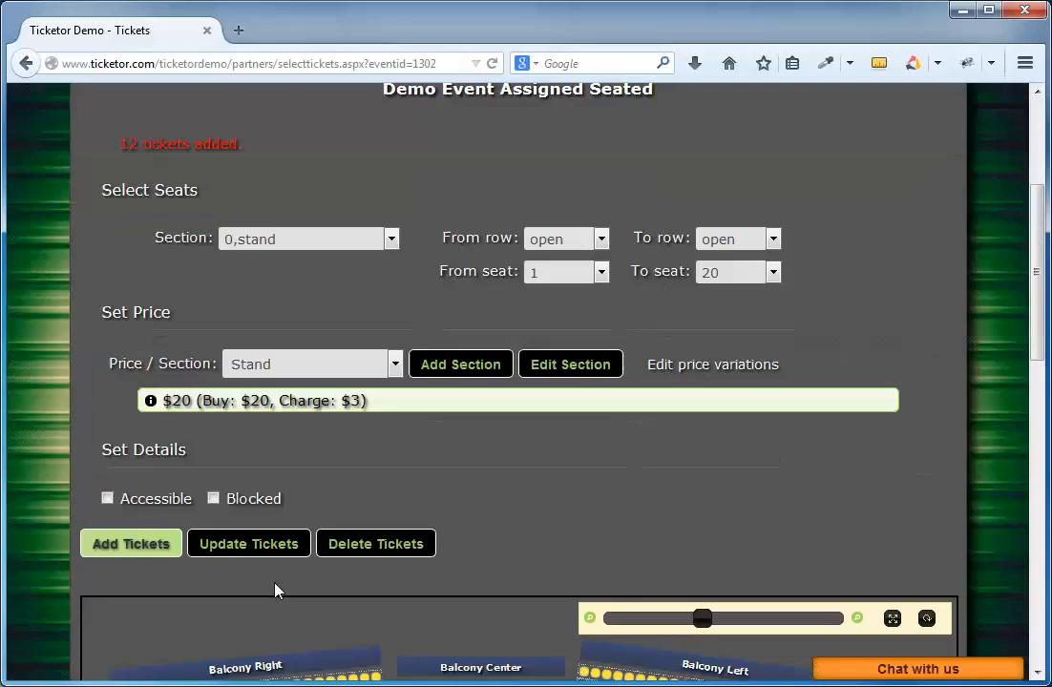
- Add the Stand tickets to seats 1 to 20 of the stand section and review the chart, price legend and ticket totals
scroll(109, 462, "down", 1)
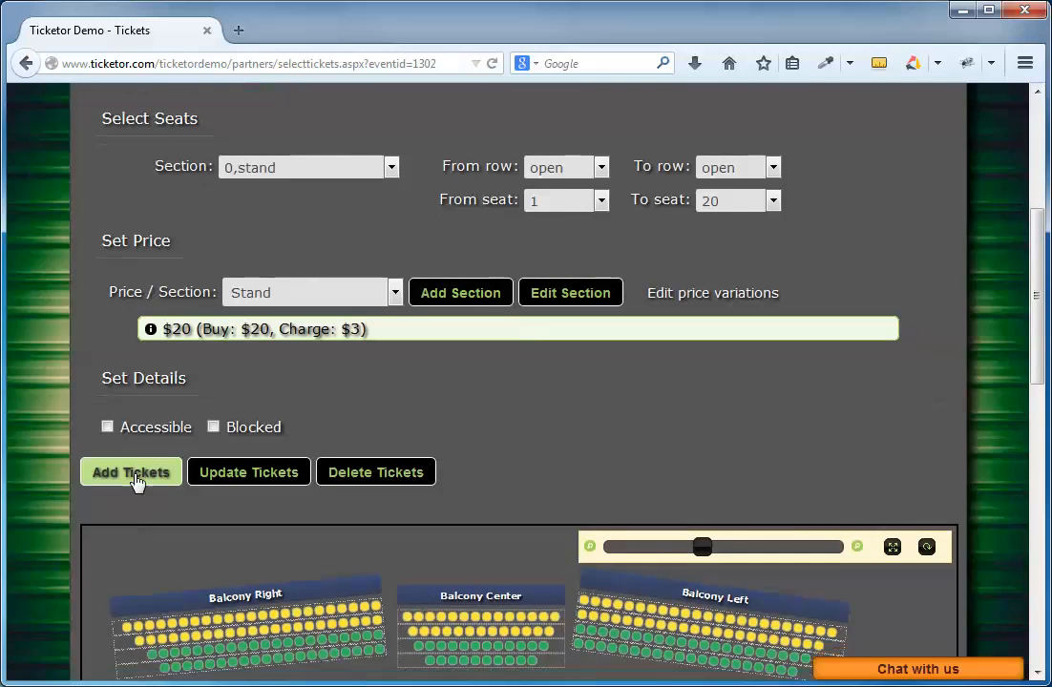
left_click(132, 473)
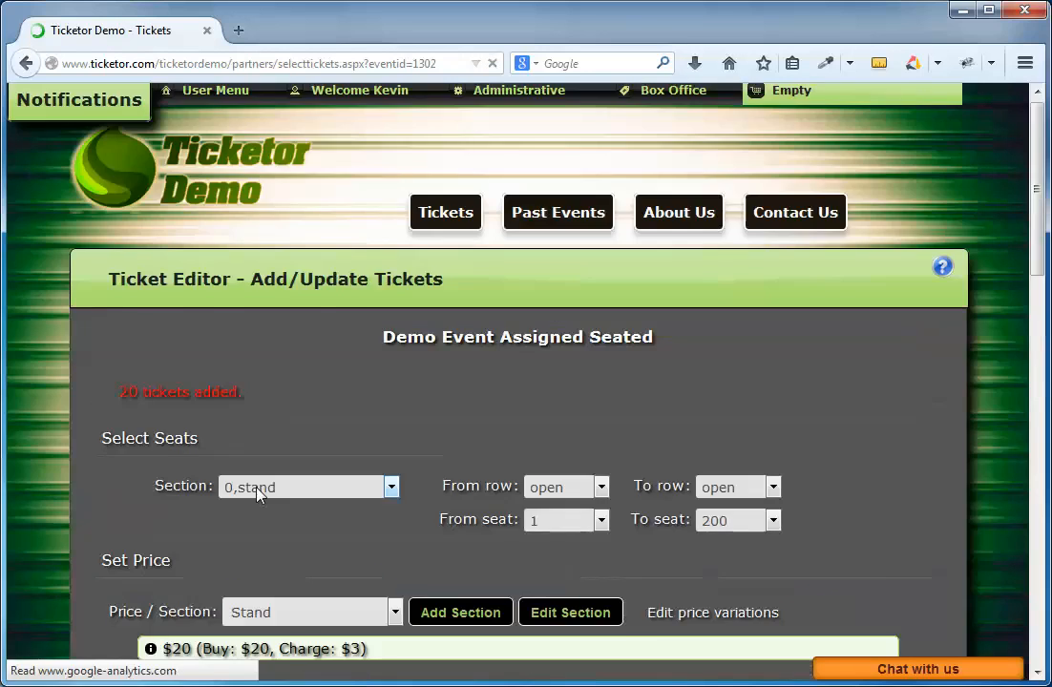
scroll(258, 493, "down", 8)
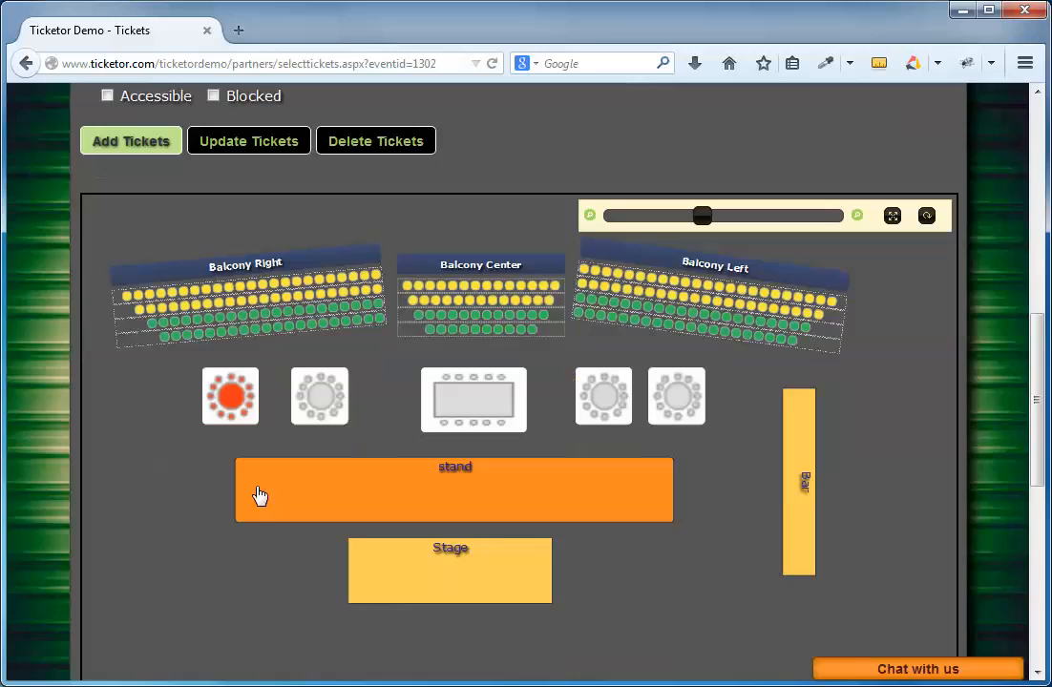
scroll(325, 551, "down", 5)
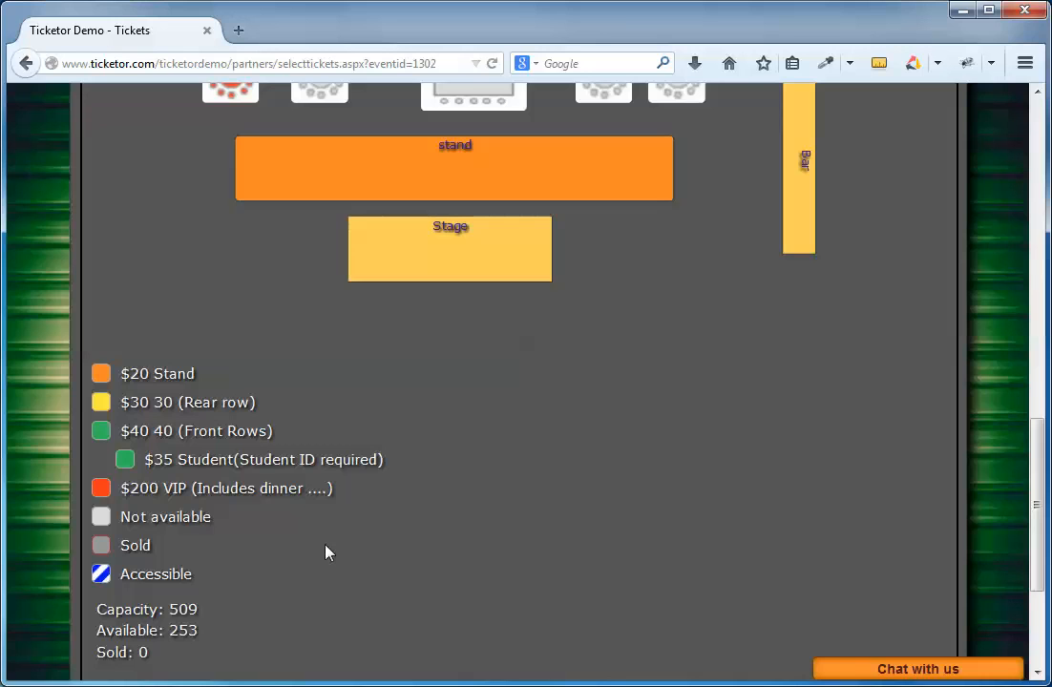
- Look over the ticketed sections on the seating chart and open the site's Tickets page
scroll(326, 552, "up", 5)
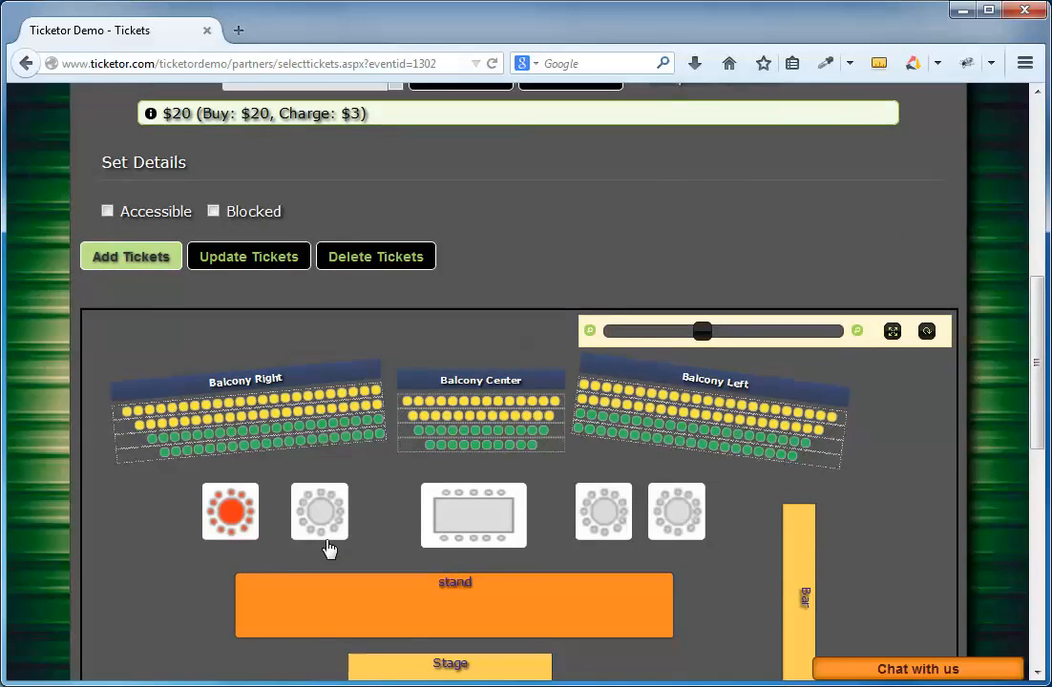
scroll(325, 549, "up", 2)
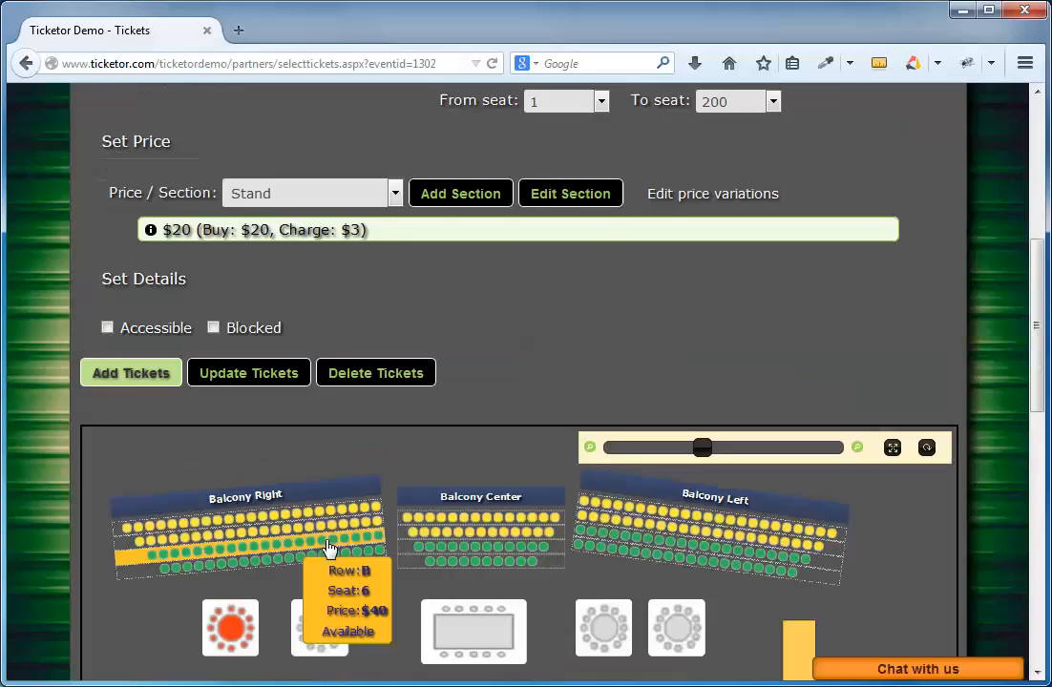
scroll(325, 549, "up", 5)
left_click(445, 230)
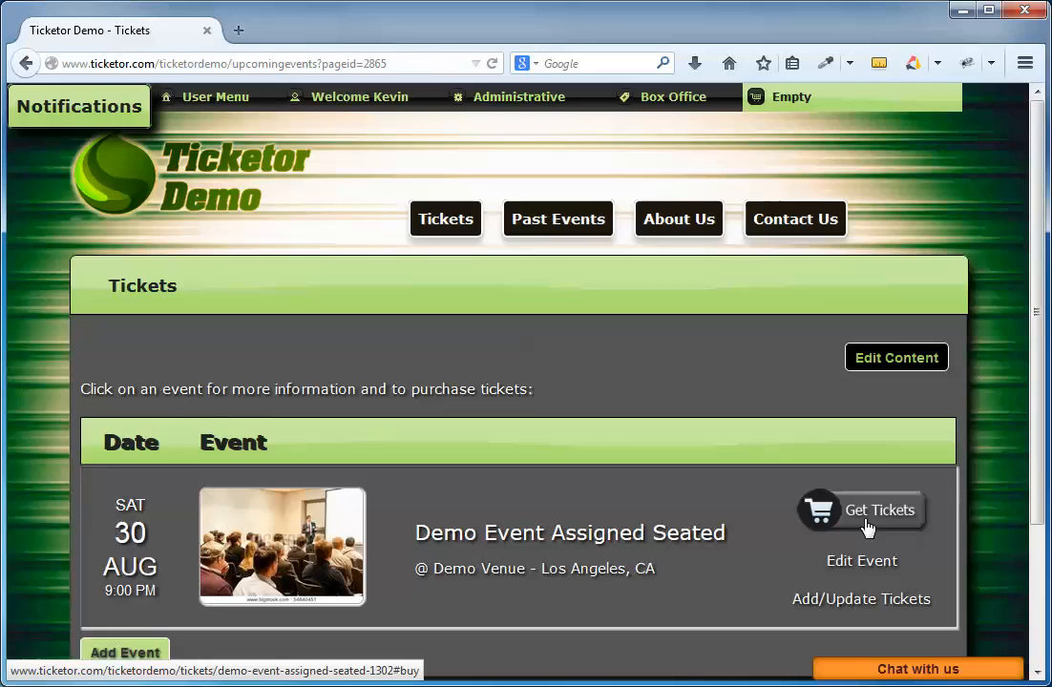
- Open the ticket purchase page for Demo Event Assigned Seated and look over its seating chart
left_click(873, 519)
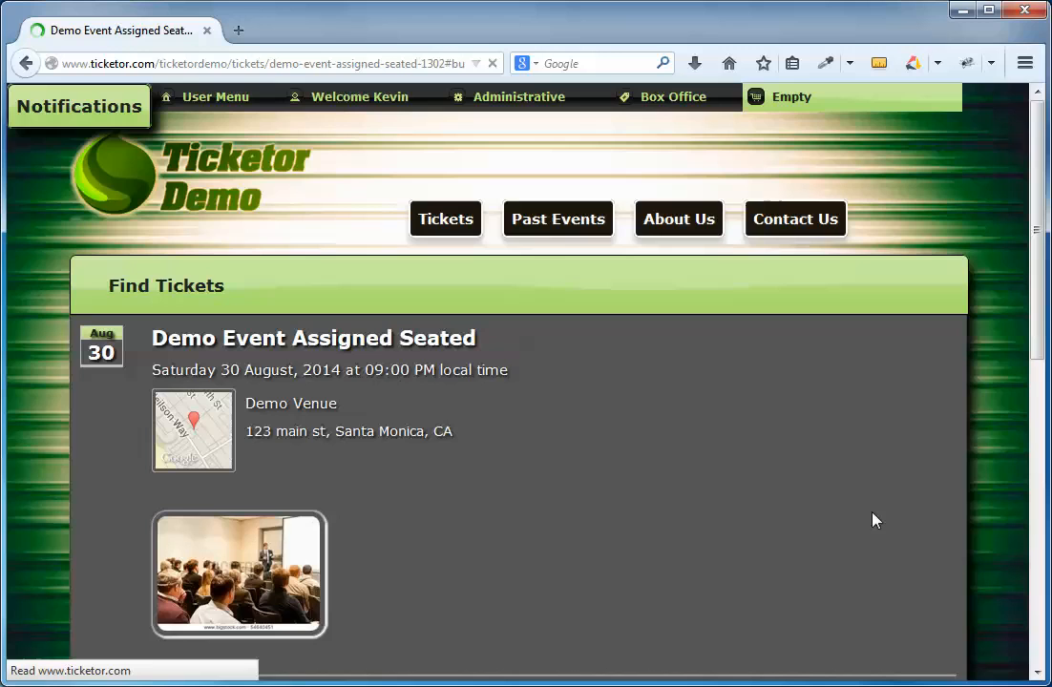
scroll(875, 520, "down", 10)
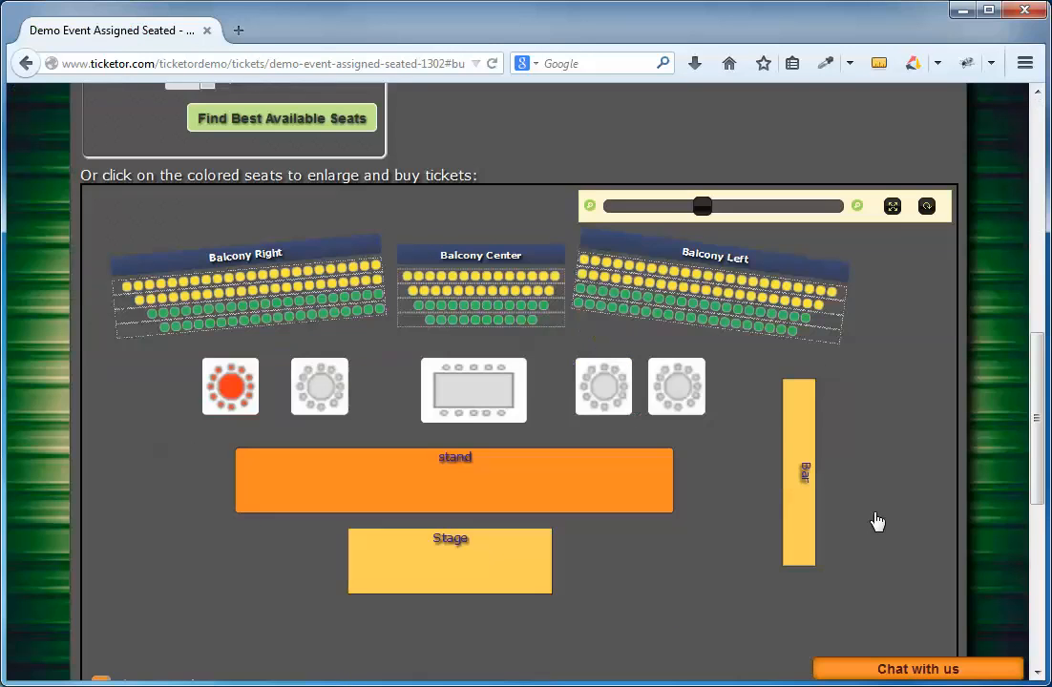
scroll(229, 152, "up", 4)
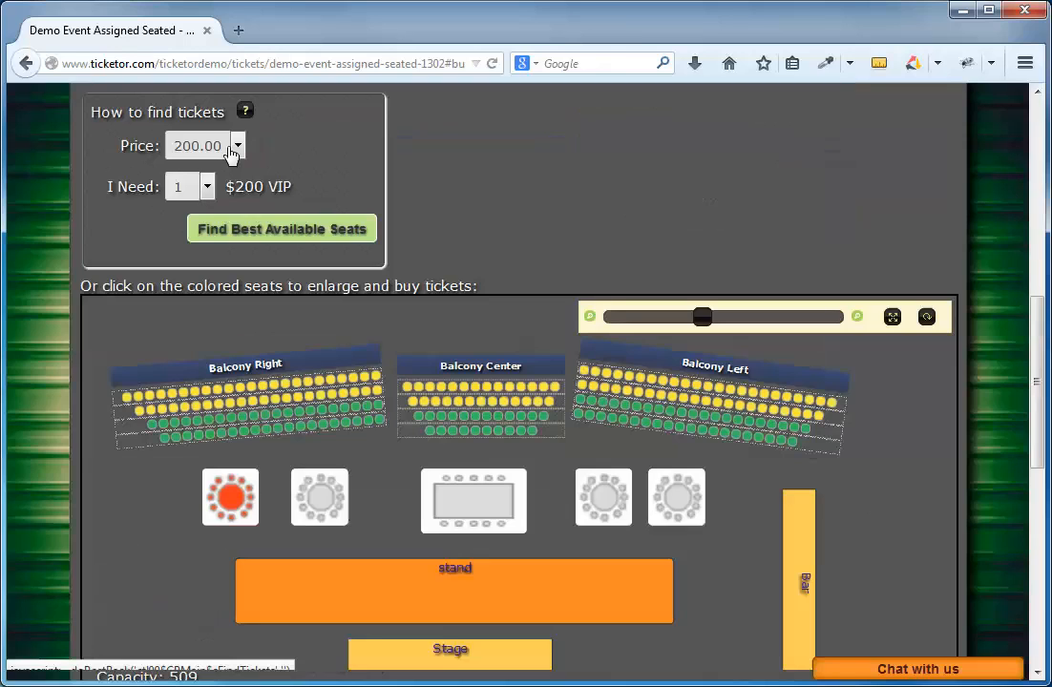
- Find the best available seats for two tickets at the 40.00 price and add them to the cart
left_click(235, 149)
left_click(237, 151)
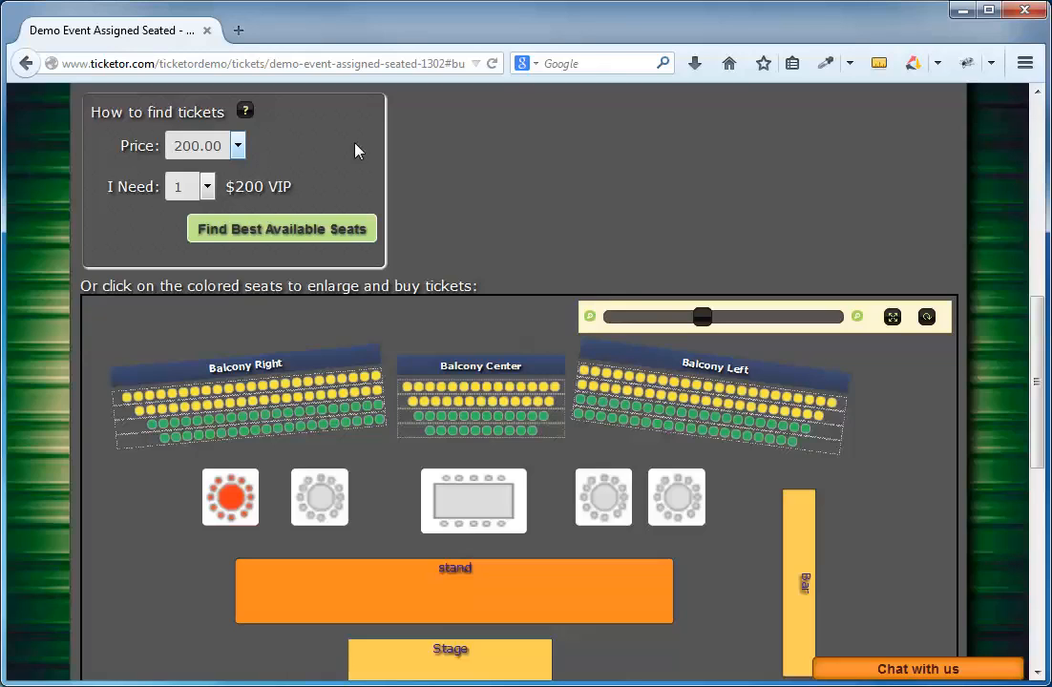
left_click(206, 187)
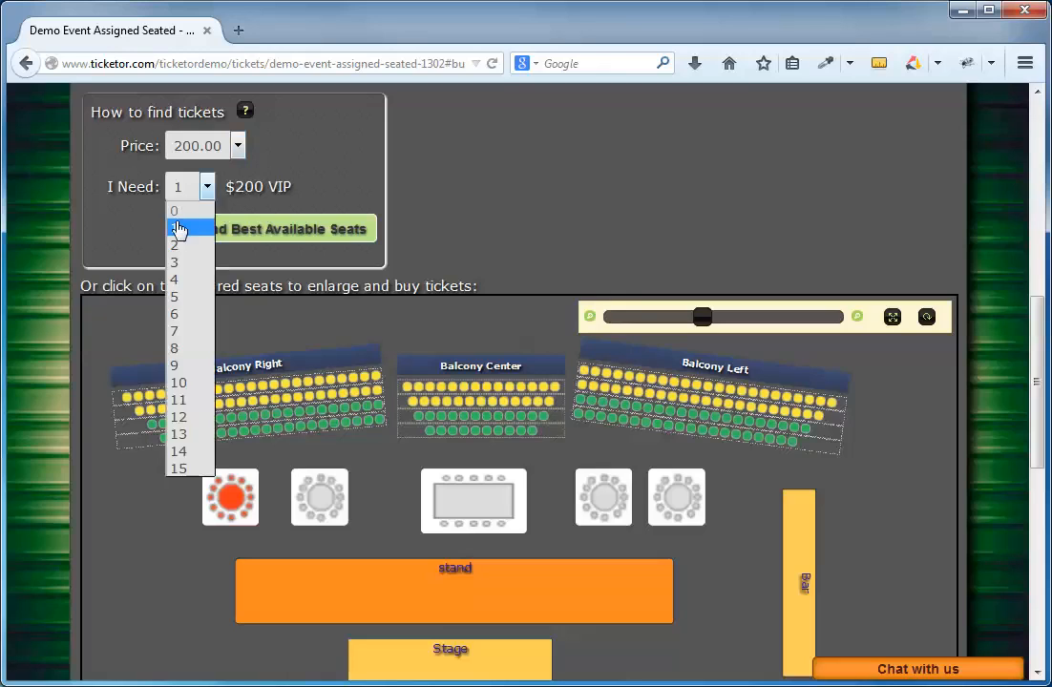
left_click(179, 243)
left_click(217, 150)
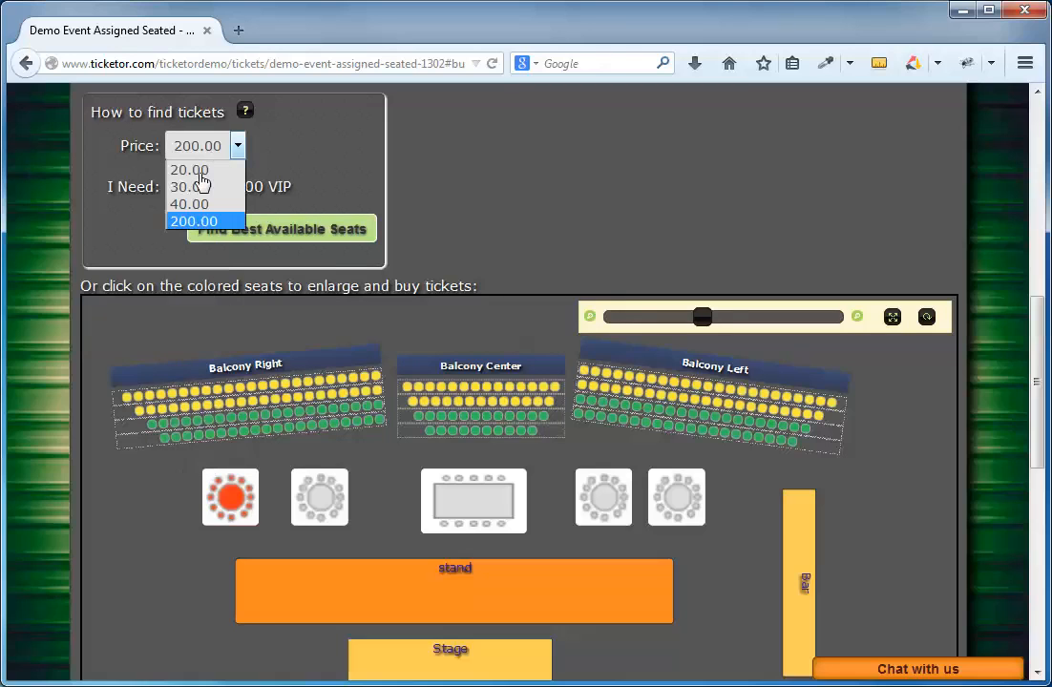
left_click(198, 204)
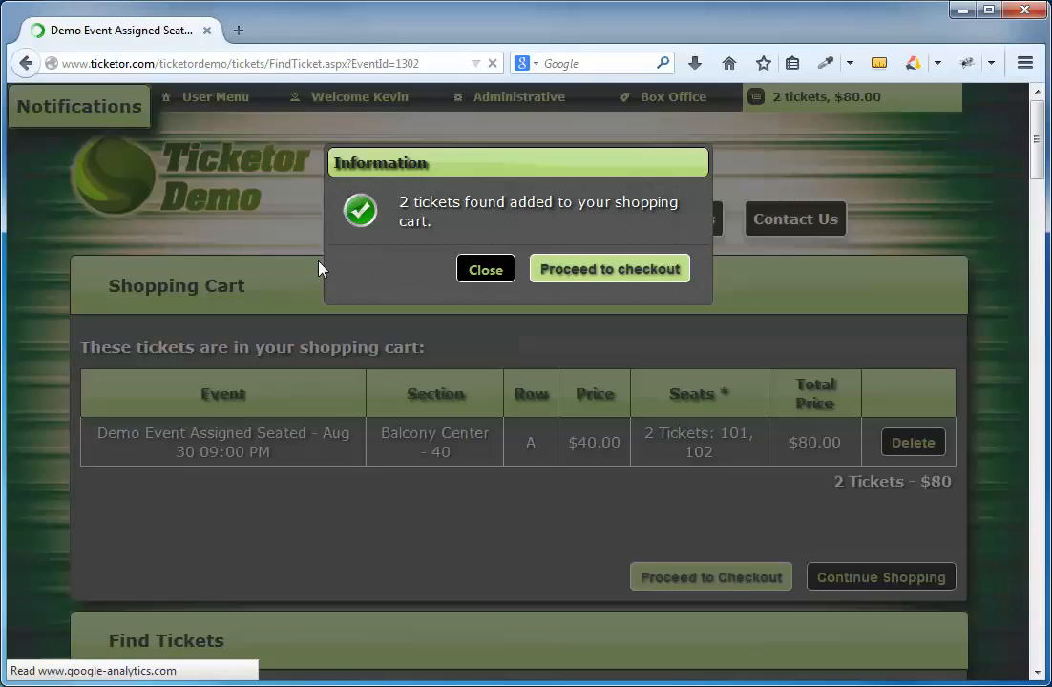
left_click(486, 270)
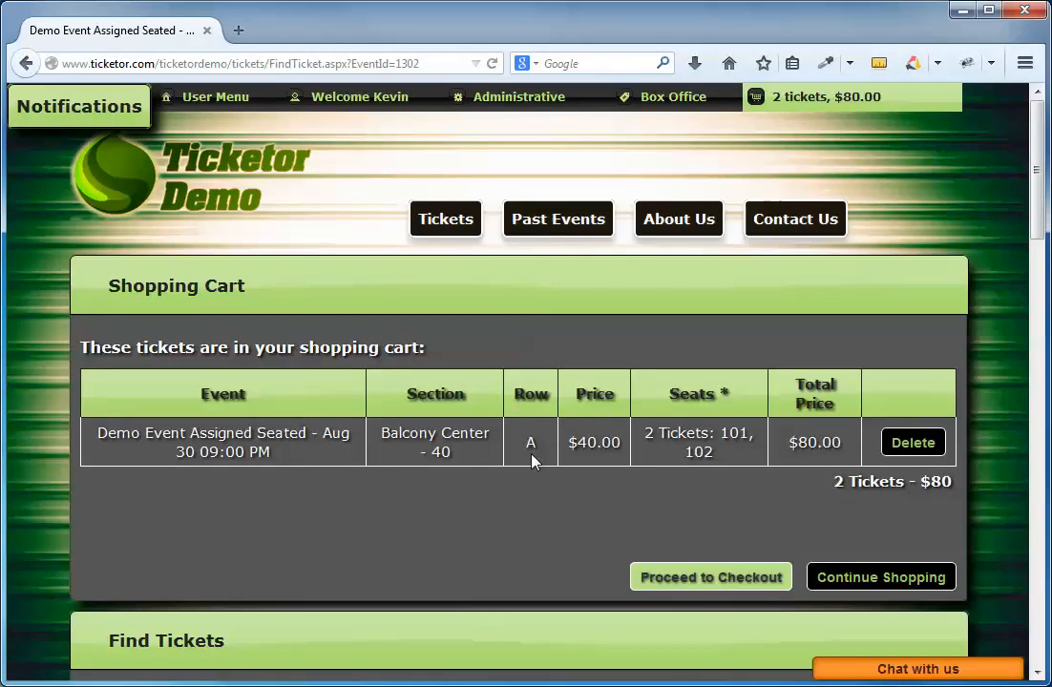
- Check the reserved seat numbers in the shopping cart and locate them in the Balcony Center section of the chart
left_click_drag(644, 432, 650, 483)
scroll(653, 487, "down", 5)
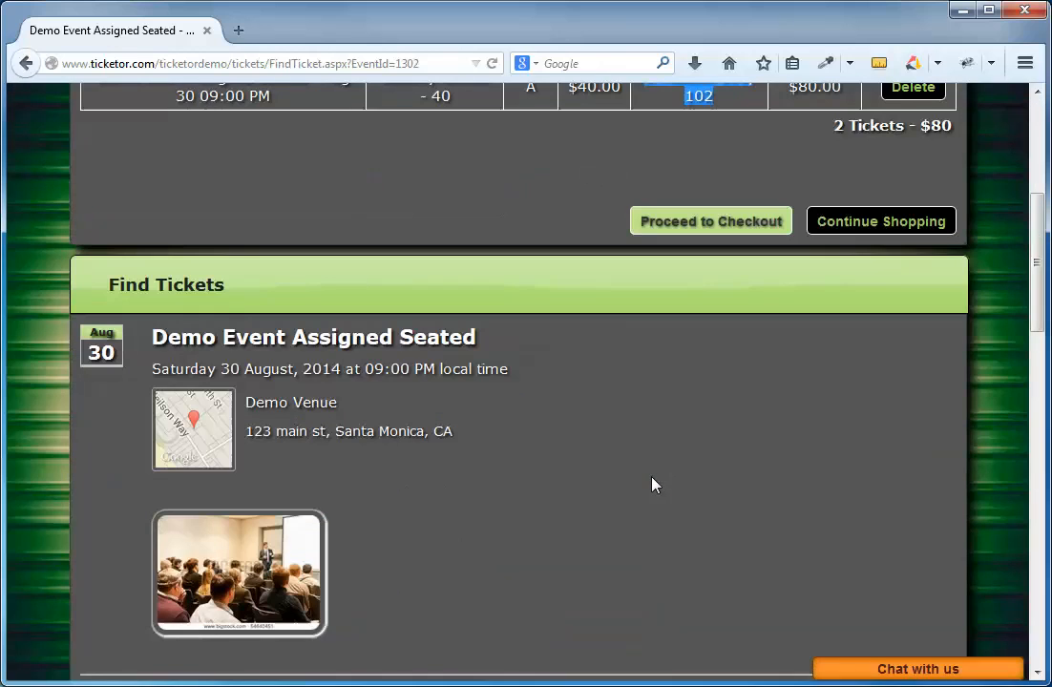
scroll(653, 486, "down", 5)
mouse_move(434, 391)
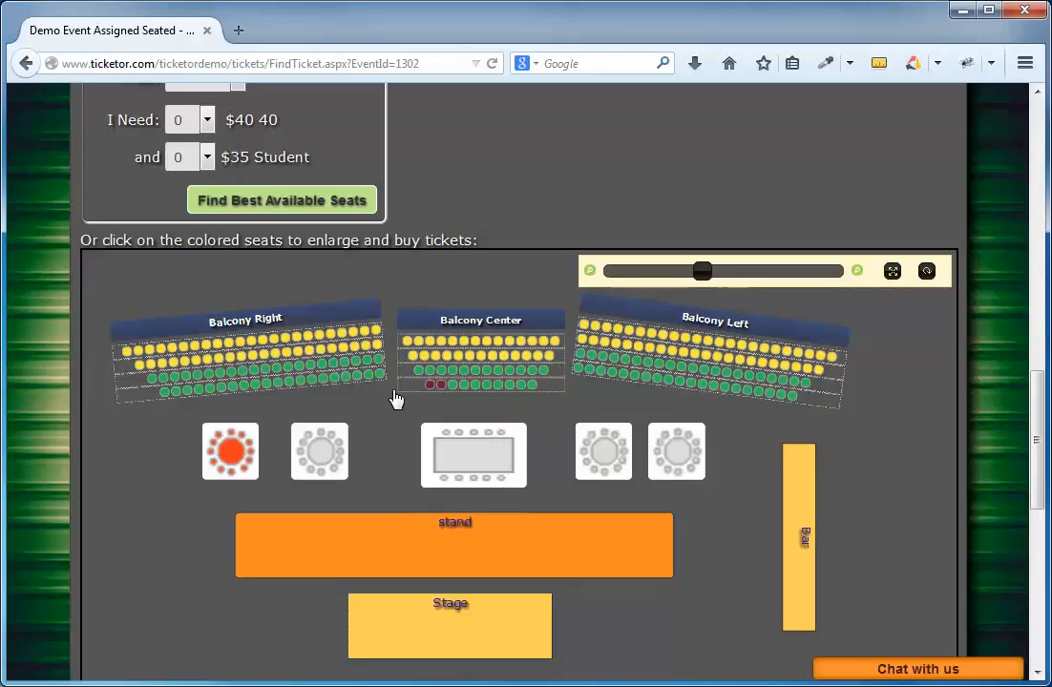
- Delete the Balcony Center tickets from the shopping cart and return to the seating chart
scroll(480, 239, "up", 5)
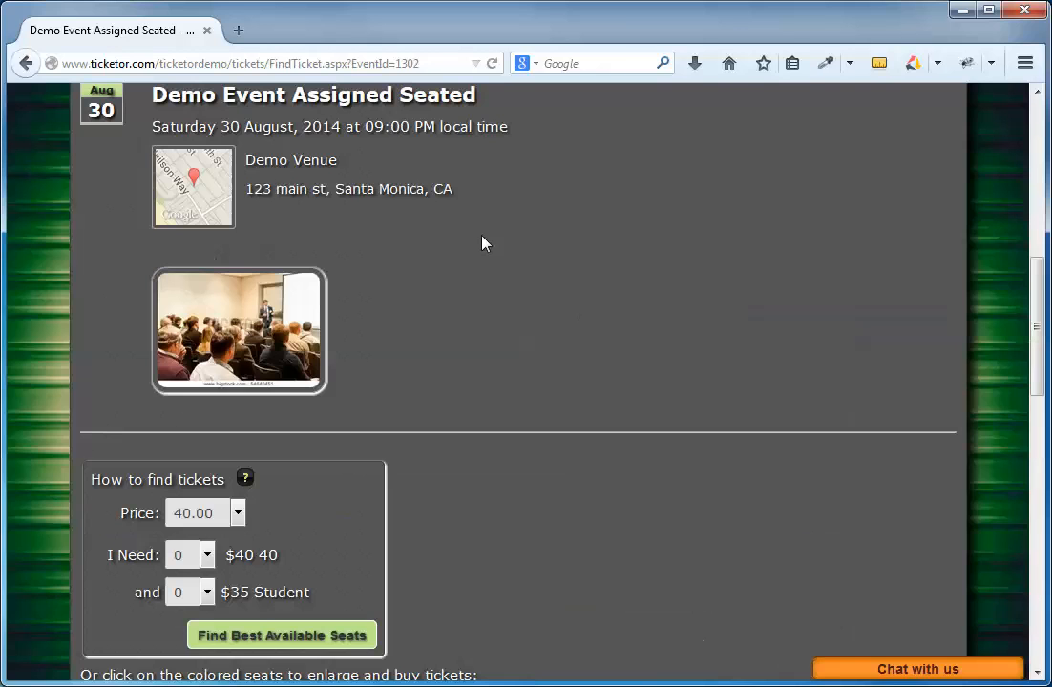
scroll(483, 241, "up", 3)
scroll(686, 354, "down", 1)
scroll(685, 356, "down", 1)
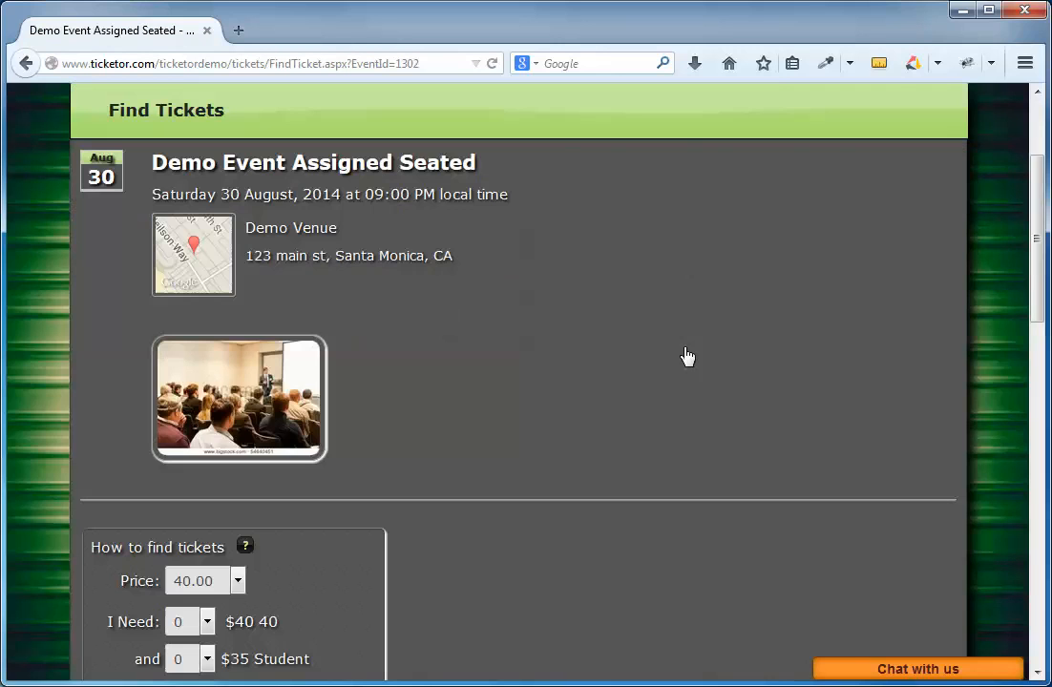
scroll(688, 356, "down", 7)
scroll(679, 354, "up", 2)
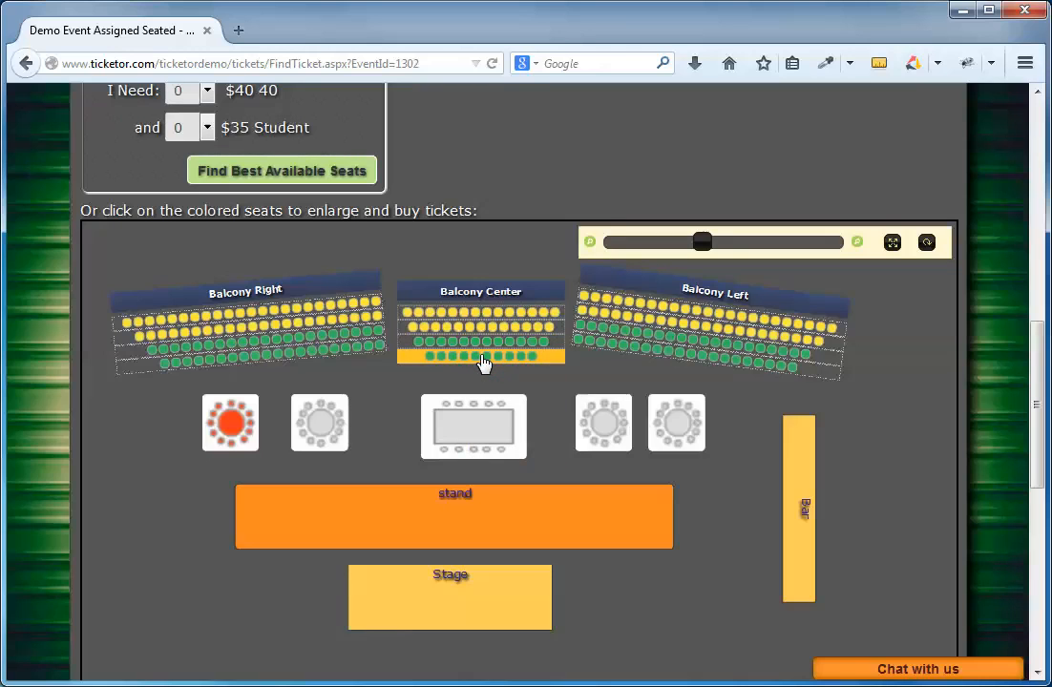
- Add two $40 tickets in Balcony Center row A to the cart with the seat preference set to Center
left_click(481, 360)
left_click(411, 354)
left_click(408, 410)
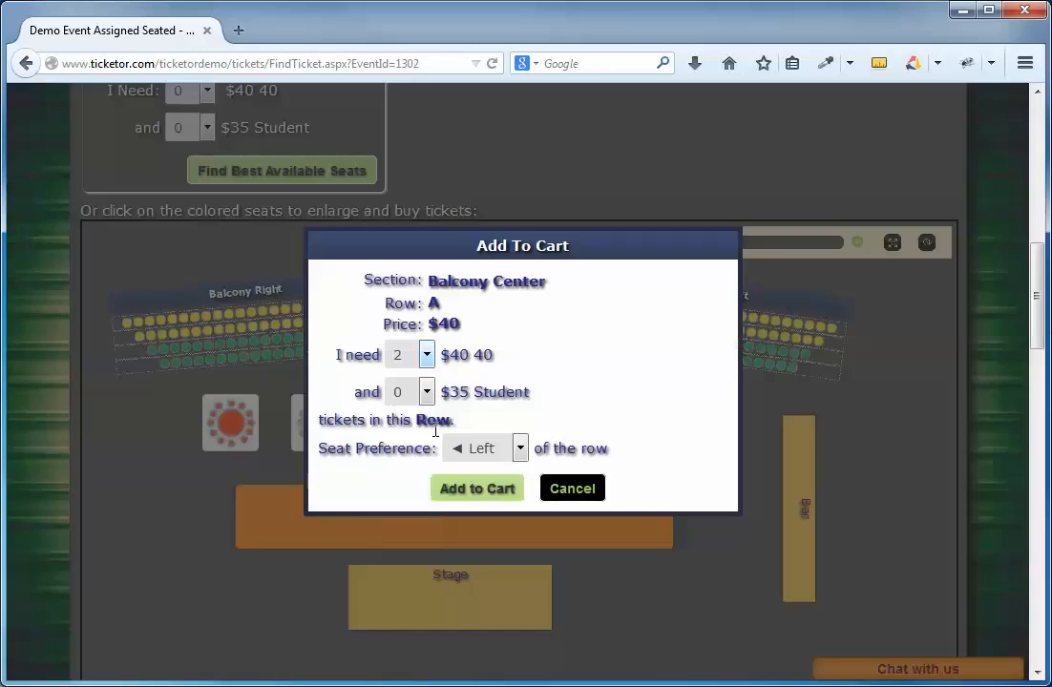
left_click(482, 447)
left_click(482, 492)
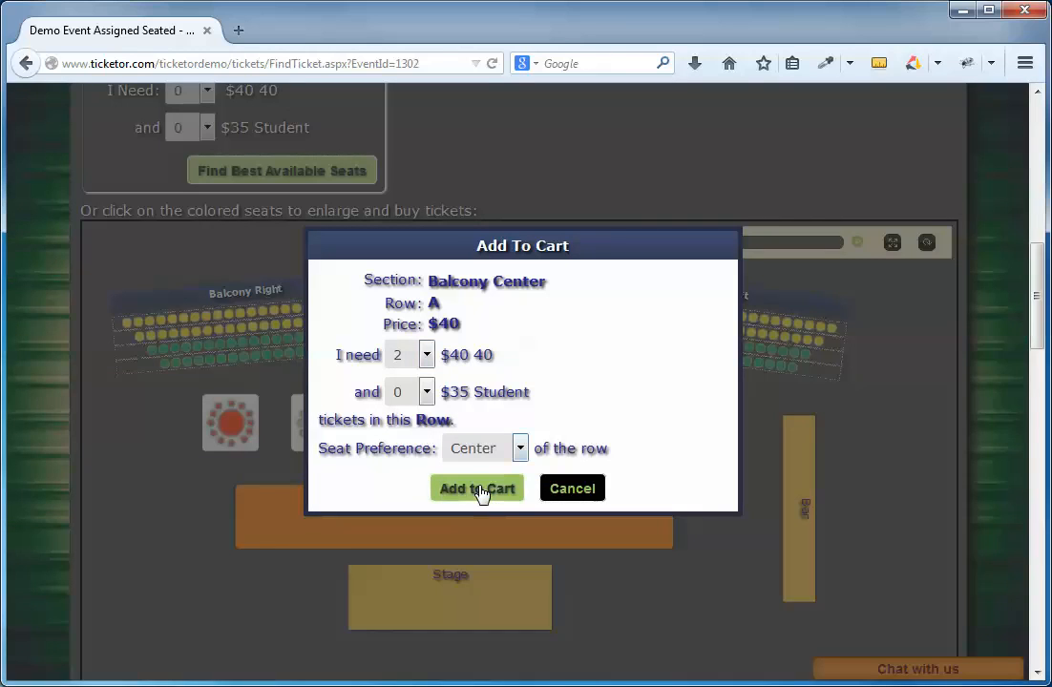
left_click(480, 489)
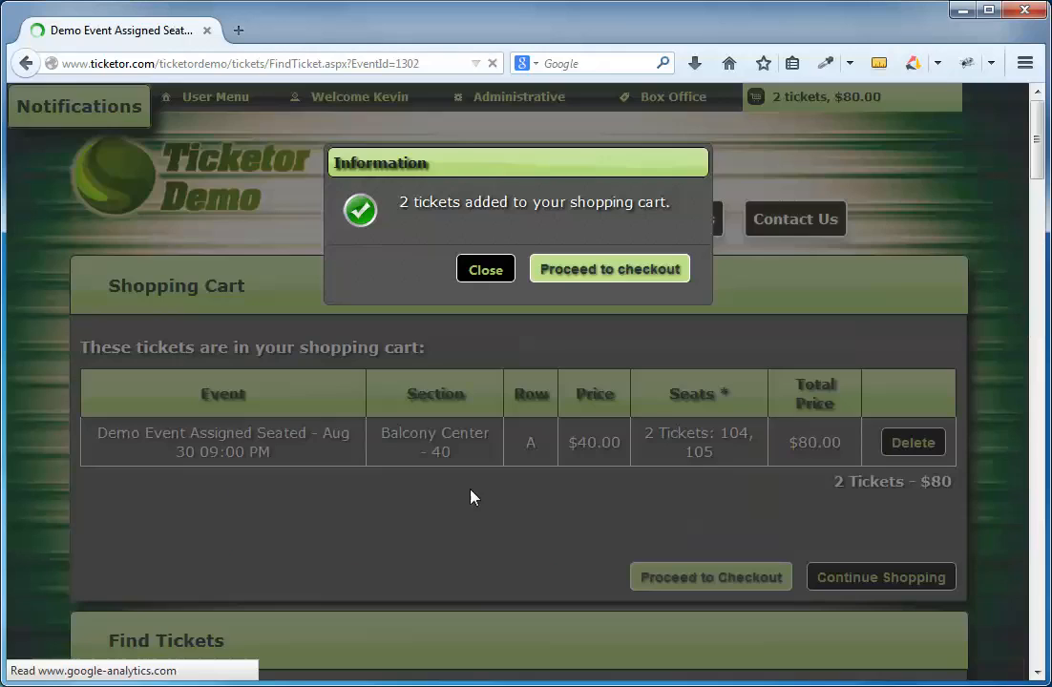
left_click(487, 271)
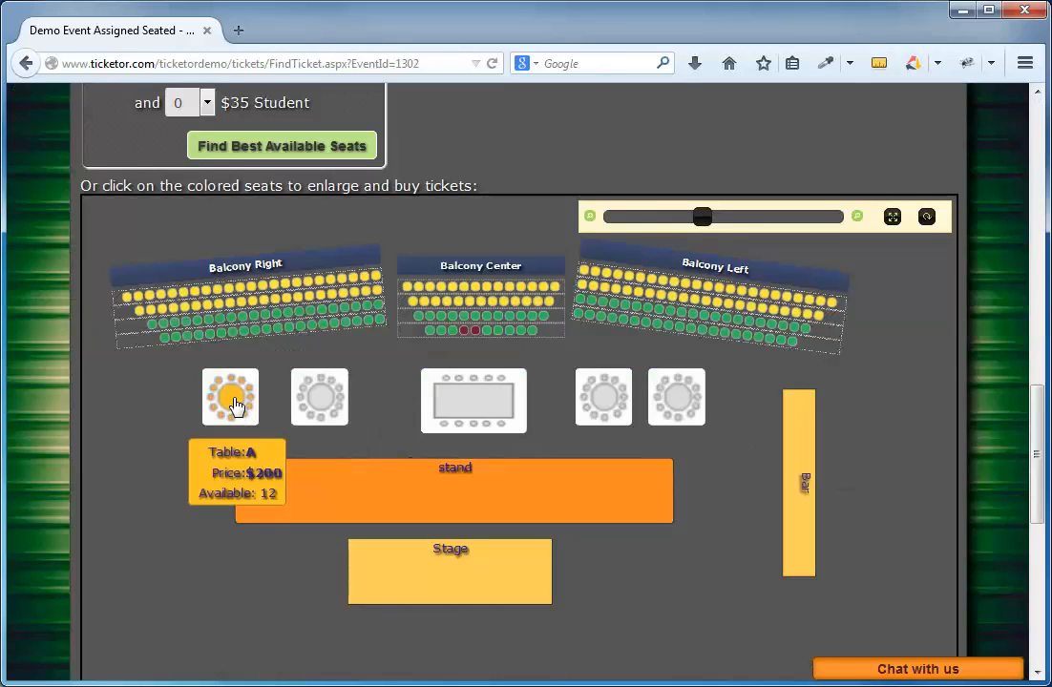
- Add two $200 VIP tickets at table A and three $20 Stand tickets from the stand section to the cart
left_click(234, 404)
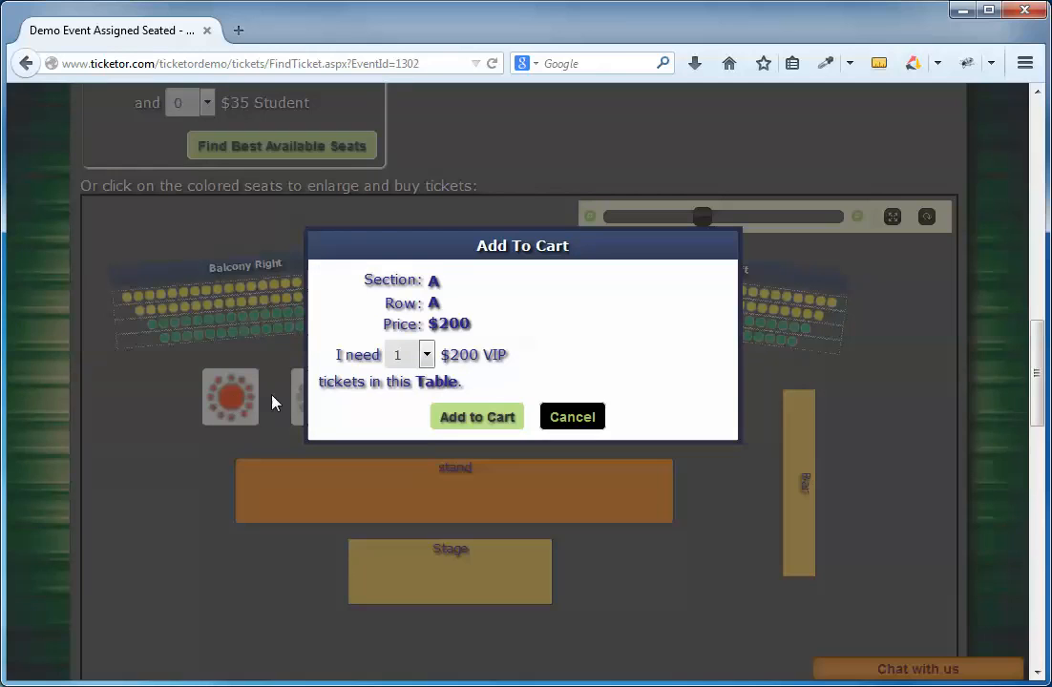
left_click(449, 418)
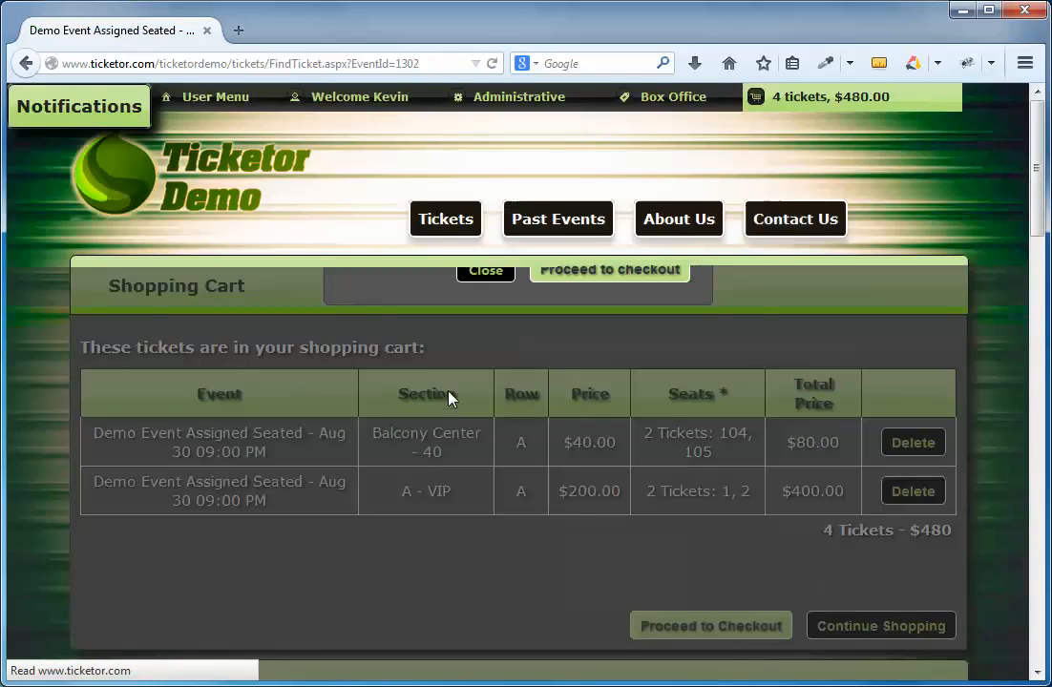
scroll(202, 497, "down", 5)
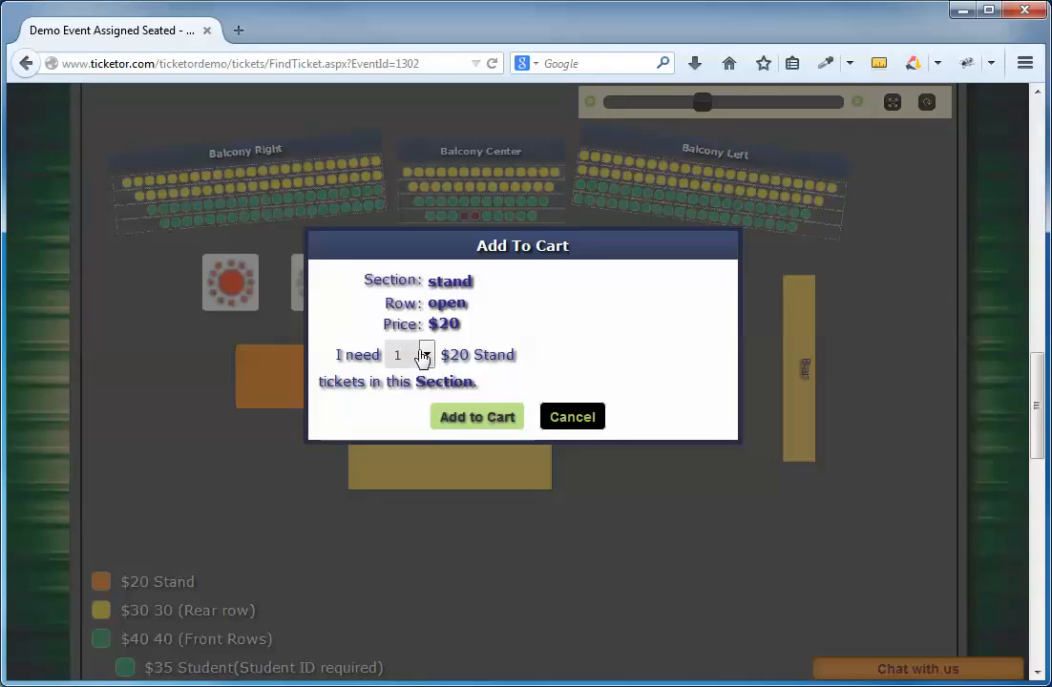
left_click(423, 356)
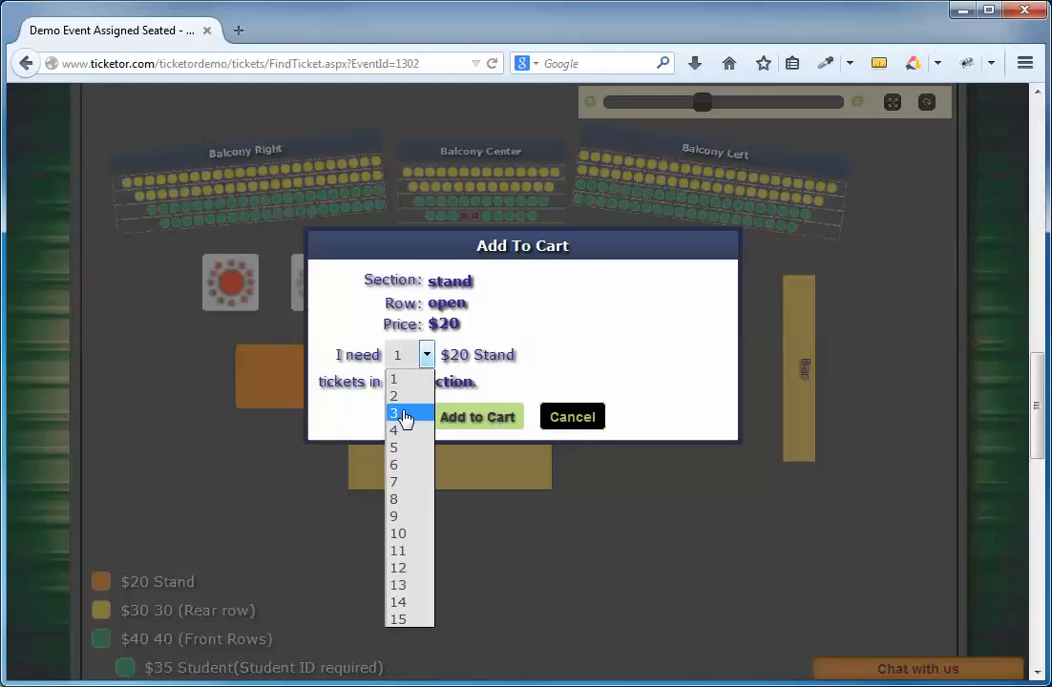
left_click(402, 413)
left_click(464, 420)
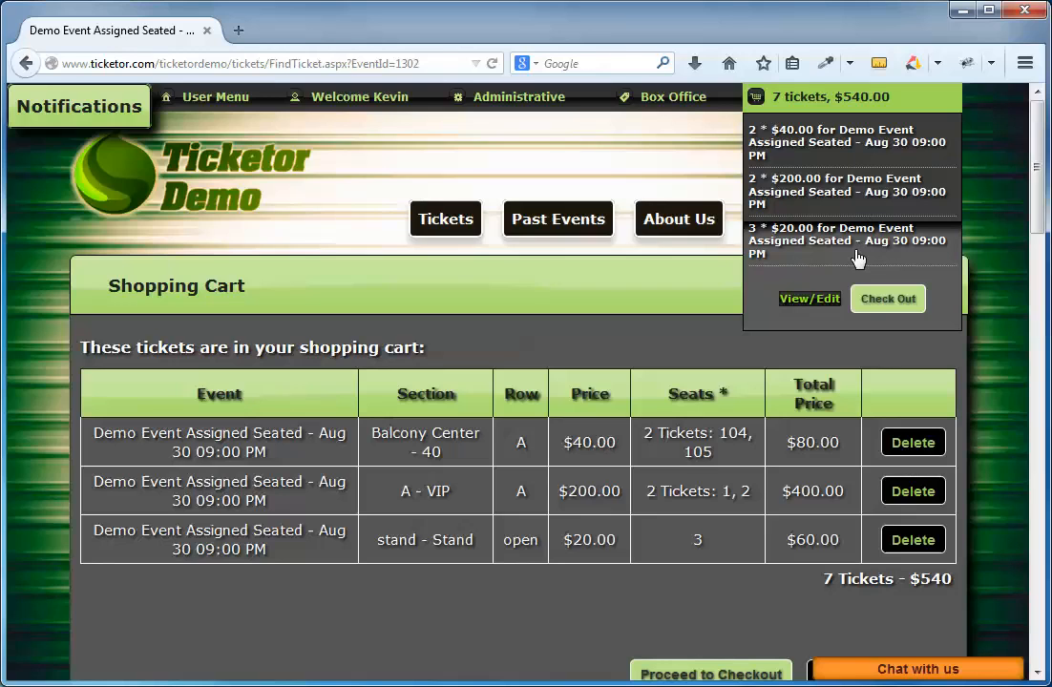
- Proceed to checkout and look over the reserved tickets, delivery methods, service charges and promotion code field
scroll(693, 566, "down", 2)
left_click(693, 566)
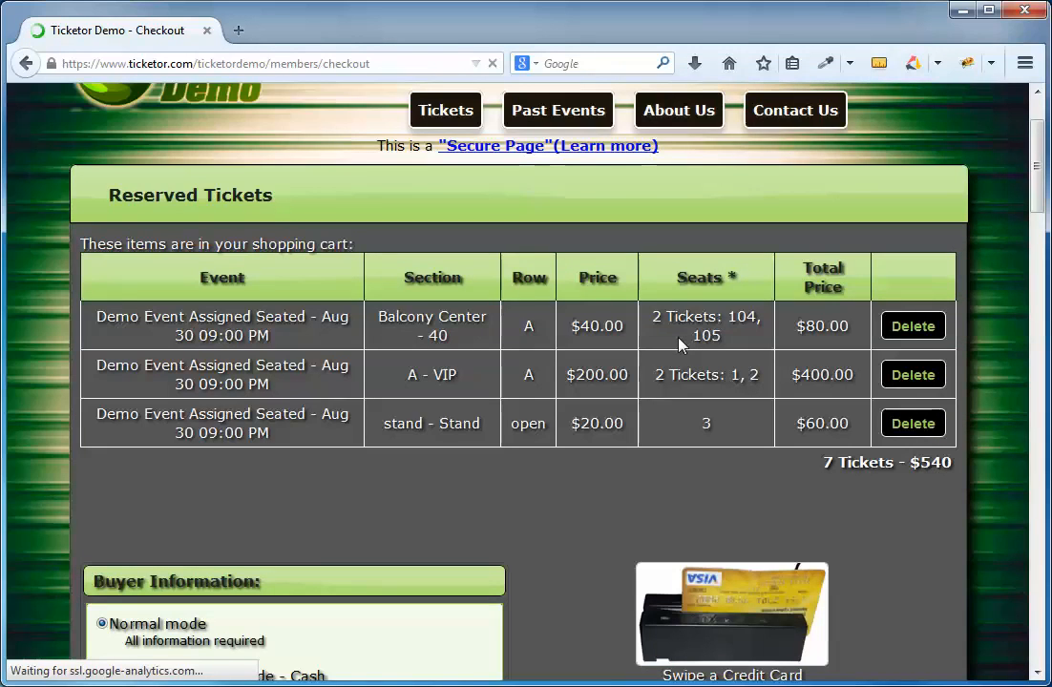
scroll(526, 366, "down", 10)
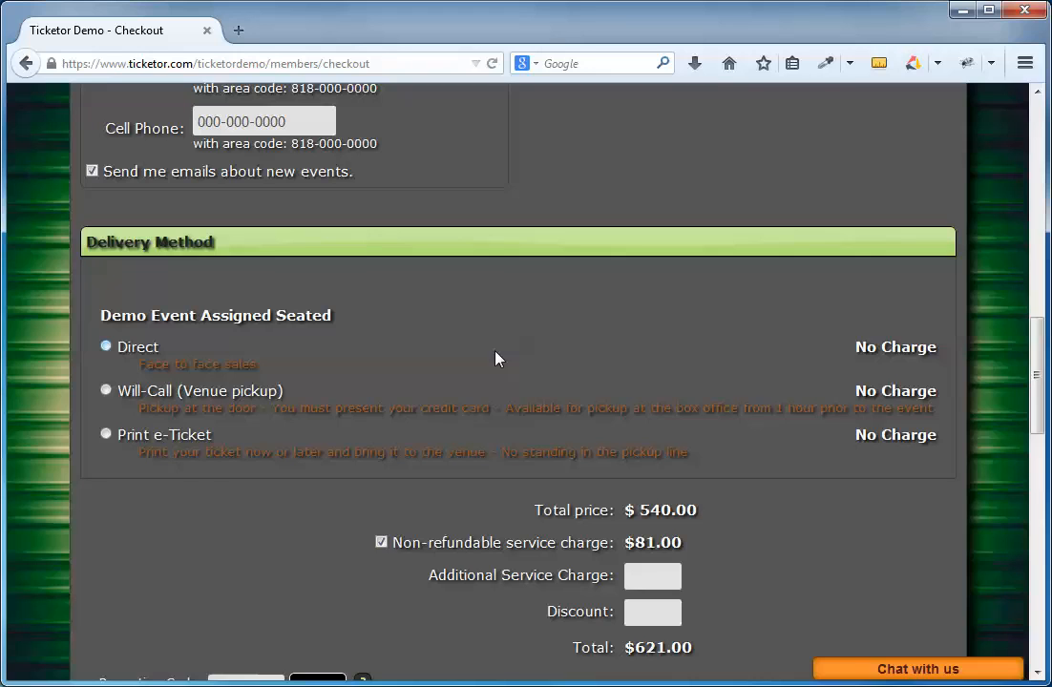
scroll(495, 359, "down", 4)
left_click(238, 474)
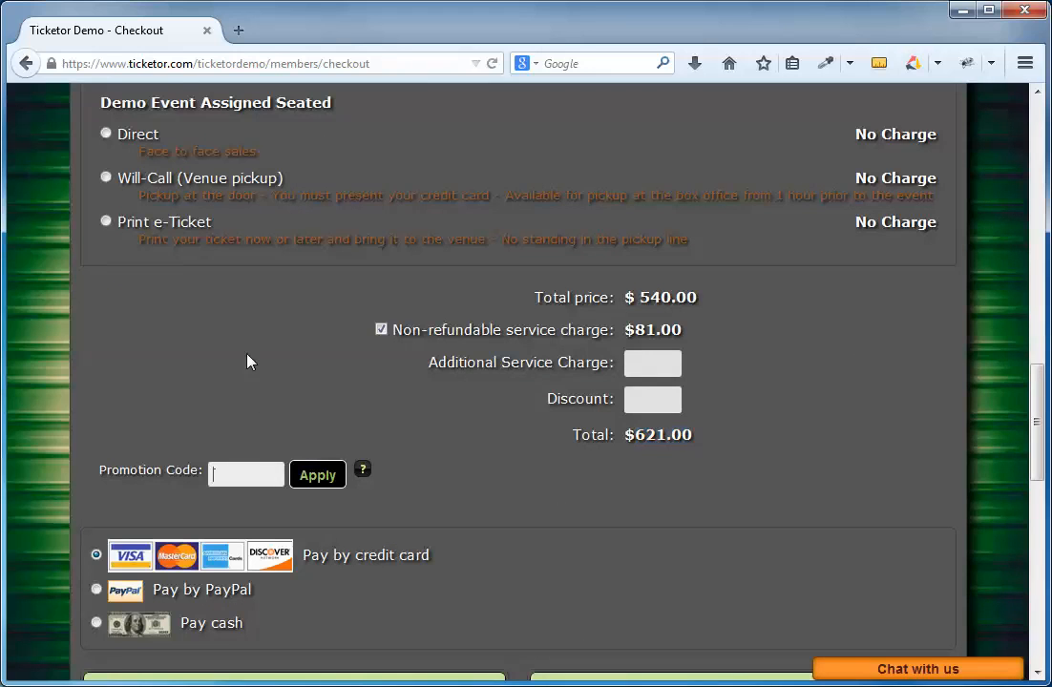
- Examine the payment methods and the billing and credit card fields of the checkout form
scroll(239, 343, "down", 4)
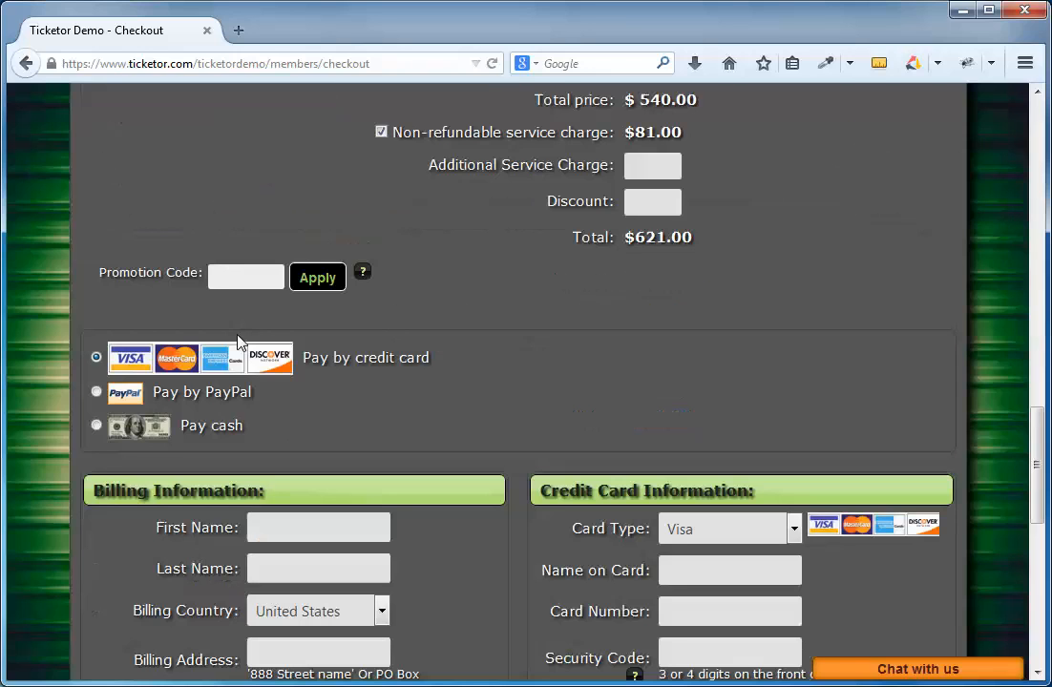
scroll(239, 344, "down", 1)
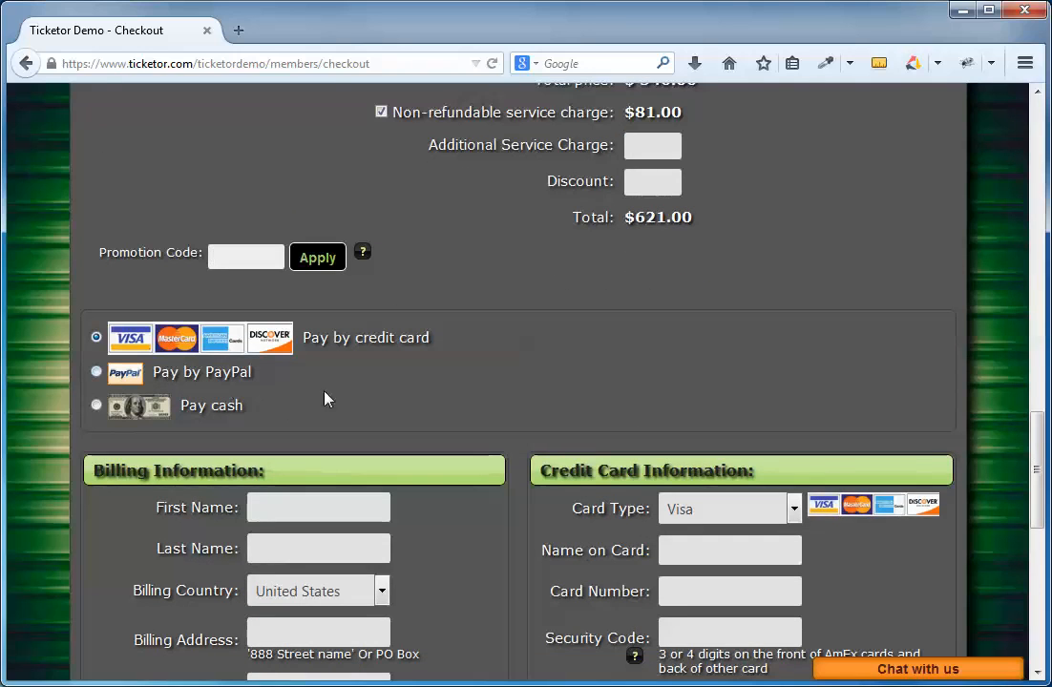
scroll(350, 395, "down", 3)
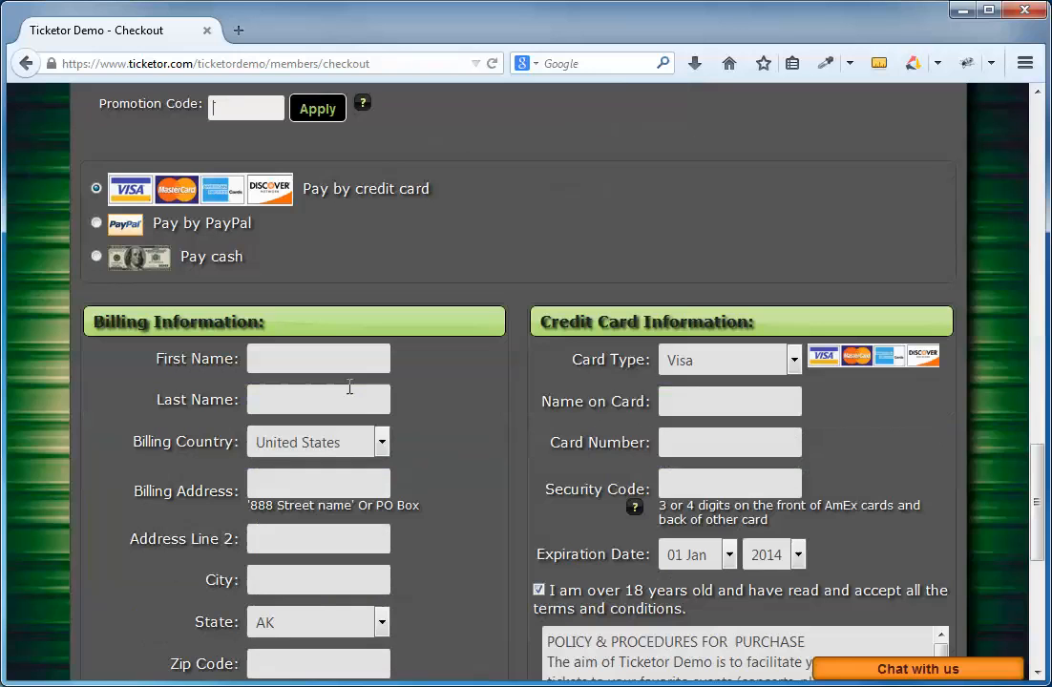
scroll(349, 388, "down", 2)
scroll(489, 475, "up", 5)
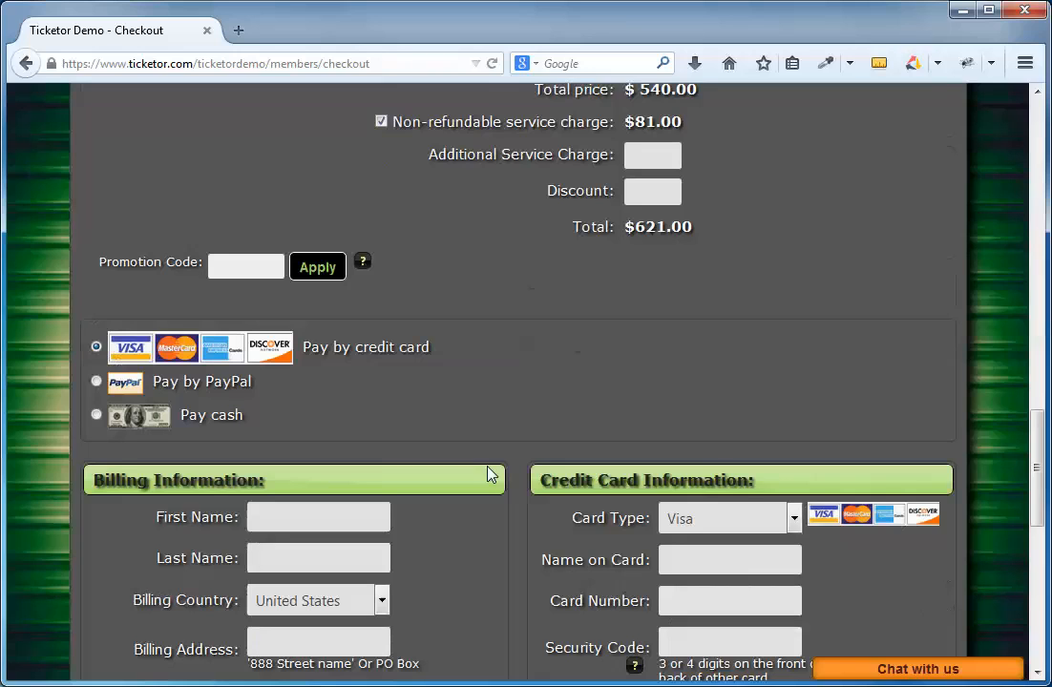
- Choose PayPal as the payment method and look over the delivery options and buyer information modes
scroll(513, 486, "up", 5)
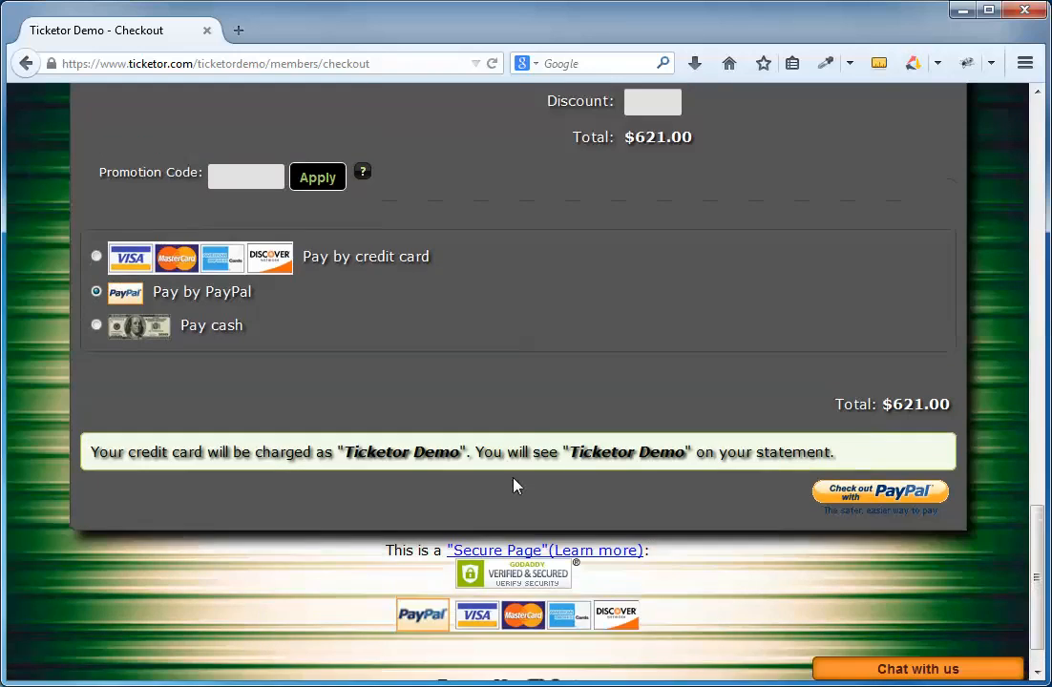
scroll(513, 486, "up", 2)
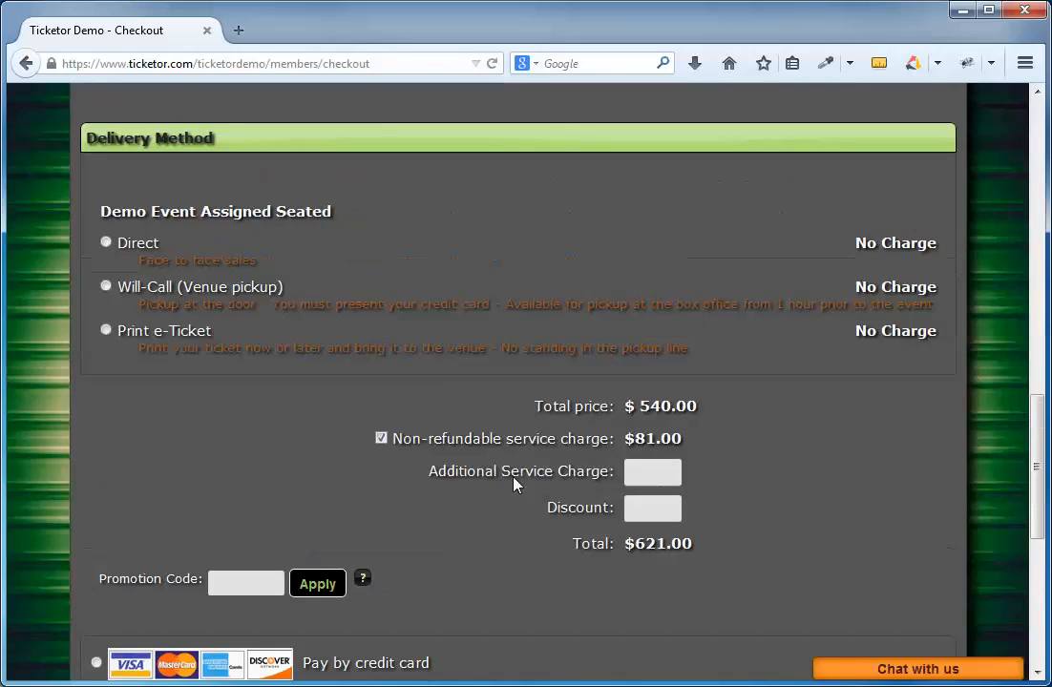
scroll(513, 485, "up", 5)
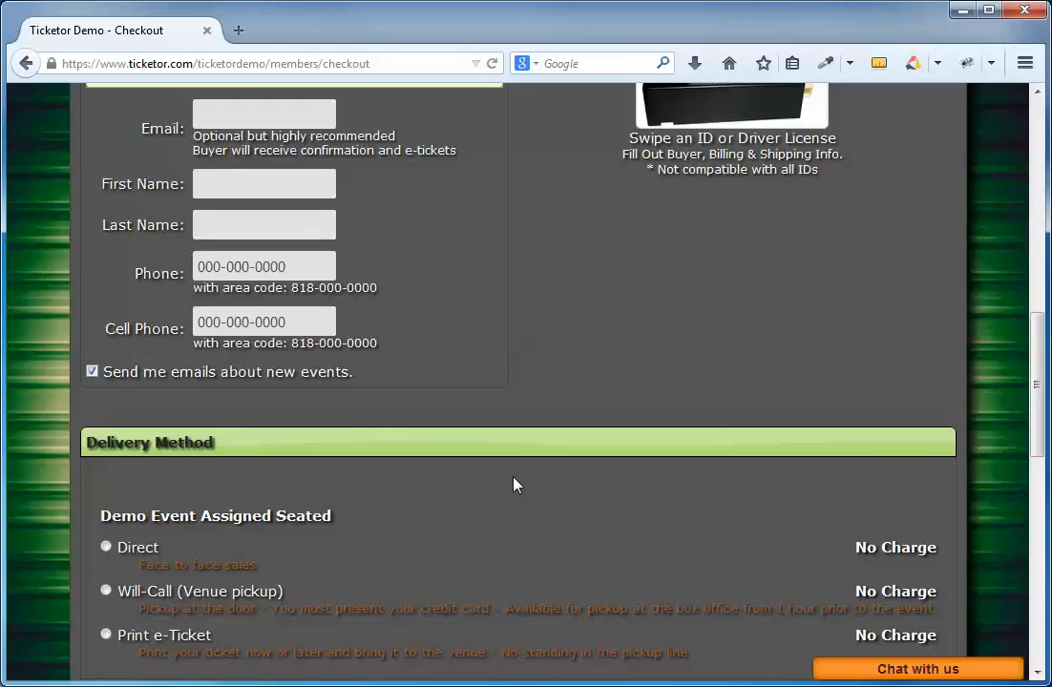
scroll(513, 486, "up", 8)
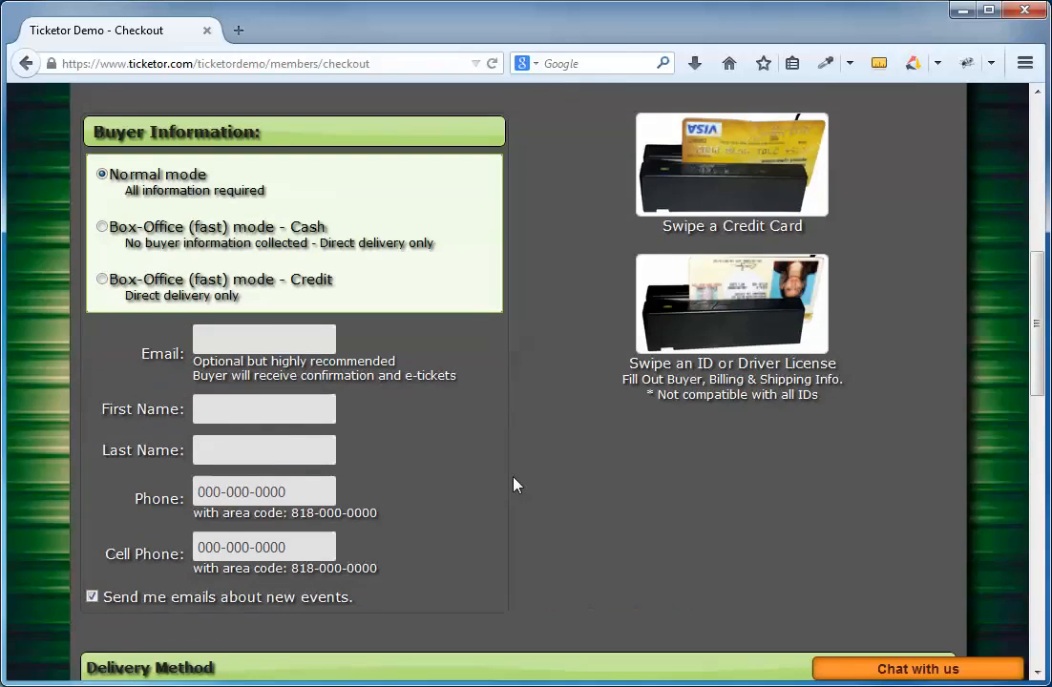